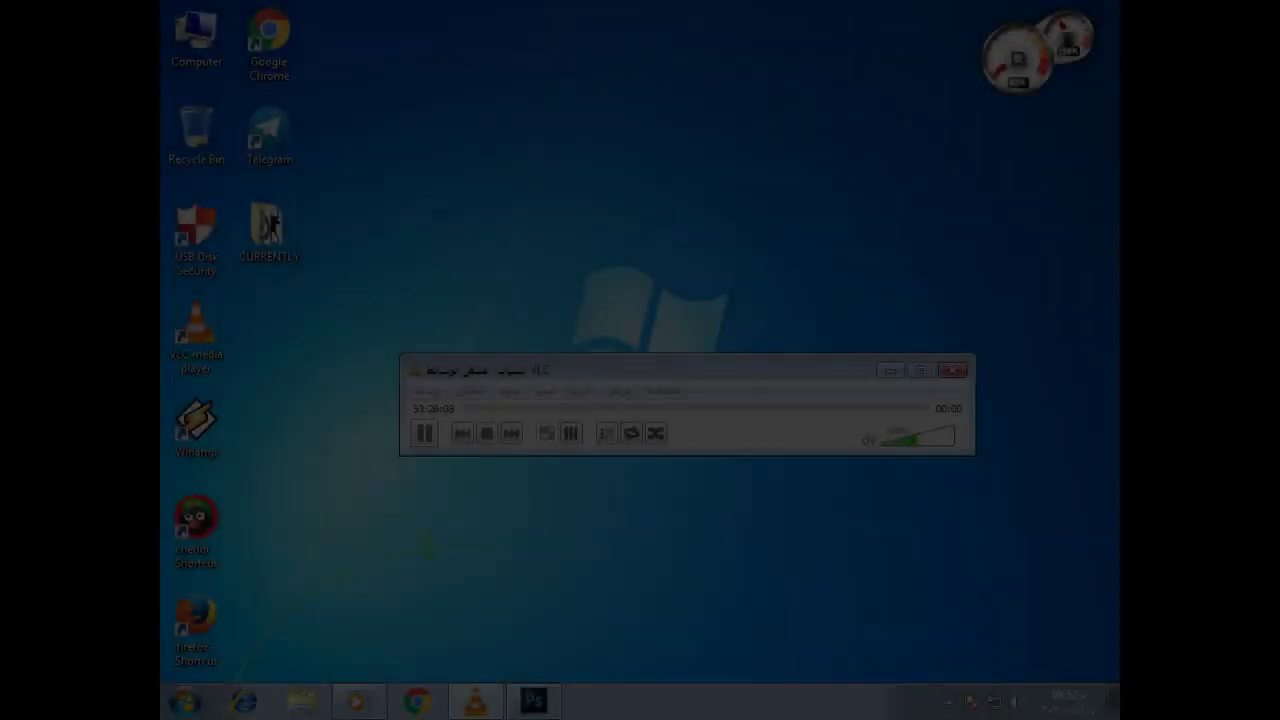
Create a new 2500 × 2000 px document with a white background
key(alt+f)
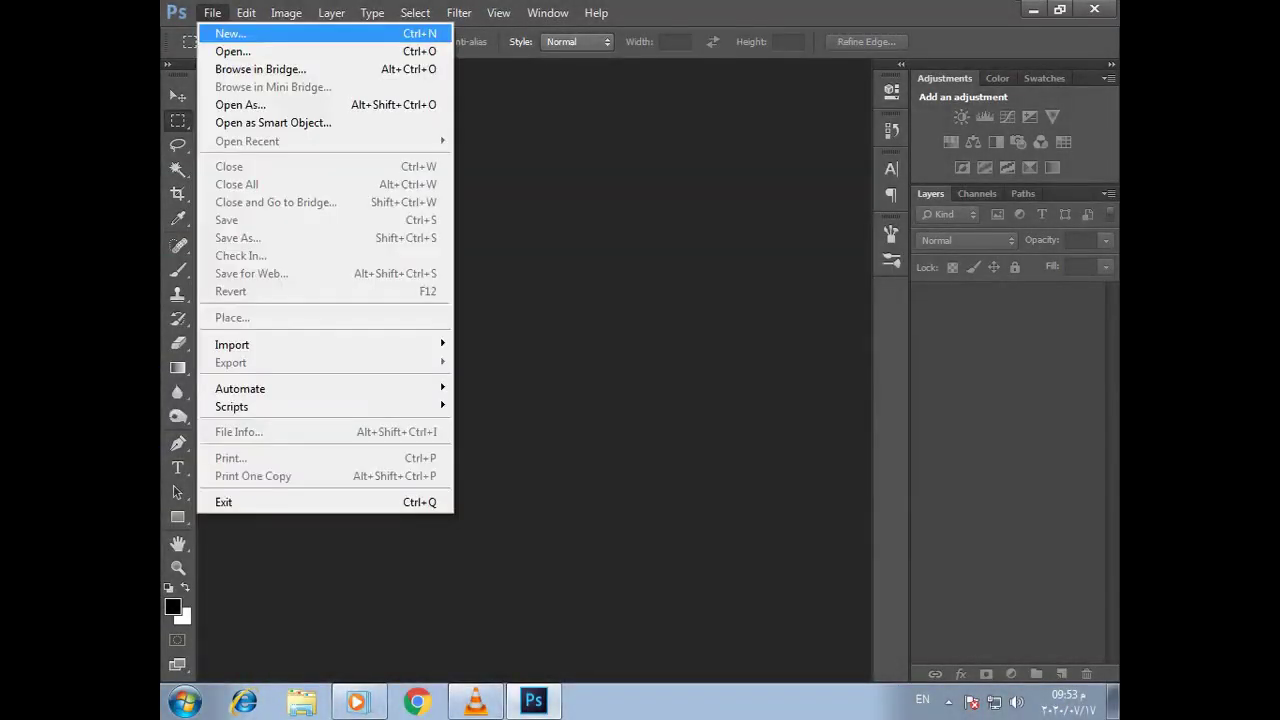
key(Return)
key(Tab)
text(2)
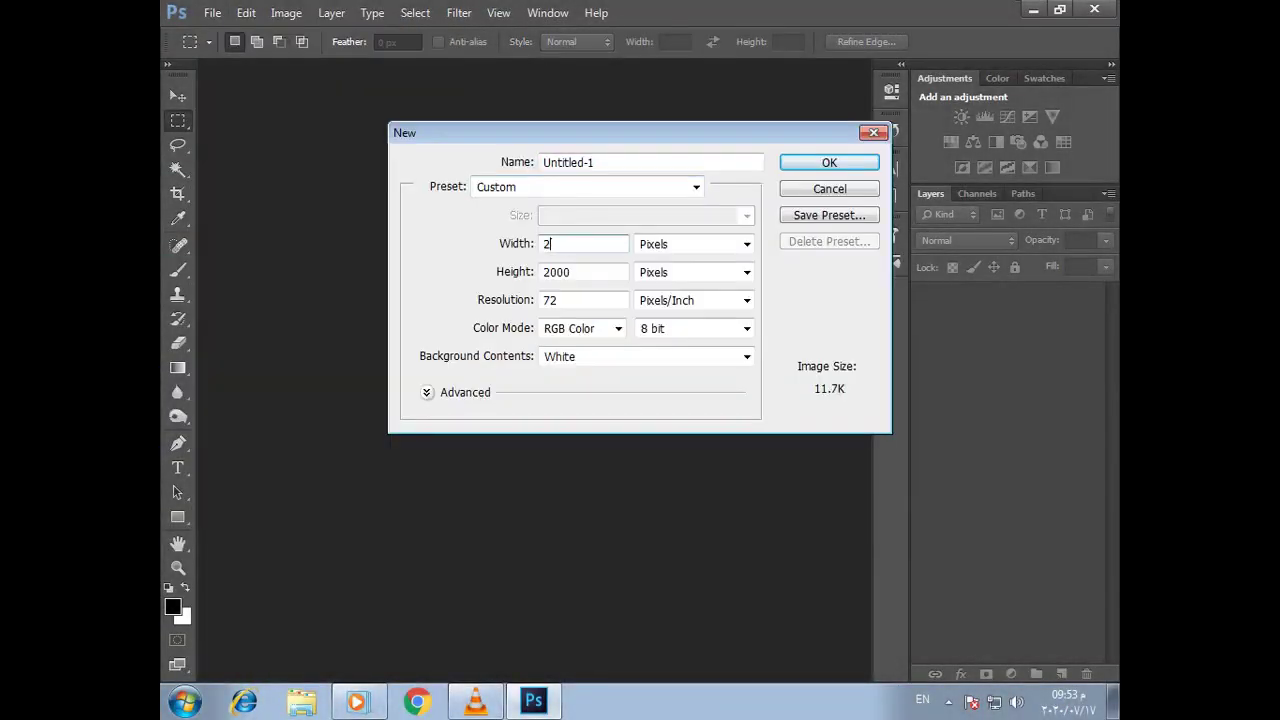
text(500)
key(Return)
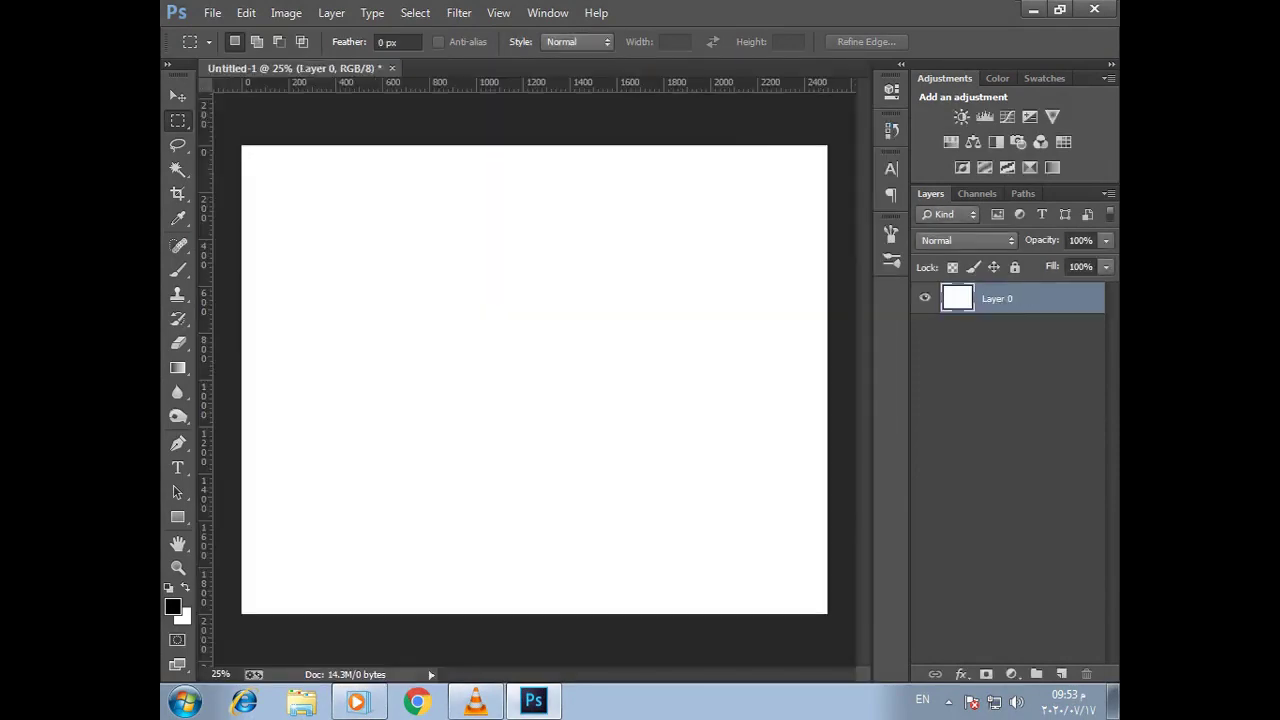
key(ctrl+o)
Open the CURRENTLY image folder from the Windows desktop
key(Return)
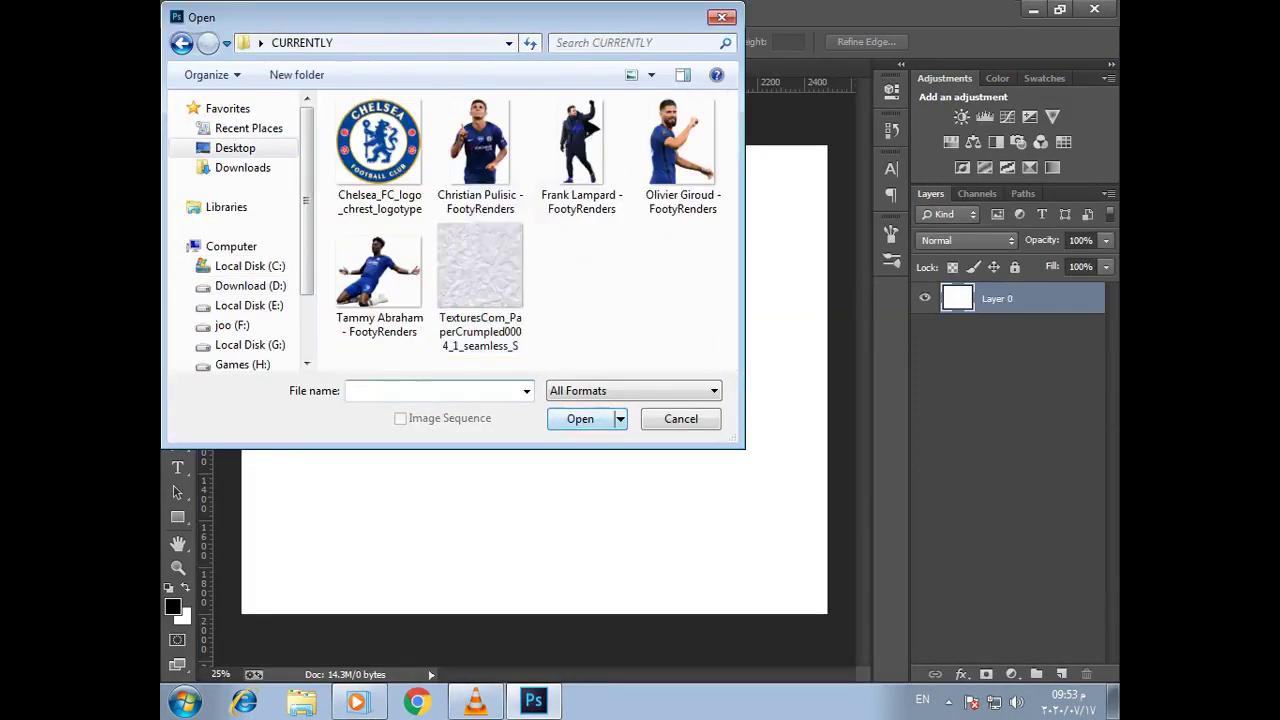
click(480, 265)
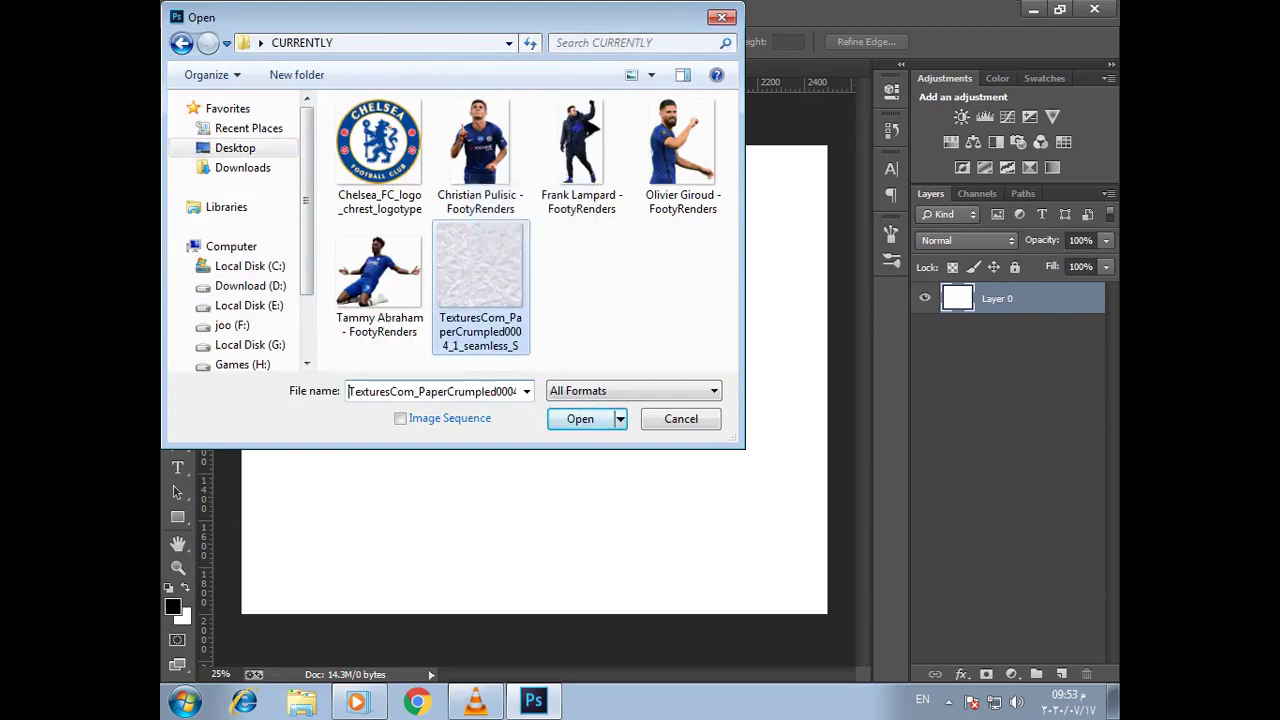
key(Return)
key(super+d)
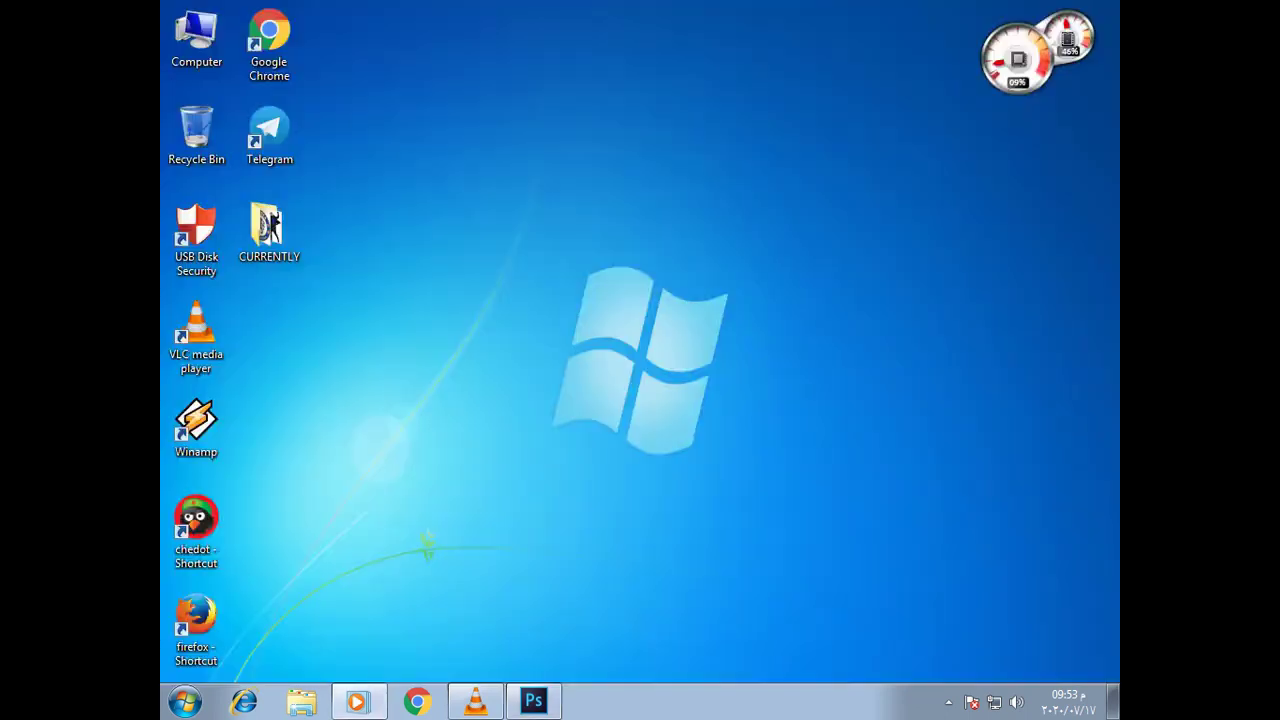
double_click(268, 230)
Place all six images (crest, four players, paper texture) into the poster as layers
key(ctrl+a)
mouse_move(370, 140)
mouse_down()
mouse_move(520, 565)
mouse_move(535, 380)
mouse_up()
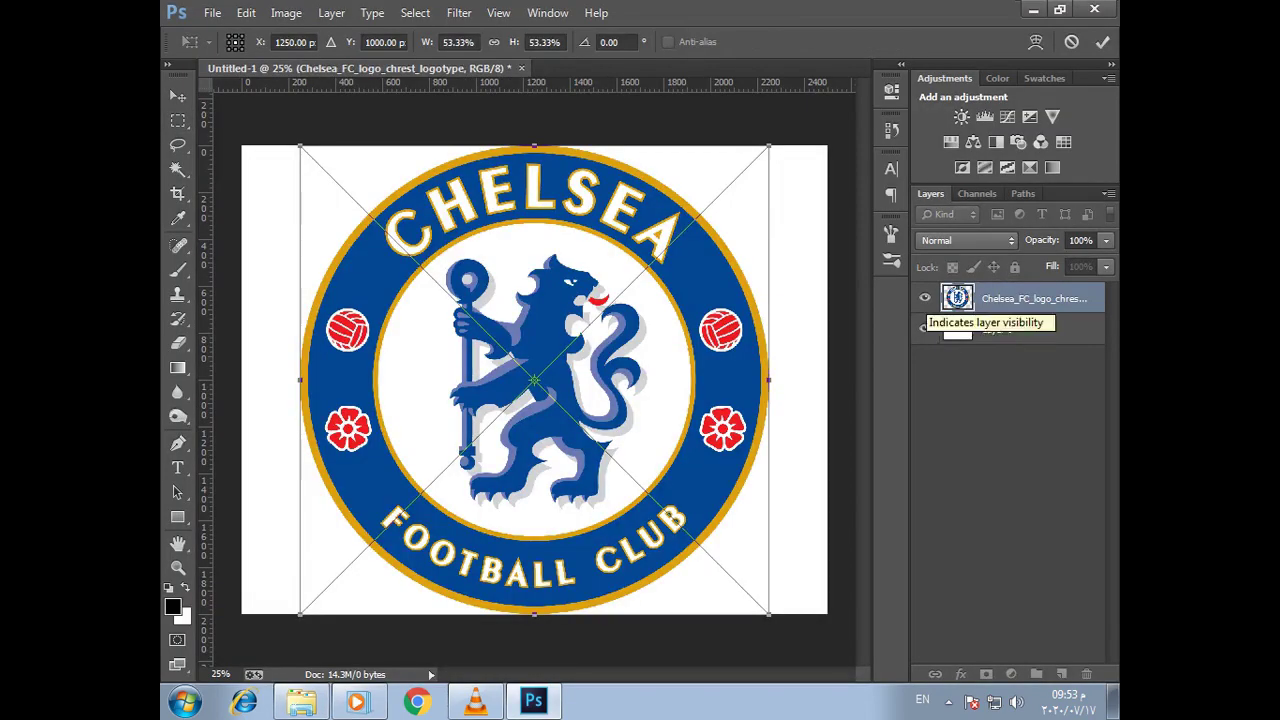
key(Return)
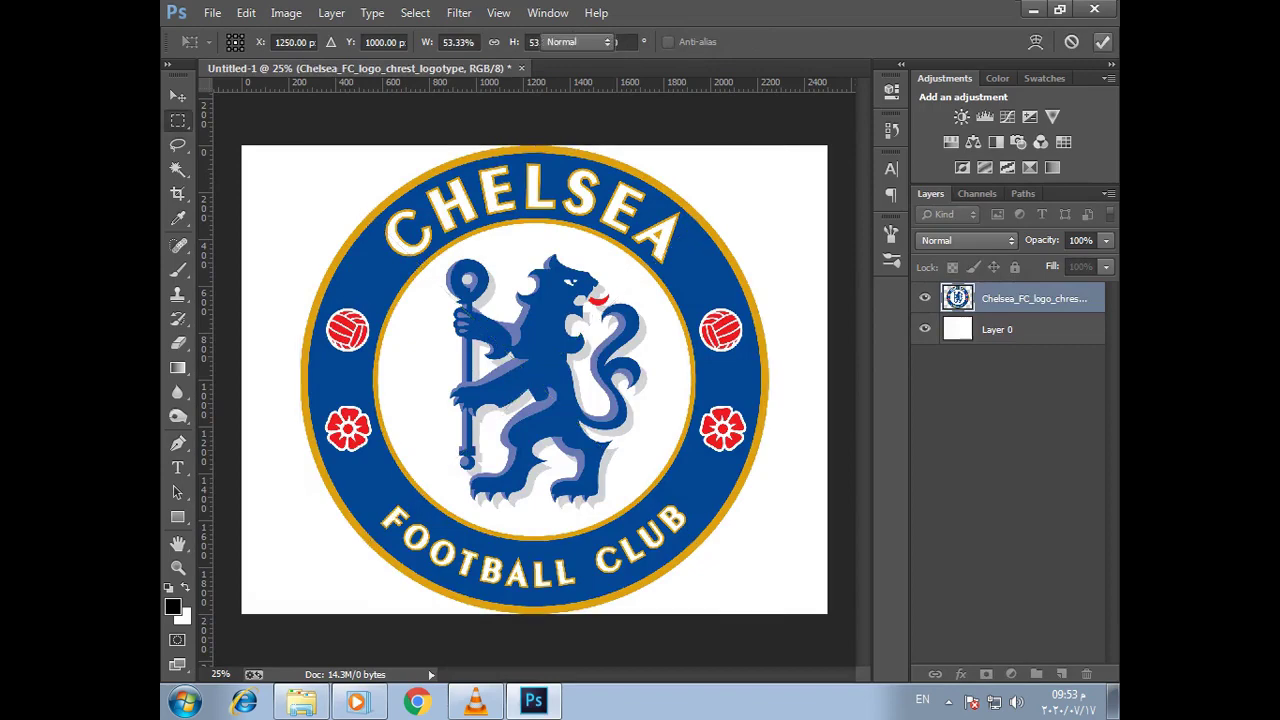
key(Return)
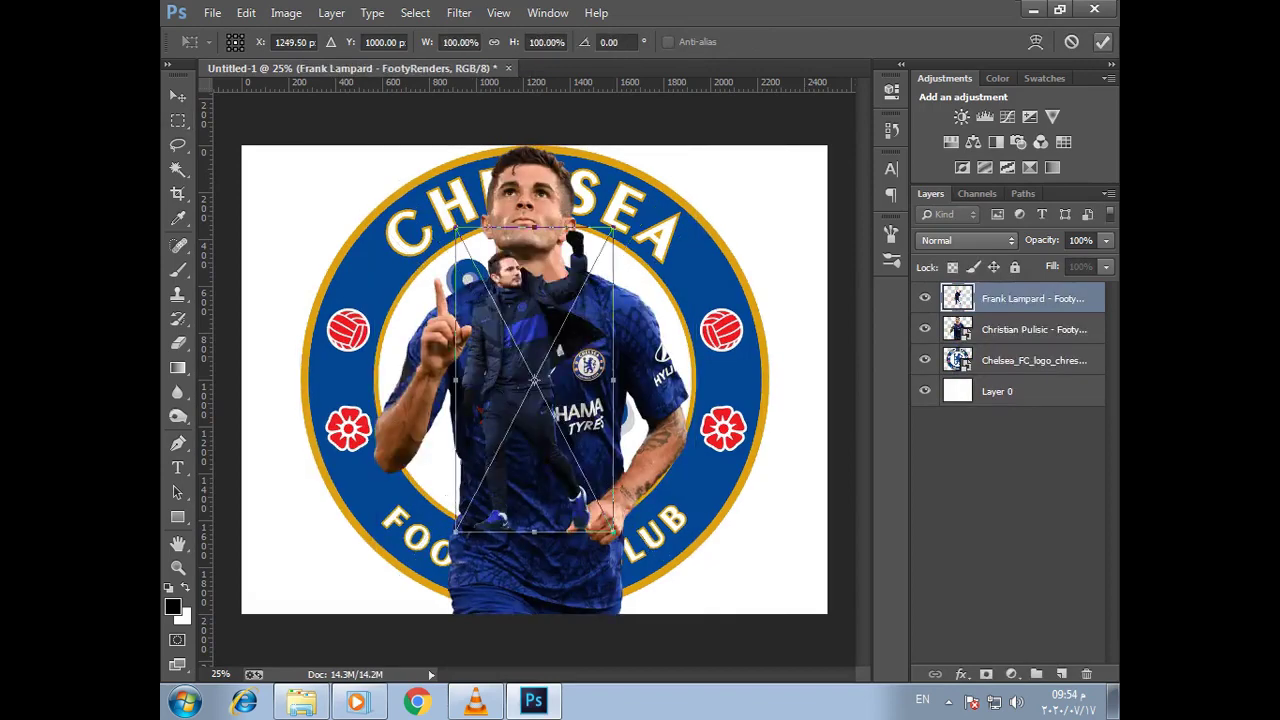
key(Return)
key(Return)
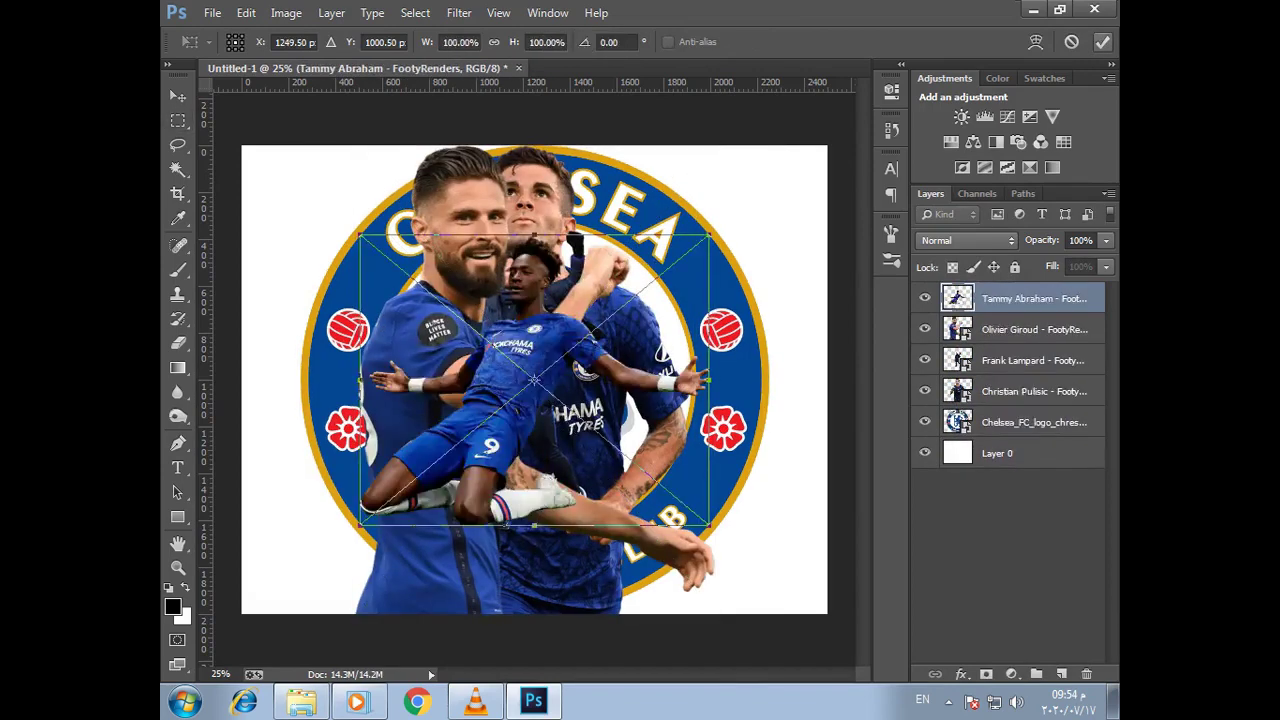
key(Return)
key(Return)
click(1034, 329)
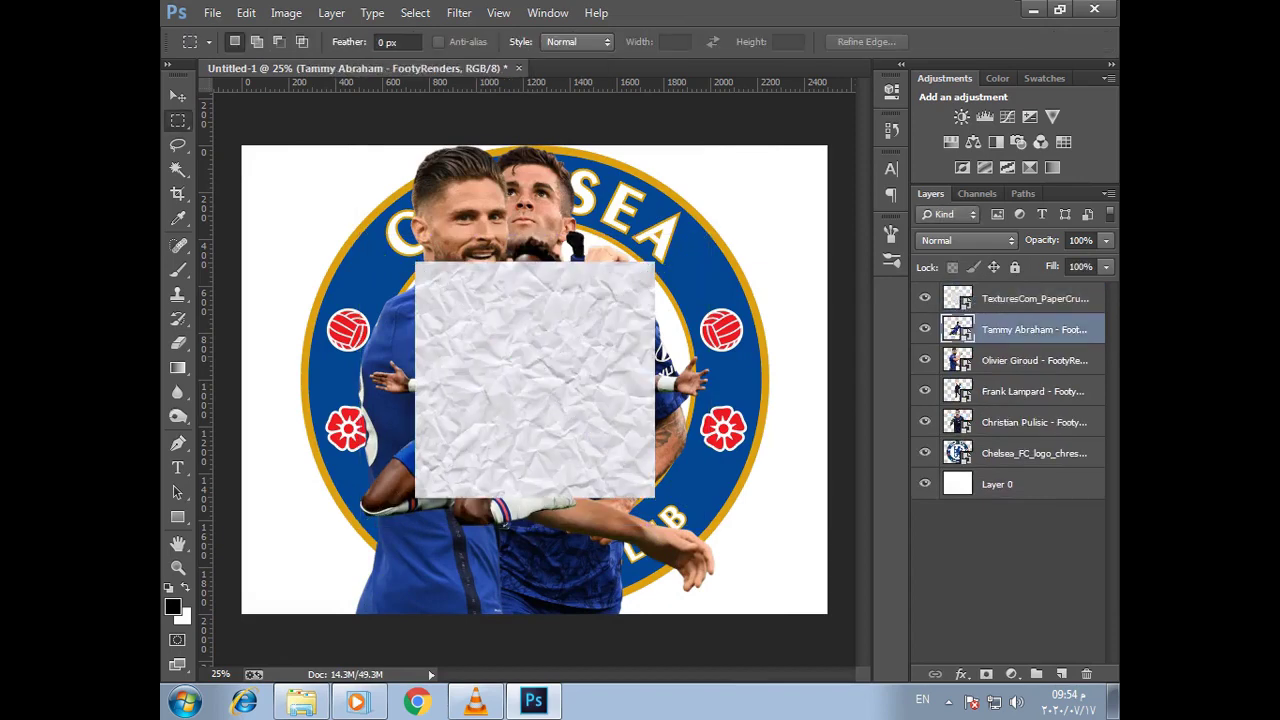
Move the paper texture layer below the Chelsea logo and hide the crest and player layers
shift+click(1034, 453)
click(1034, 453)
shift+click(1034, 329)
right_click(1000, 391)
key(Escape)
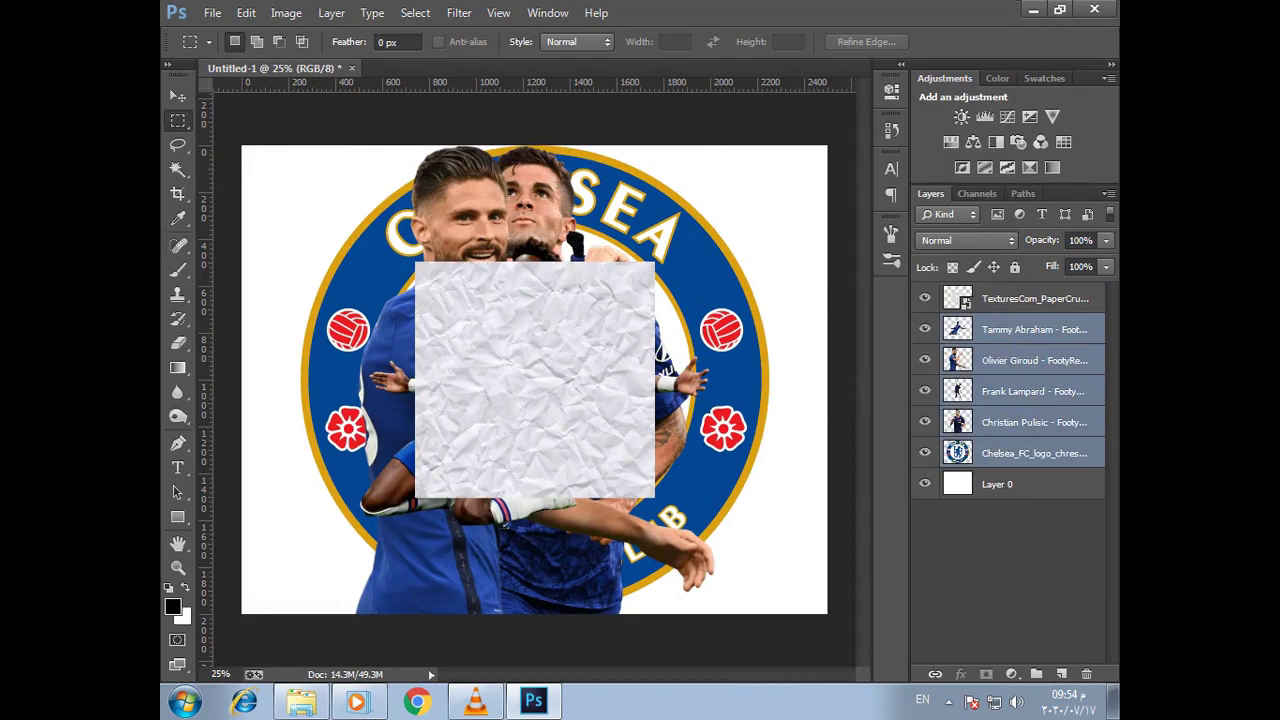
drag(1034, 298, 1034, 460)
drag(924, 391, 924, 422)
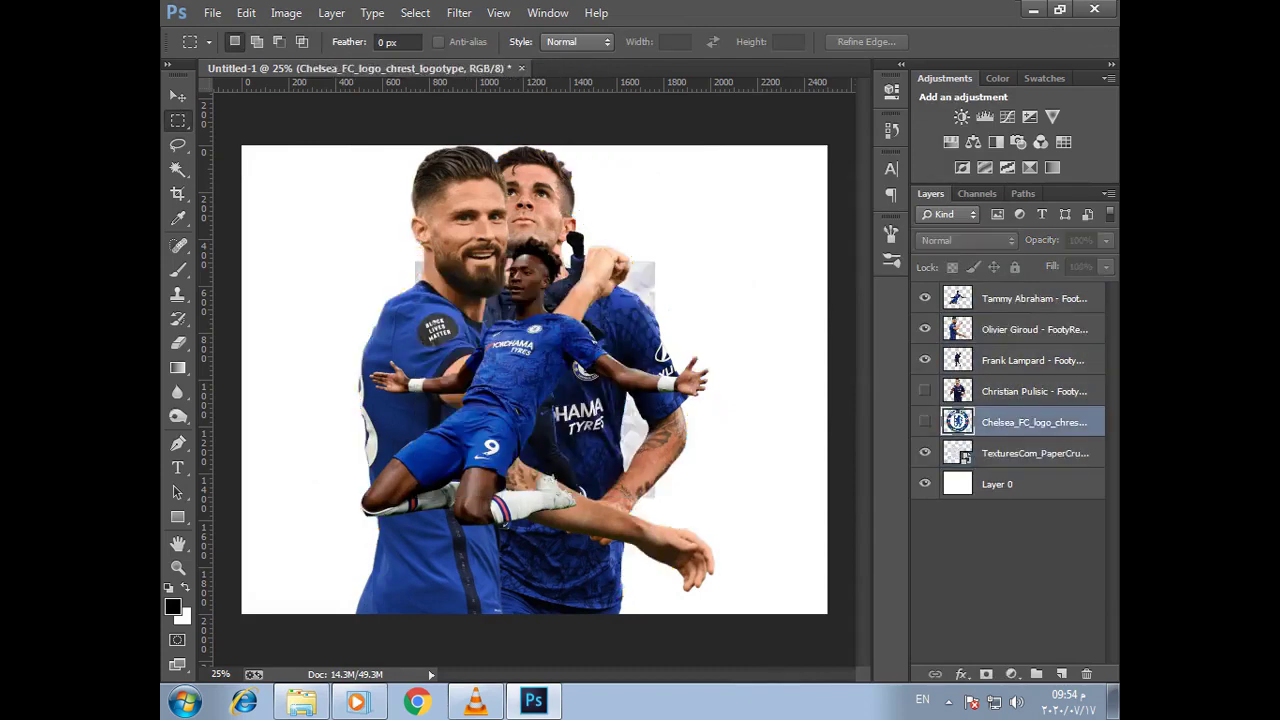
drag(924, 360, 924, 298)
Enlarge the crumpled paper texture out to the canvas edges
click(1034, 453)
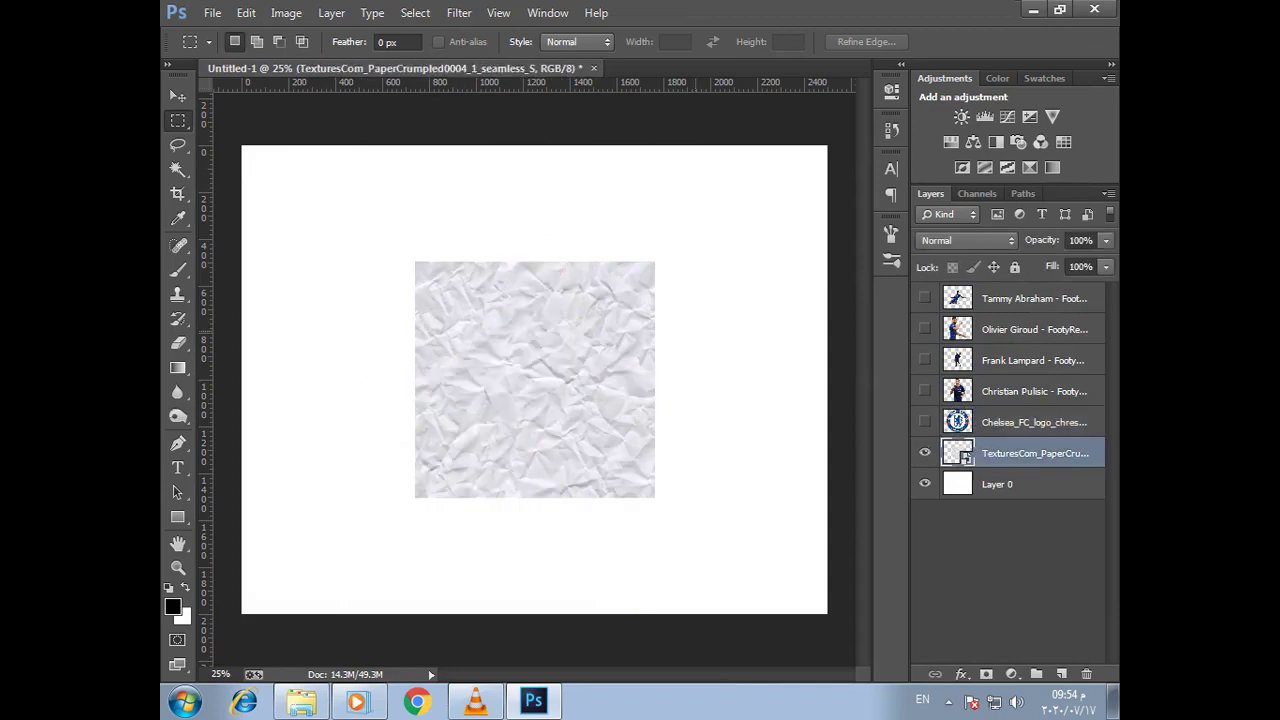
key(v)
drag(535, 380, 706, 499)
drag(590, 375, 366, 152)
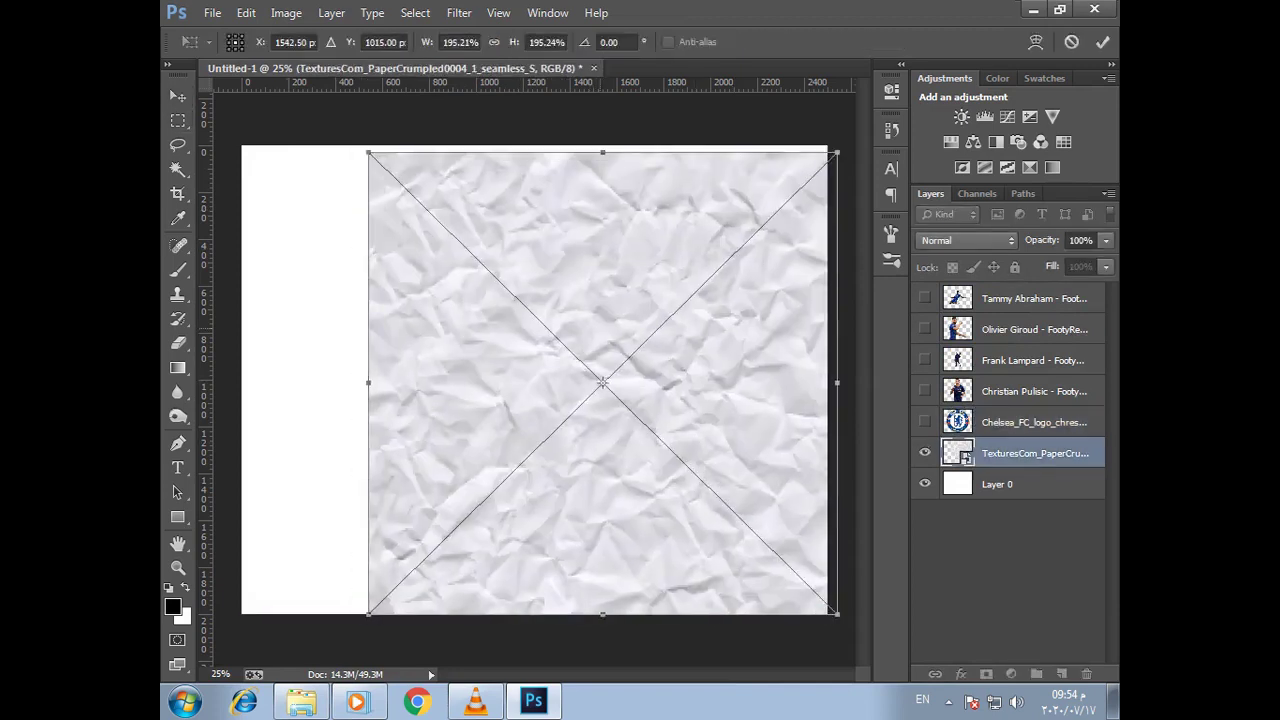
drag(610, 307, 600, 300)
drag(359, 376, 242, 376)
key(Return)
click(965, 240)
Set the paper texture layer's blend mode to Multiply
click(945, 69)
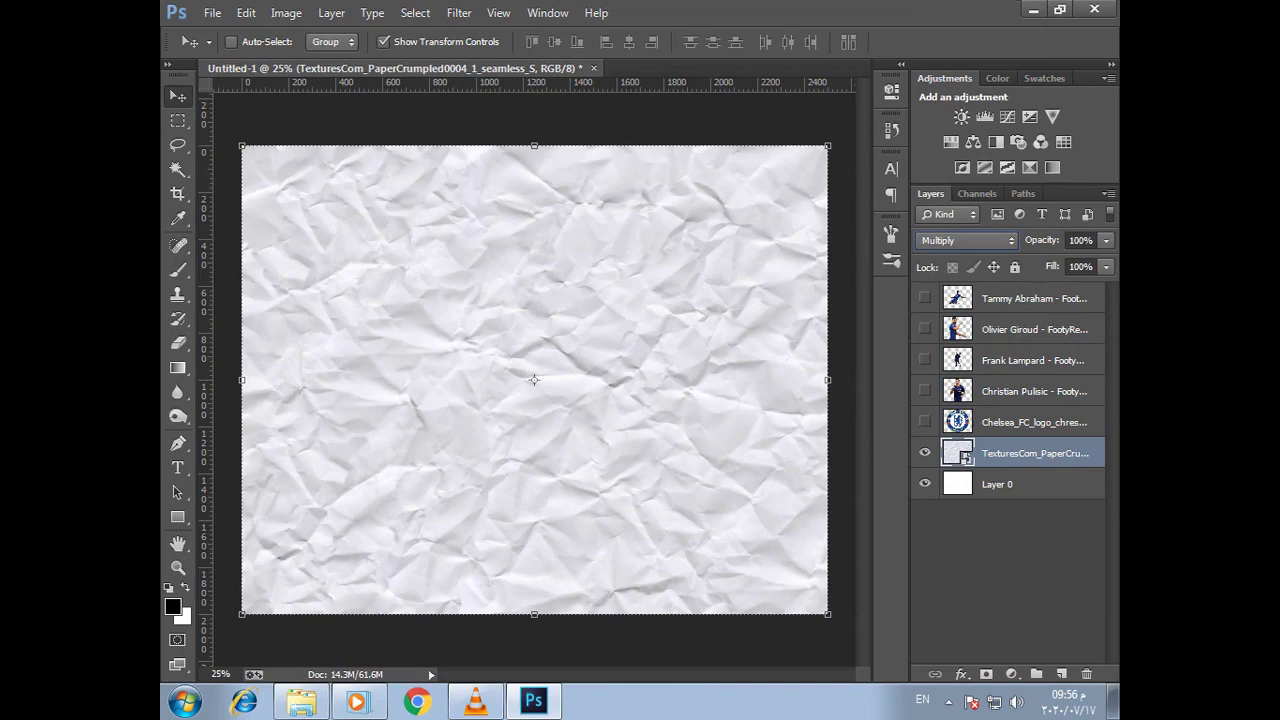
click(1000, 600)
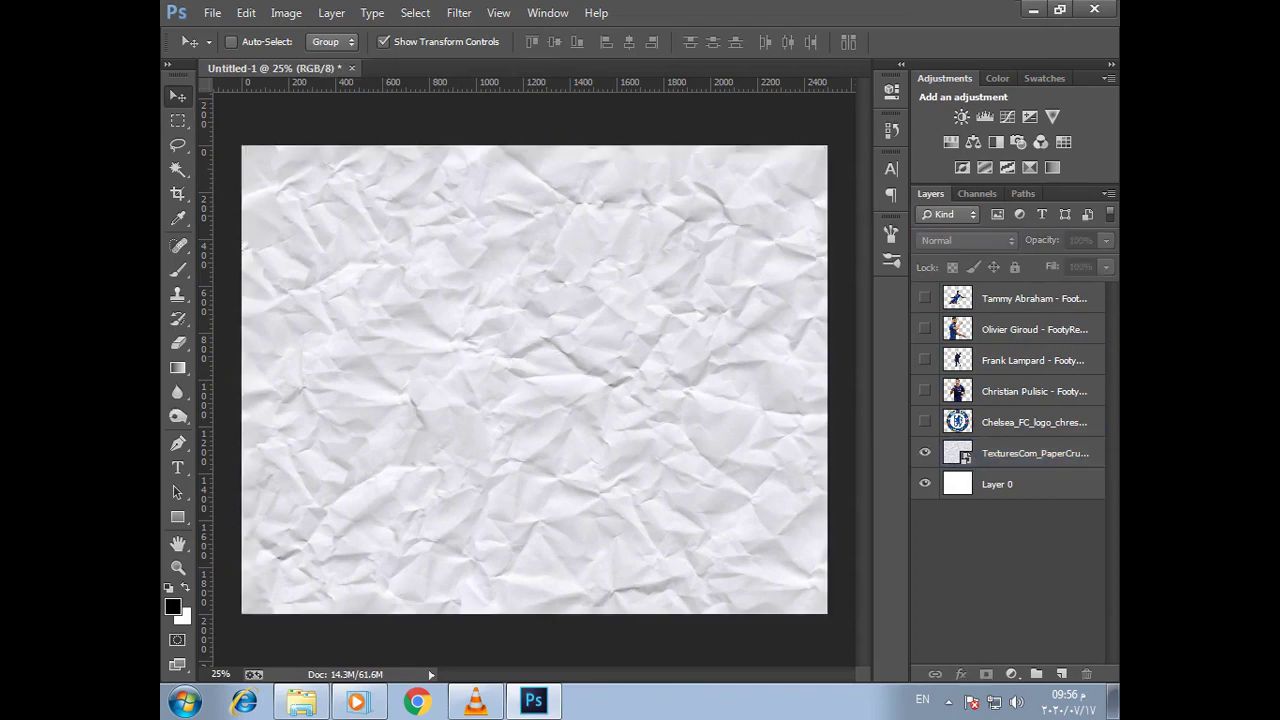
Add a dark navy (#02005d) Solid Color fill layer above Layer 0
click(1040, 484)
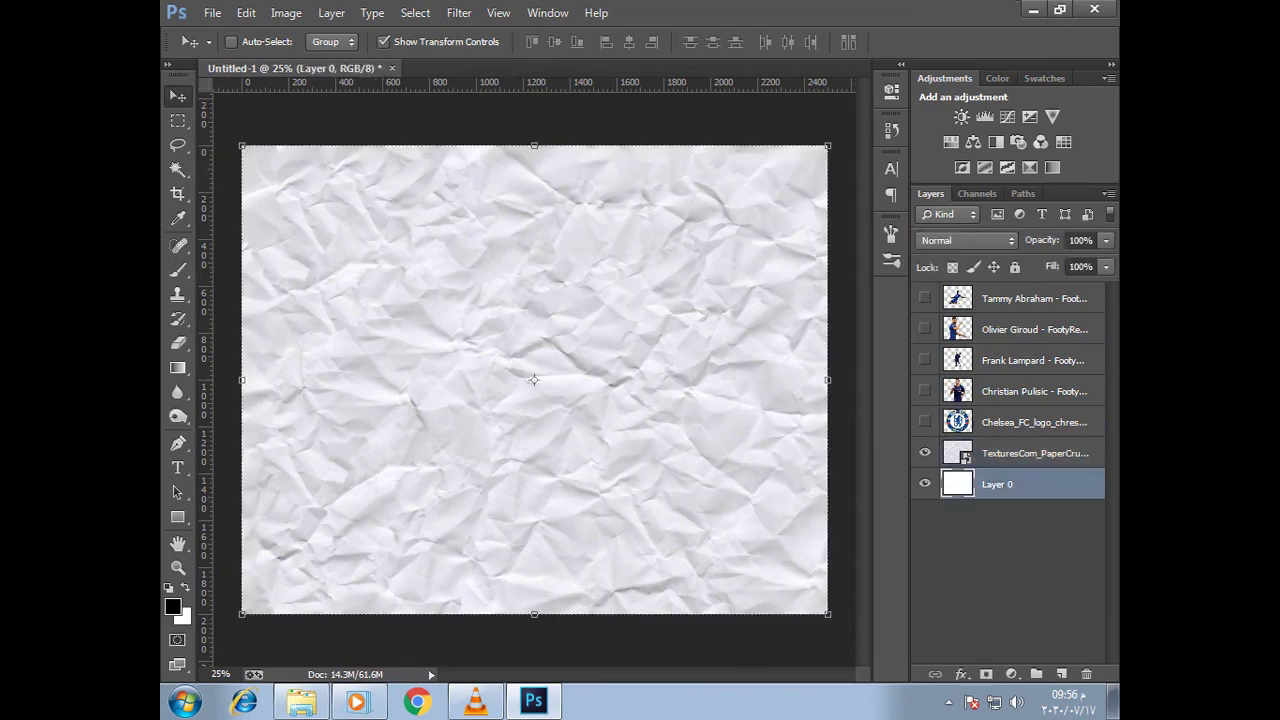
click(1011, 674)
click(963, 269)
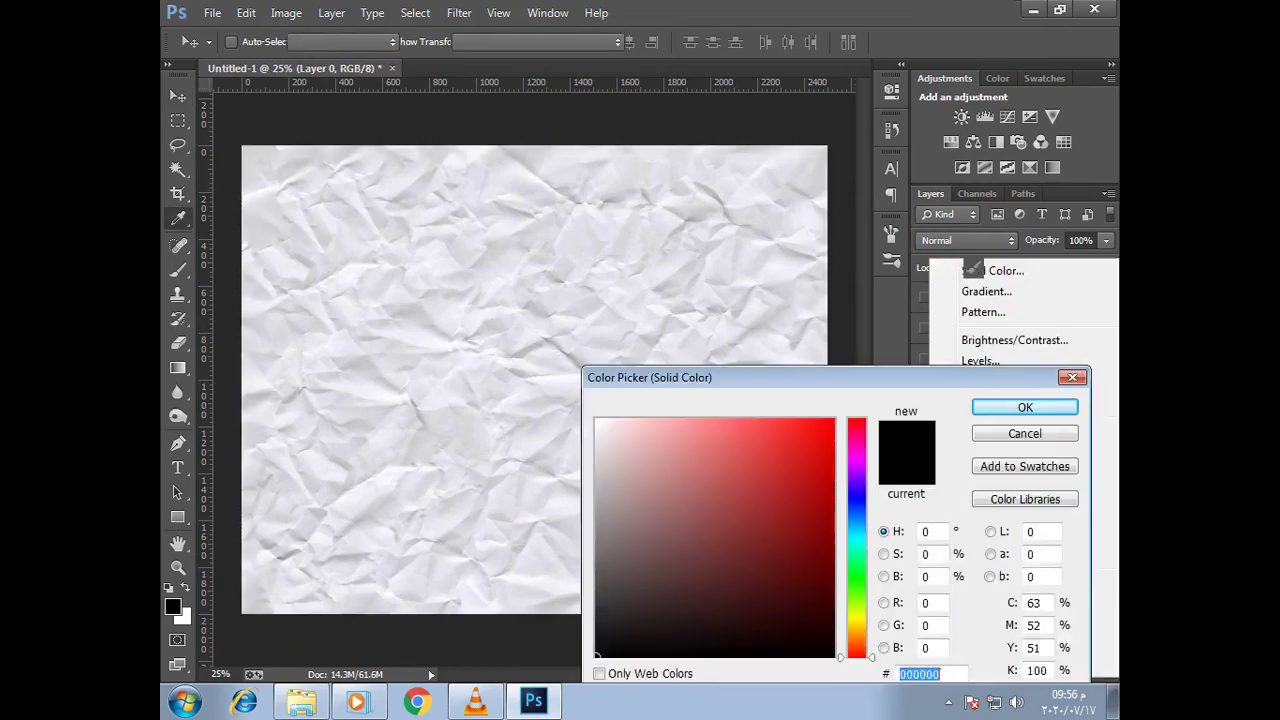
click(766, 449)
drag(766, 449, 712, 420)
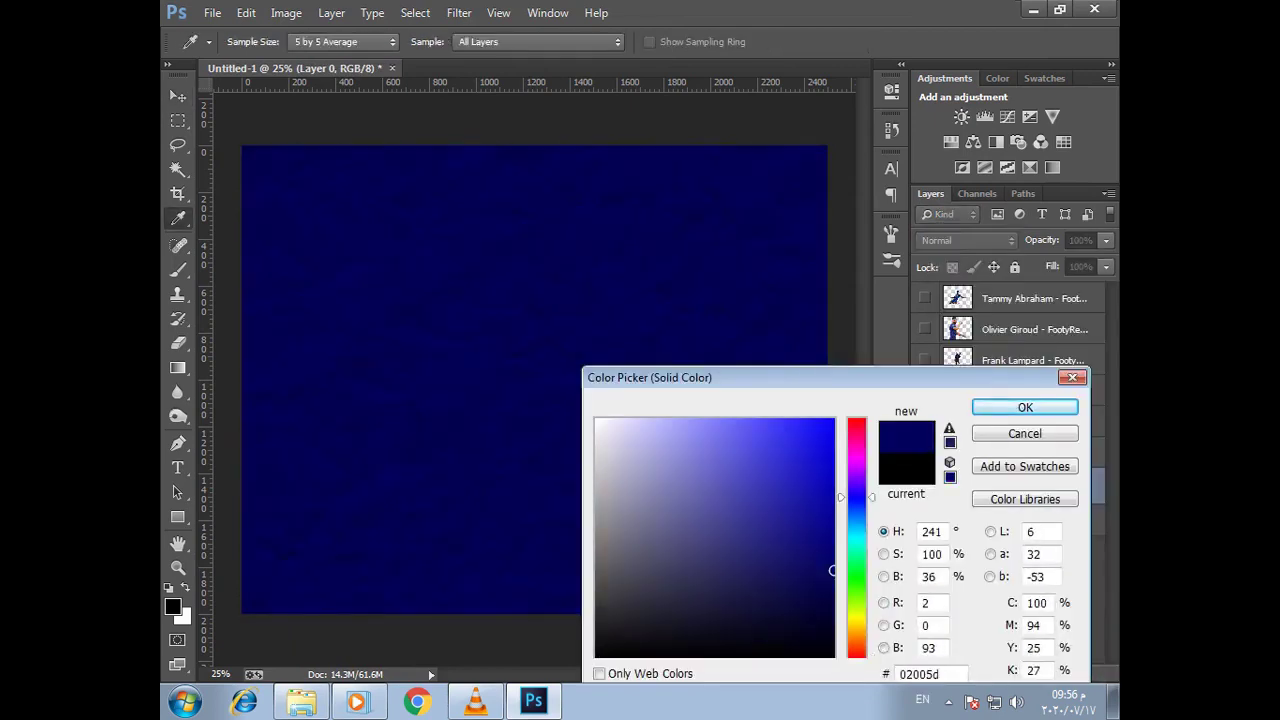
Show the Chelsea crest and blend it as Soft Light with 30% fill
click(967, 240)
click(935, 49)
click(967, 240)
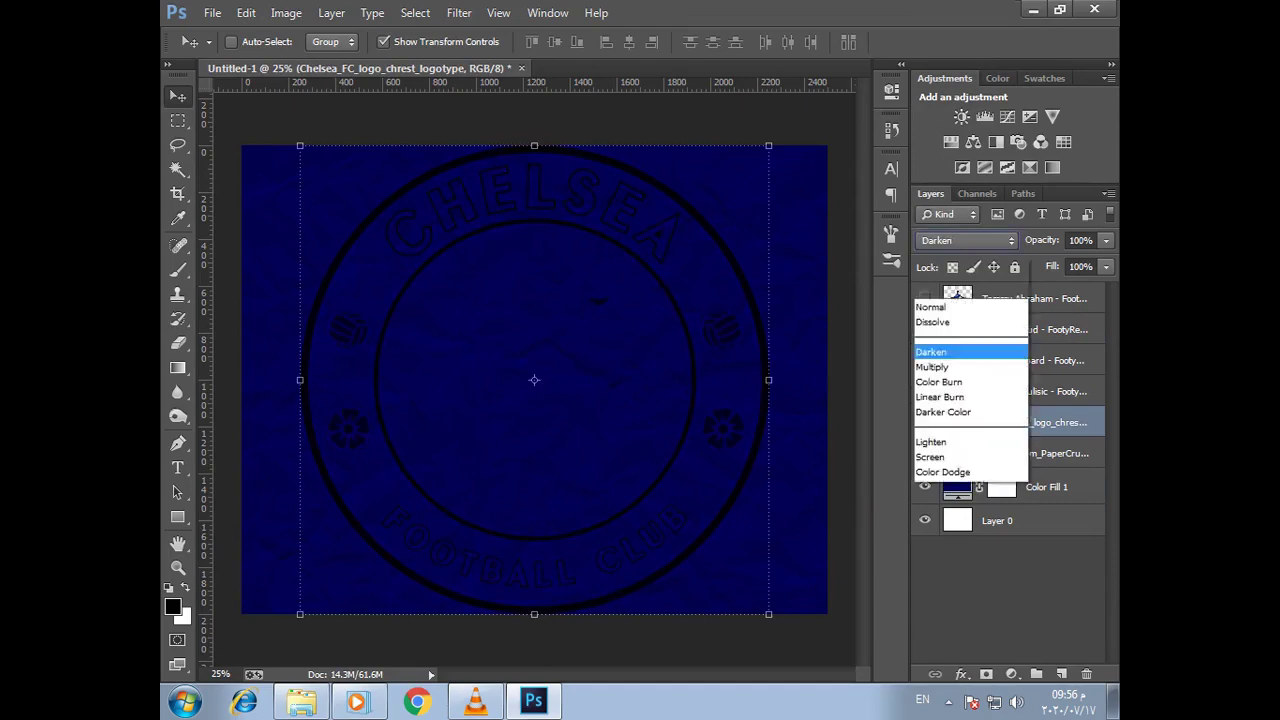
click(935, 151)
click(967, 240)
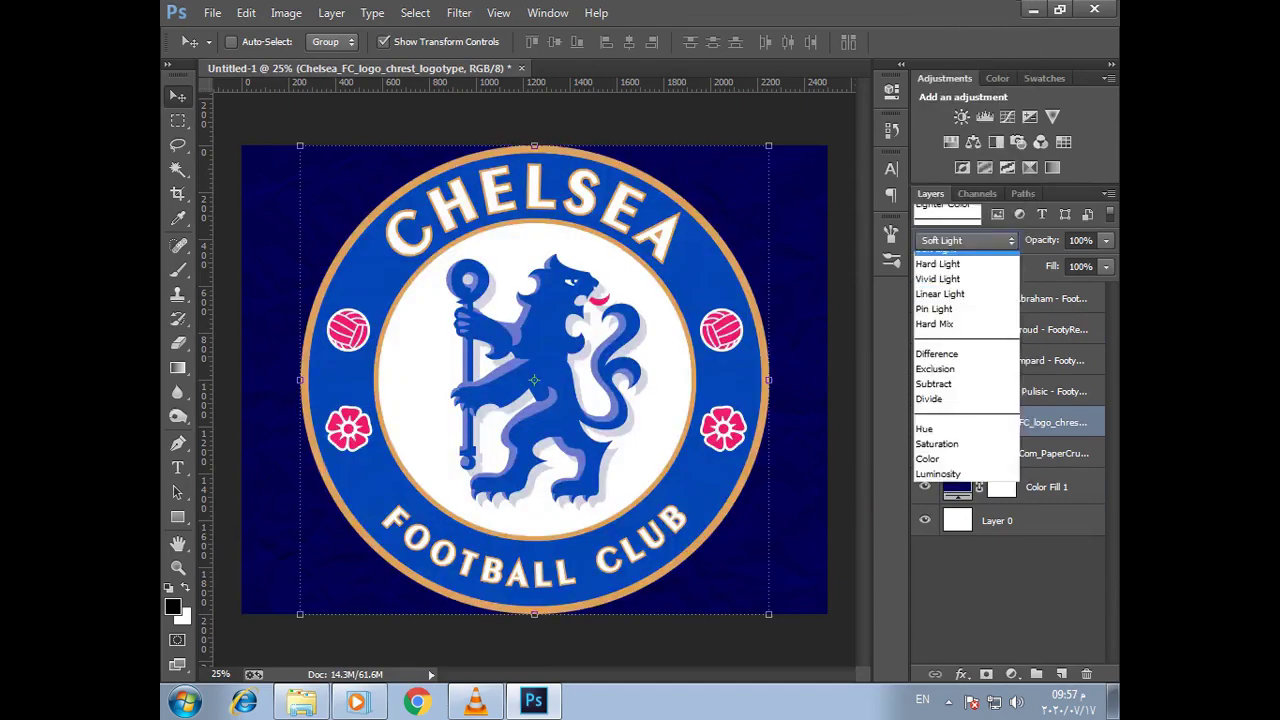
key(Return)
key(shift+3)
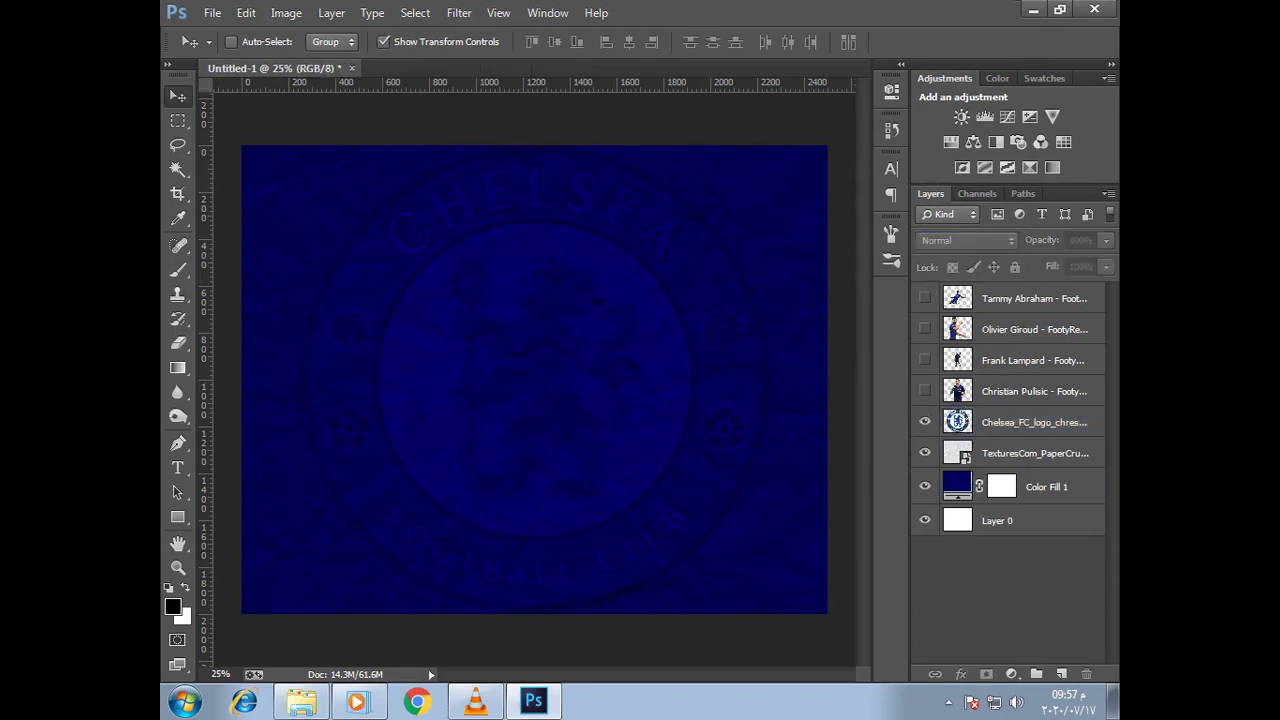
Compare Vivid Light on the crest, keep Soft Light, and show the Pulisic layer
click(967, 240)
click(933, 233)
click(967, 240)
click(937, 278)
click(967, 240)
click(928, 398)
click(967, 240)
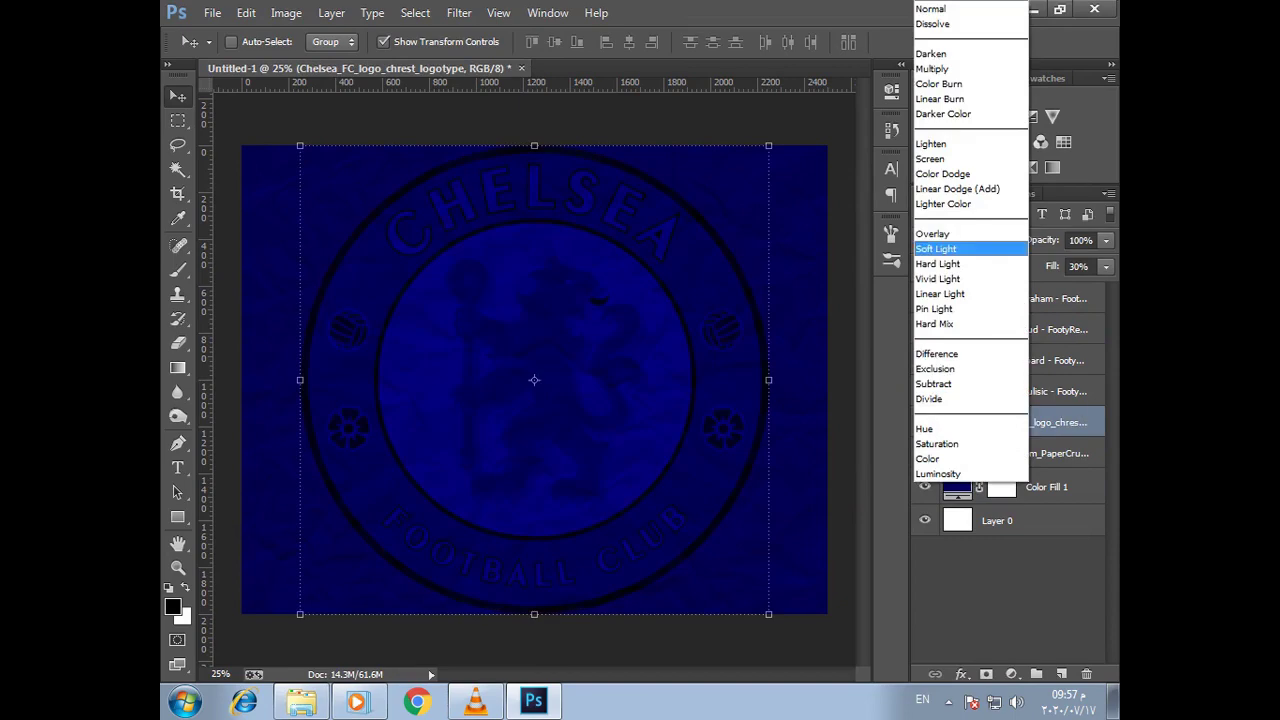
click(1034, 391)
click(924, 391)
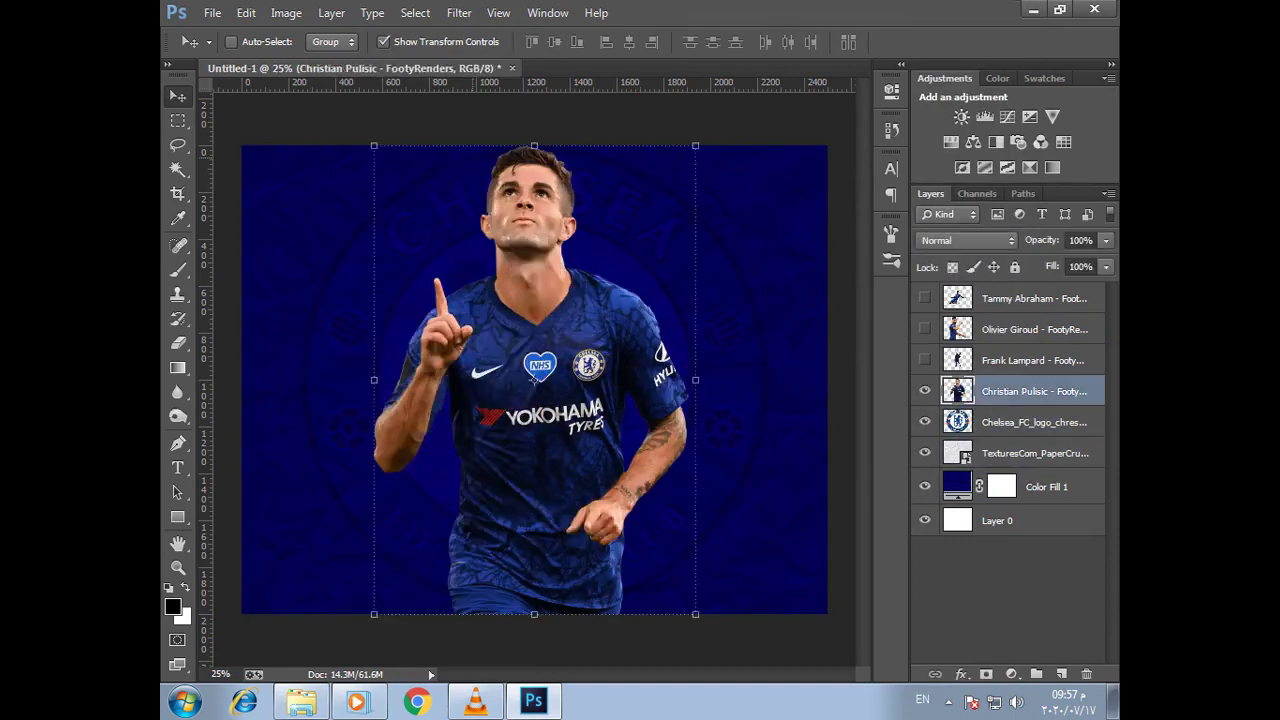
Shrink the Pulisic cutout and move him up and to the left
drag(374, 146, 487, 311)
key(Return)
drag(657, 437, 588, 338)
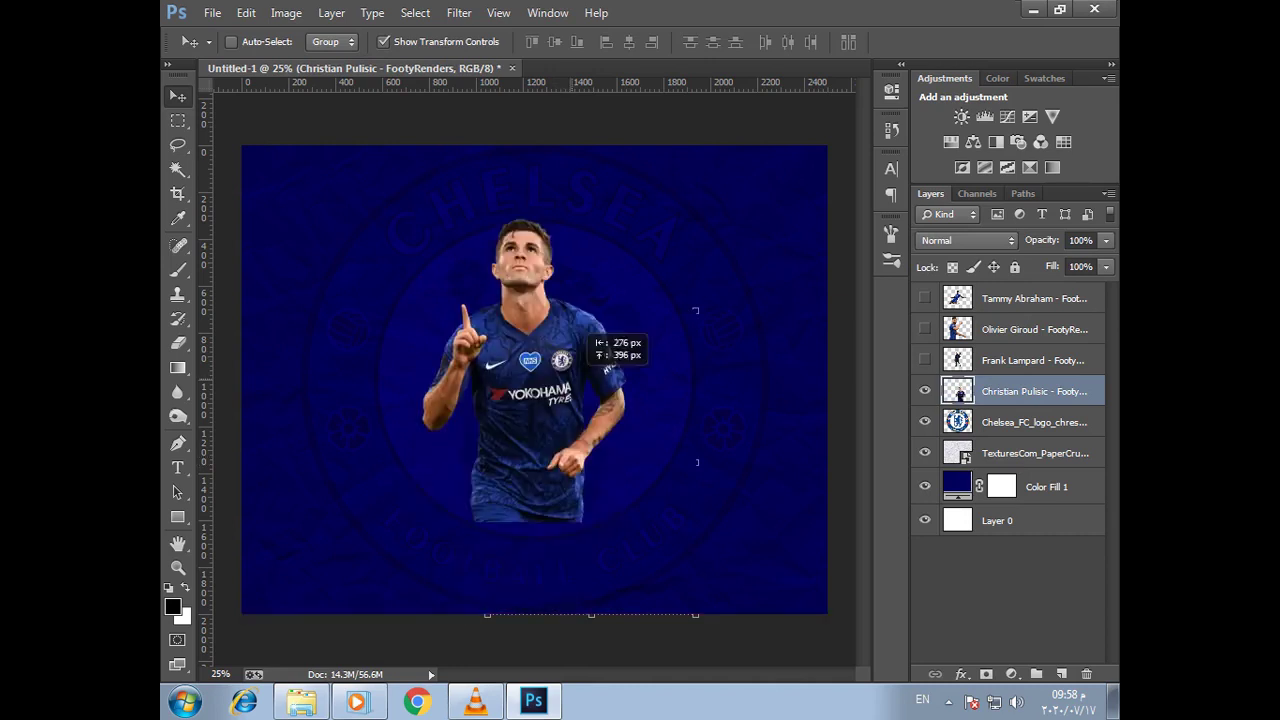
drag(588, 338, 578, 332)
Add a layer mask to Pulisic and test Black, White gradients on it
click(986, 674)
key(g)
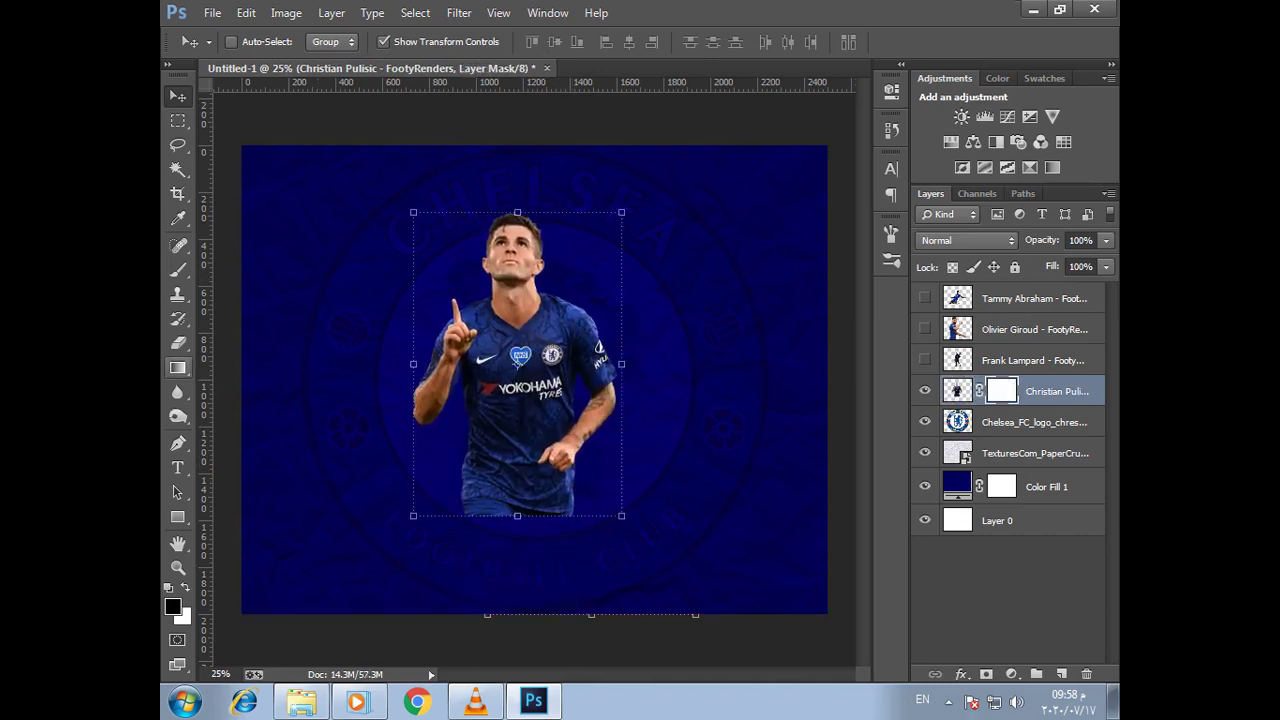
click(258, 41)
click(695, 160)
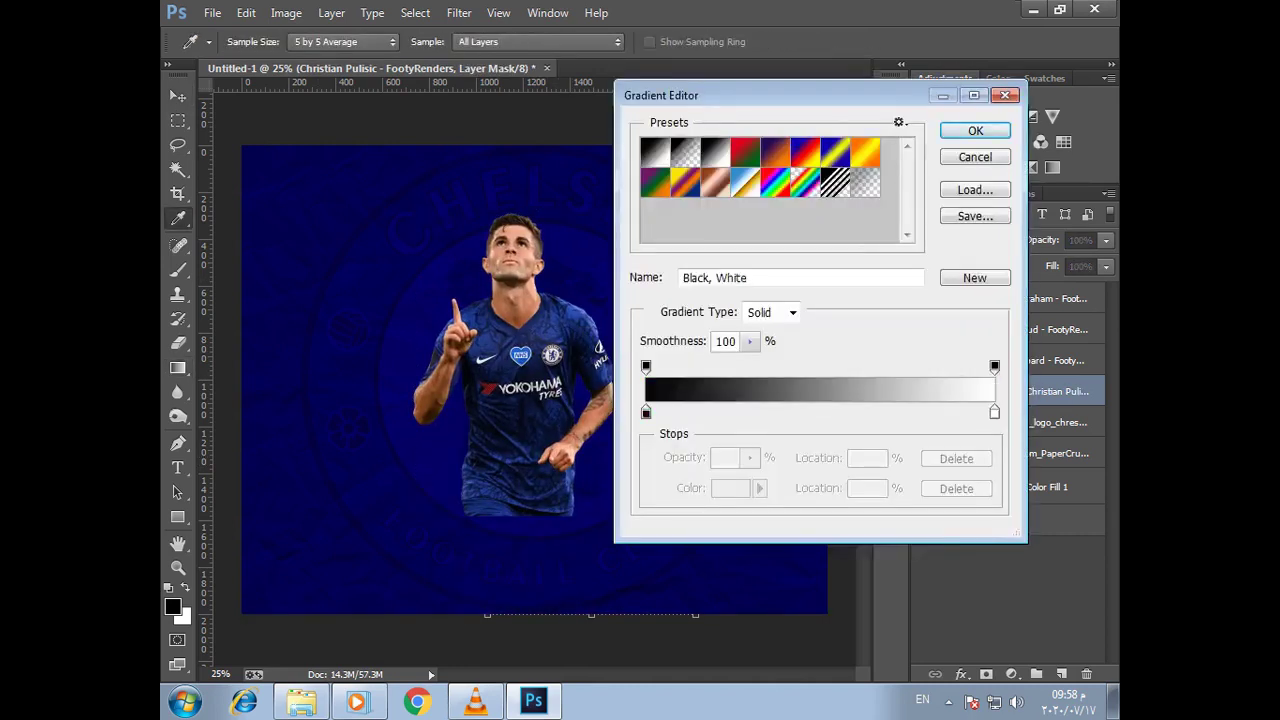
click(977, 129)
drag(515, 516, 515, 470)
key(ctrl+z)
click(699, 41)
drag(515, 516, 515, 470)
key(ctrl+z)
mouse_move(515, 604)
mouse_down()
mouse_move(515, 330)
mouse_move(515, 470)
mouse_up()
key(ctrl+z)
Fade Pulisic's lower body with a reversed black-white mask gradient, then show Lampard
click(699, 41)
drag(515, 262, 515, 496)
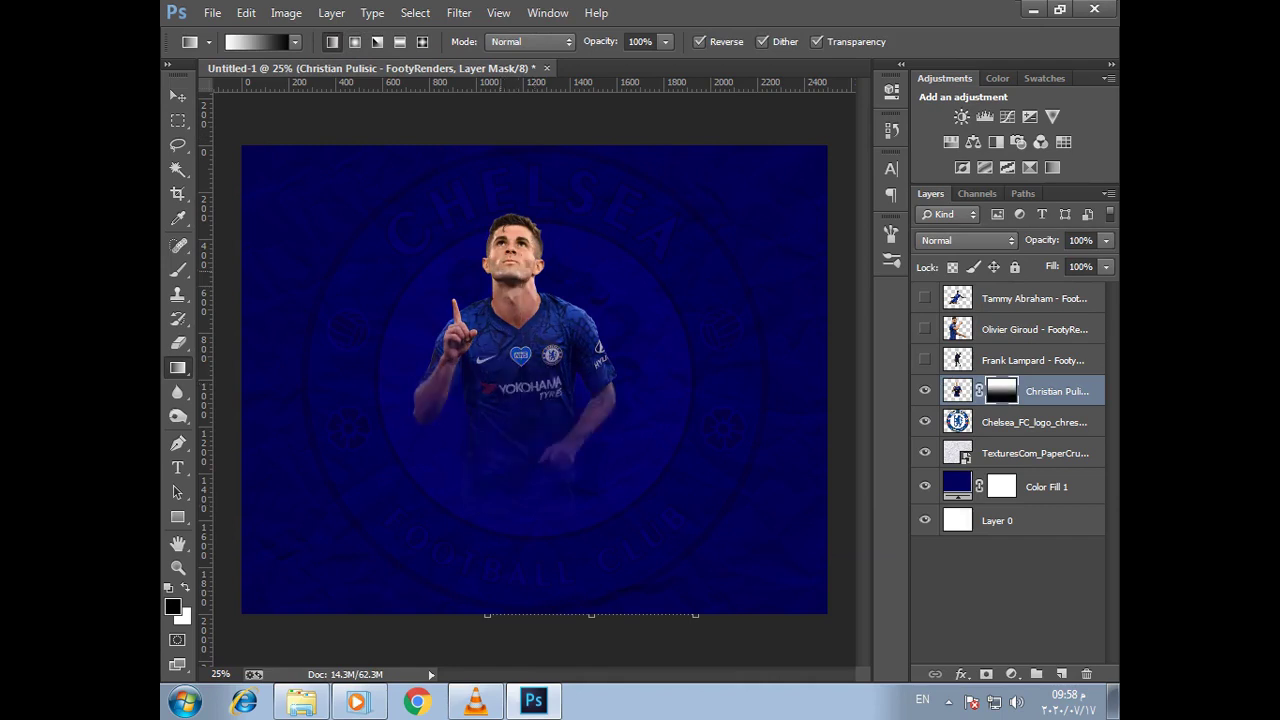
drag(513, 300, 513, 456)
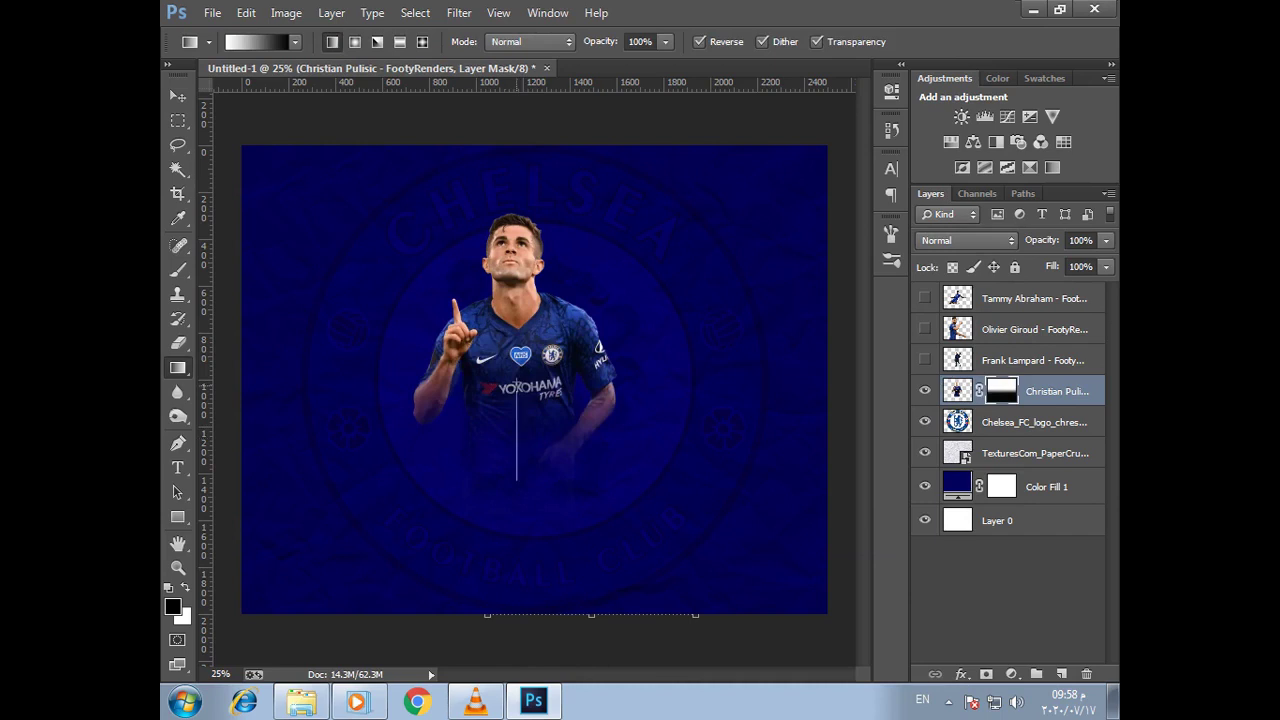
drag(511, 283, 511, 457)
click(1000, 600)
click(924, 360)
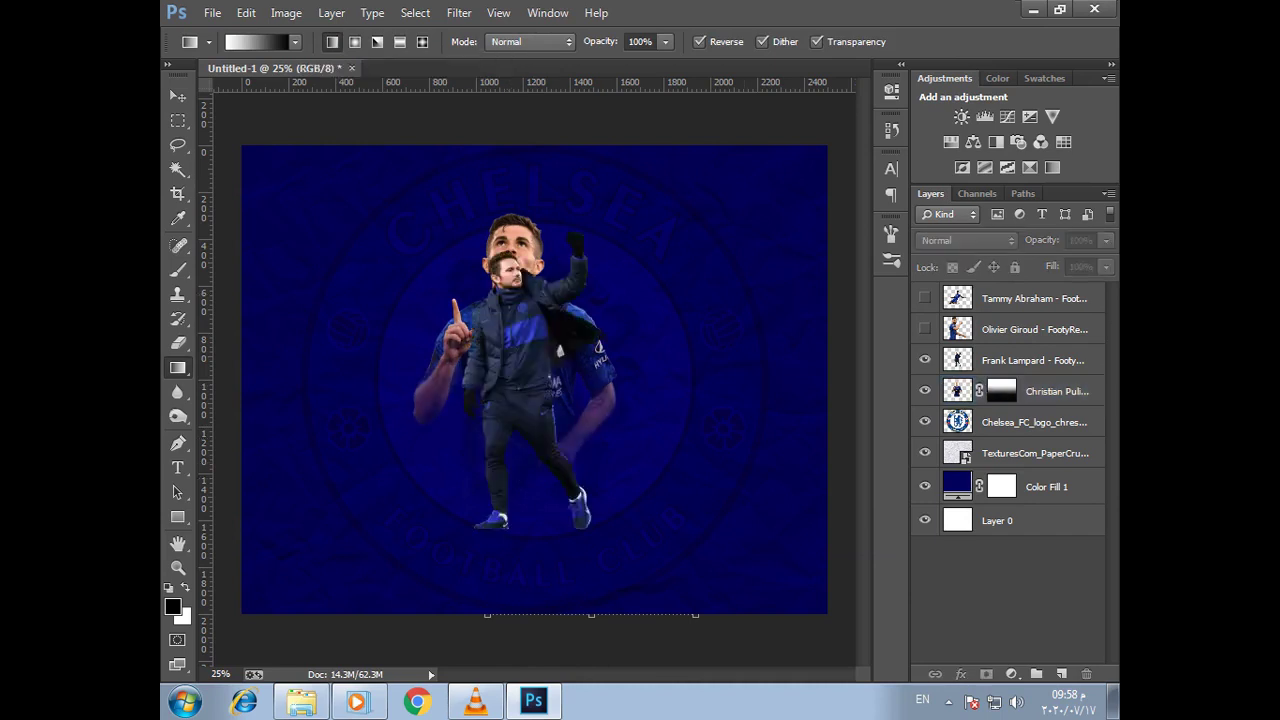
Hide Lampard, show Giroud, and scale him down and reposition him
click(924, 360)
click(924, 329)
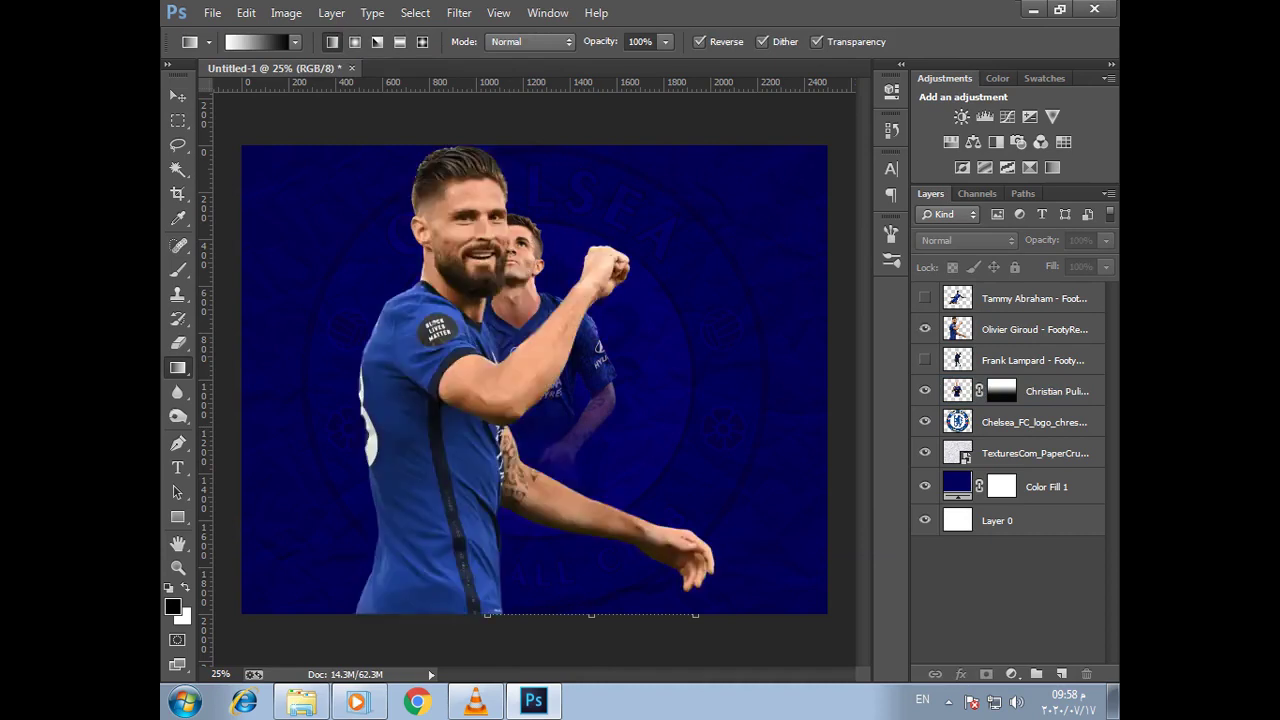
key(v)
click(1035, 329)
key(ctrl+t)
drag(352, 146, 478, 307)
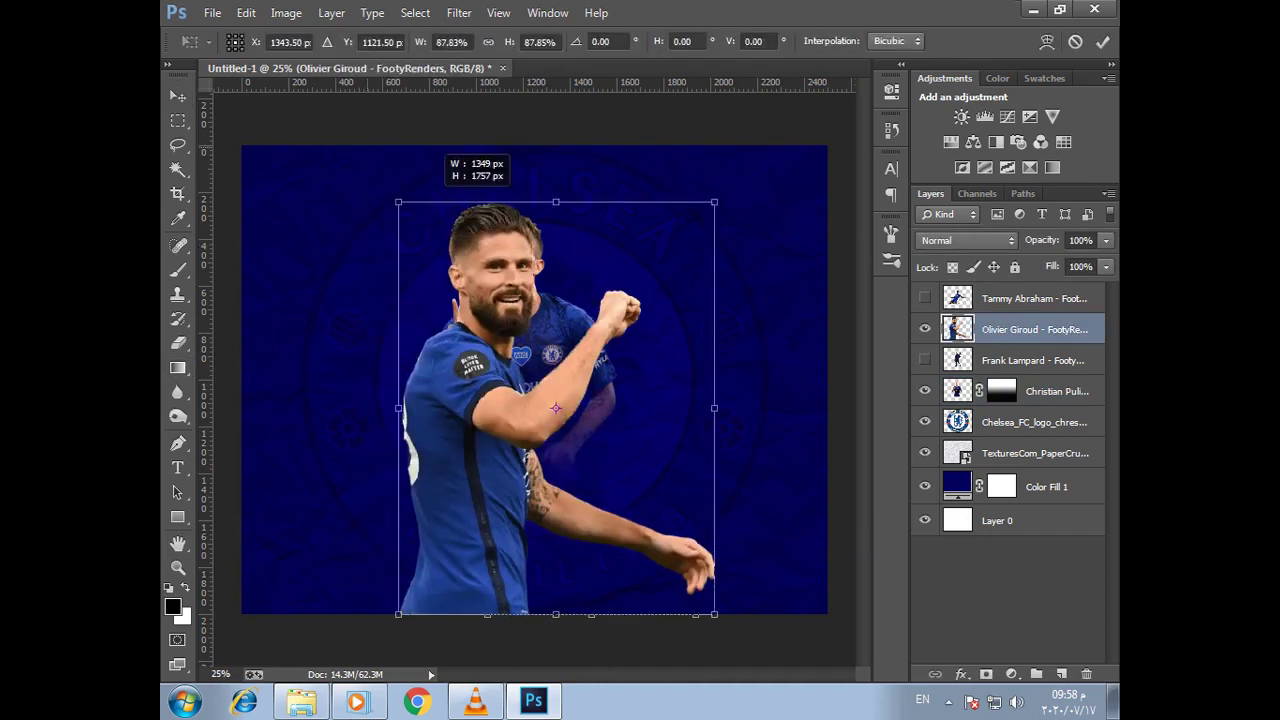
key(Return)
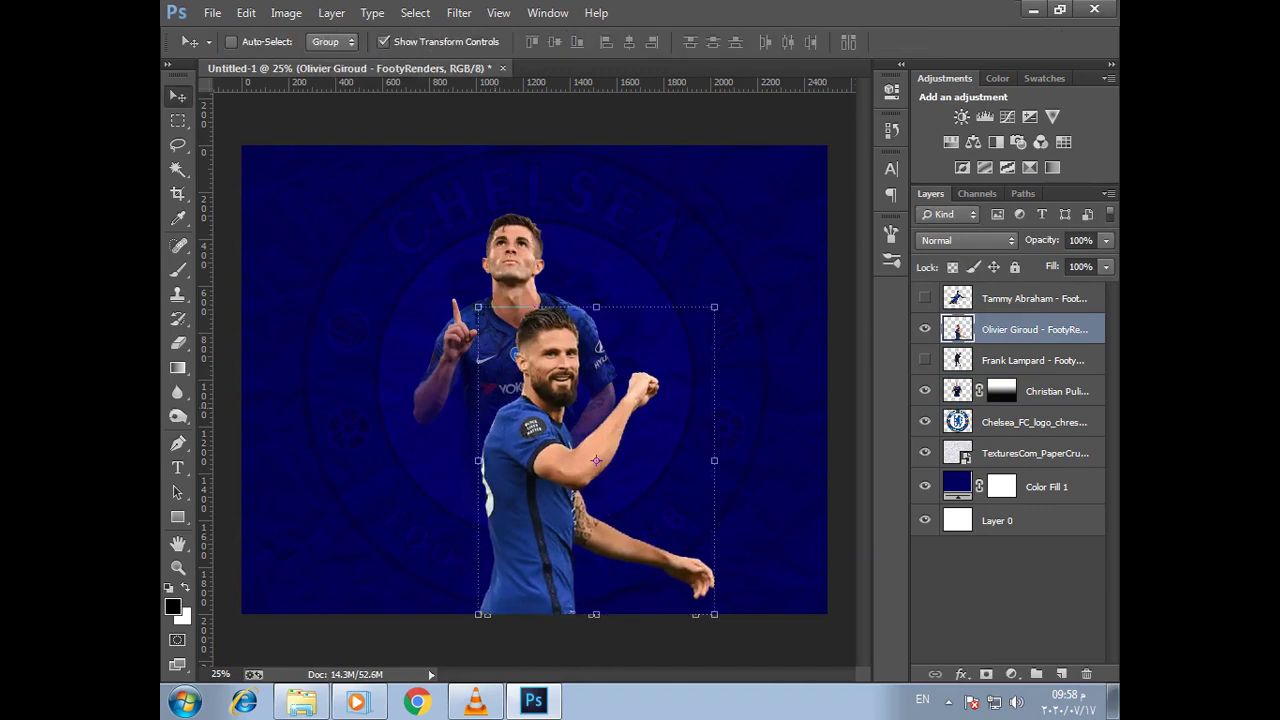
drag(590, 430, 646, 307)
Flip Giroud horizontally and move him left of Pulisic
click(246, 12)
mouse_move(308, 357)
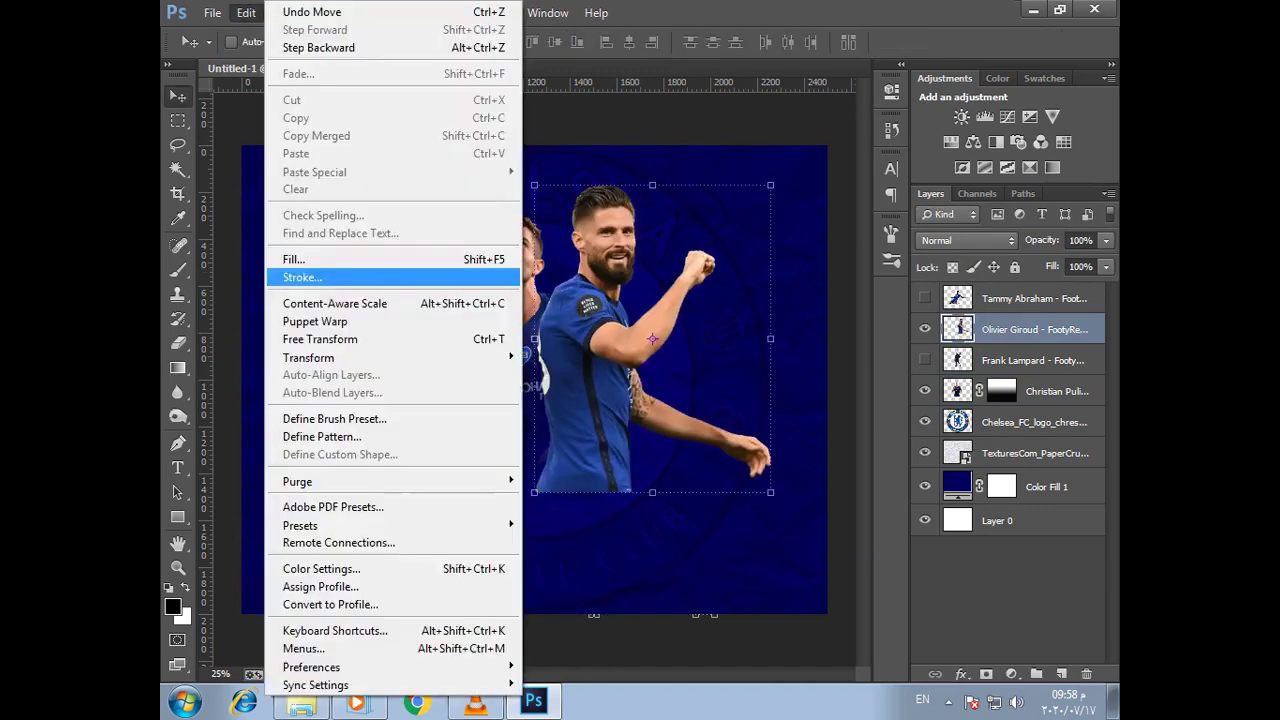
click(571, 560)
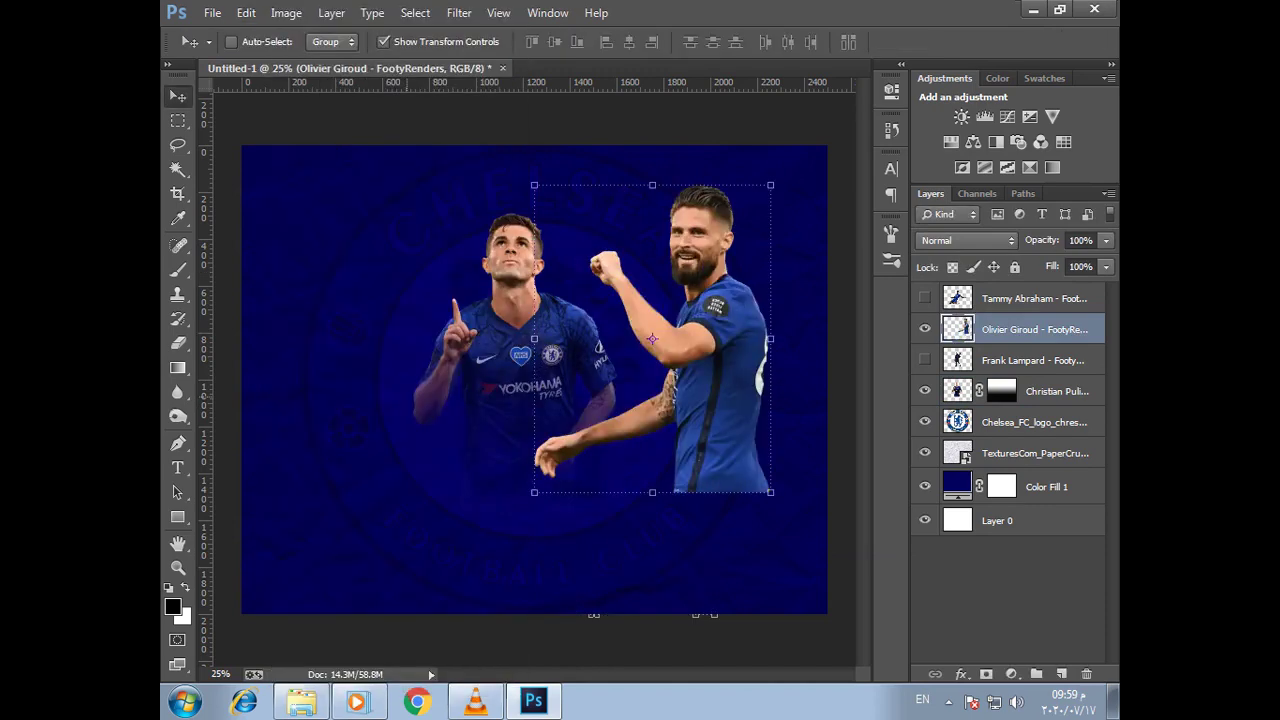
drag(652, 339, 387, 324)
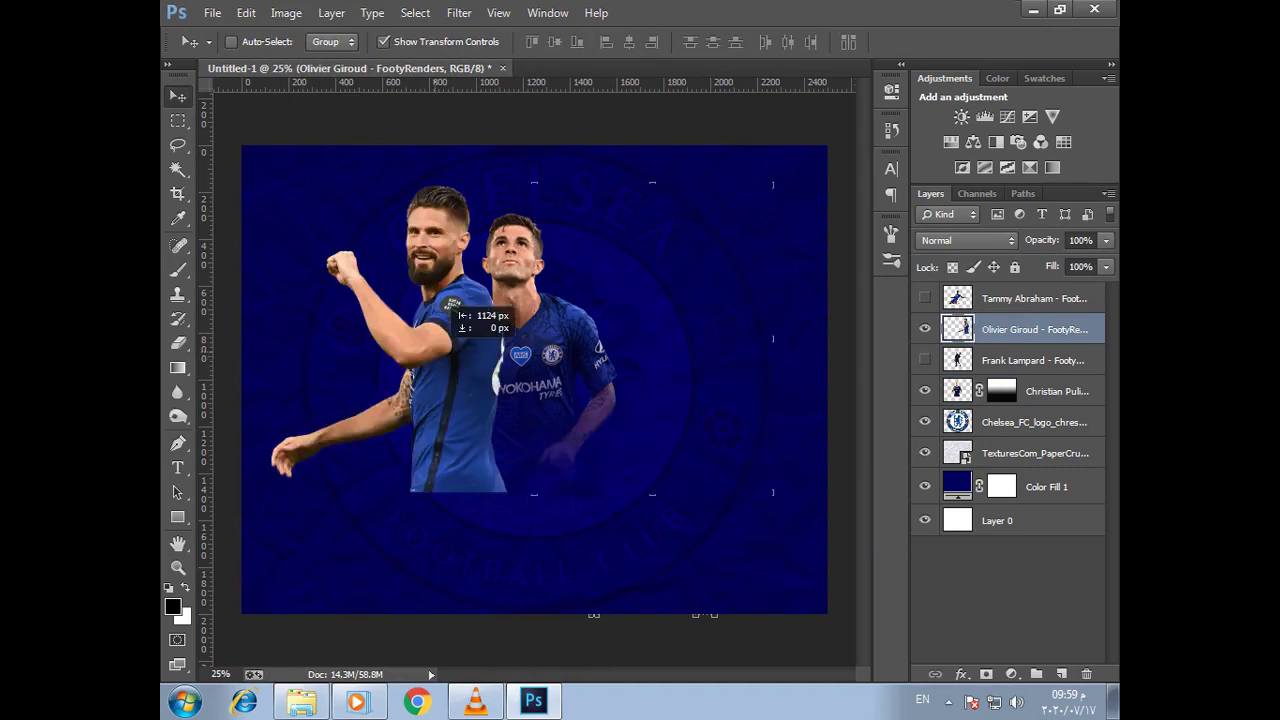
Give Giroud a gradient mask, replacing it with a copy of Pulisic's fade mask
click(986, 674)
key(g)
drag(400, 480, 400, 370)
drag(1000, 340, 1001, 391)
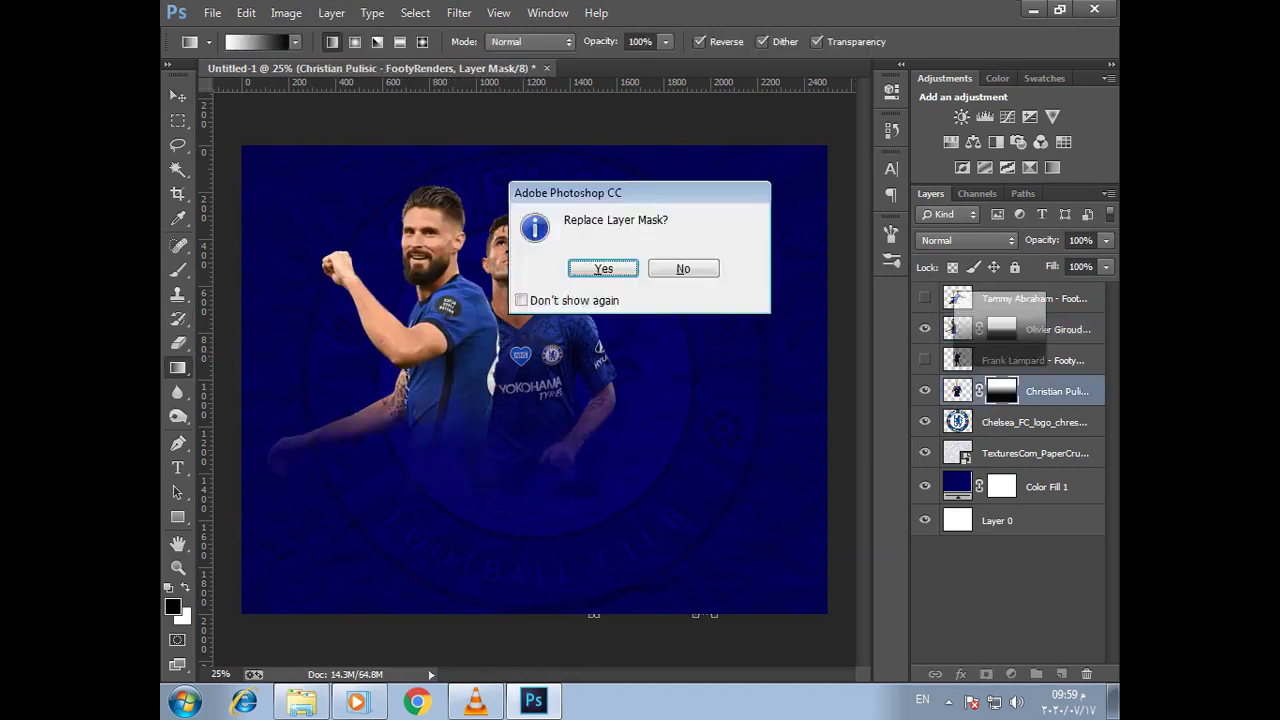
click(608, 266)
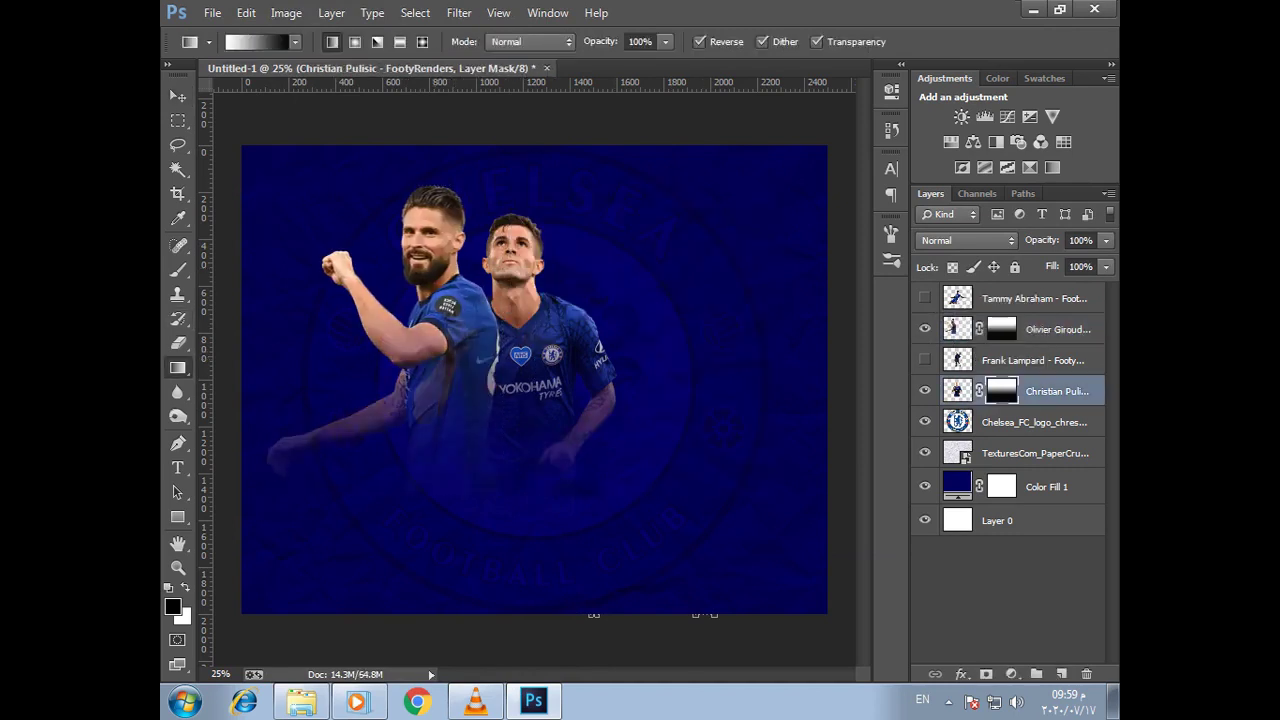
Lower Giroud's unlinked fade, place him behind Pulisic, and show Abraham with his fade shifted down
click(1001, 329)
click(979, 329)
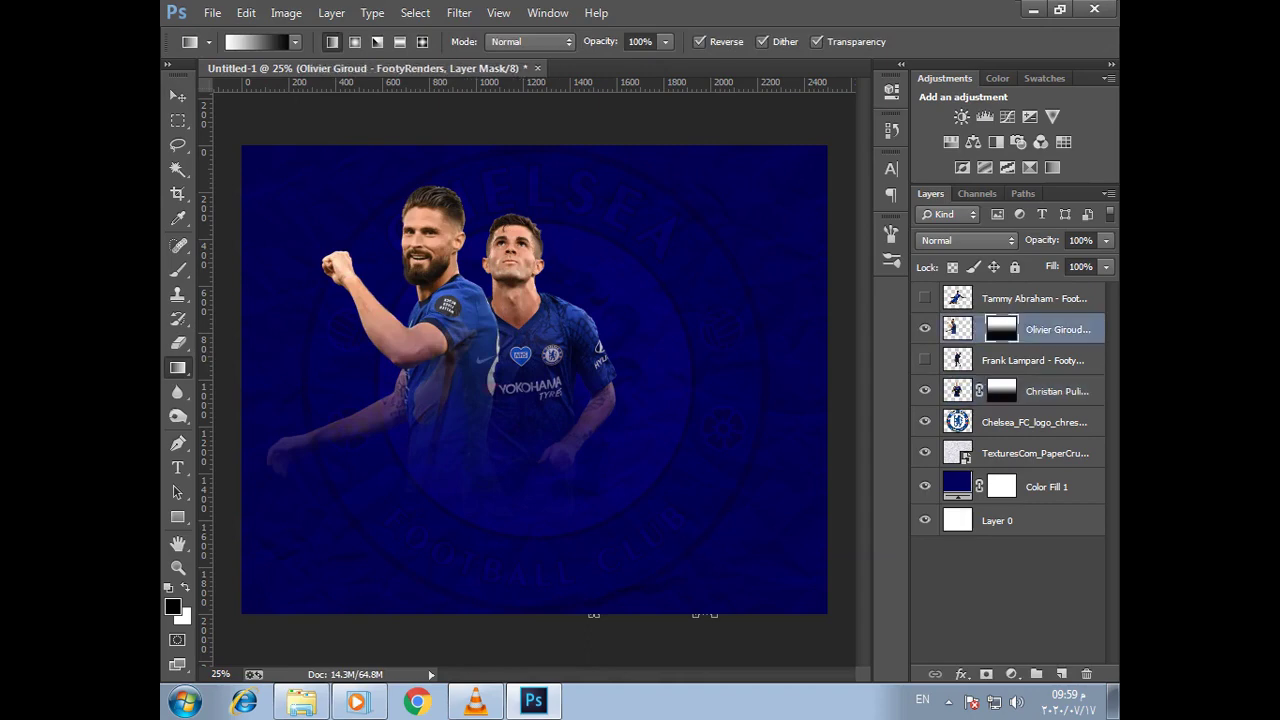
key(v)
mouse_move(505, 242)
mouse_down()
mouse_move(505, 296)
mouse_move(505, 256)
mouse_up()
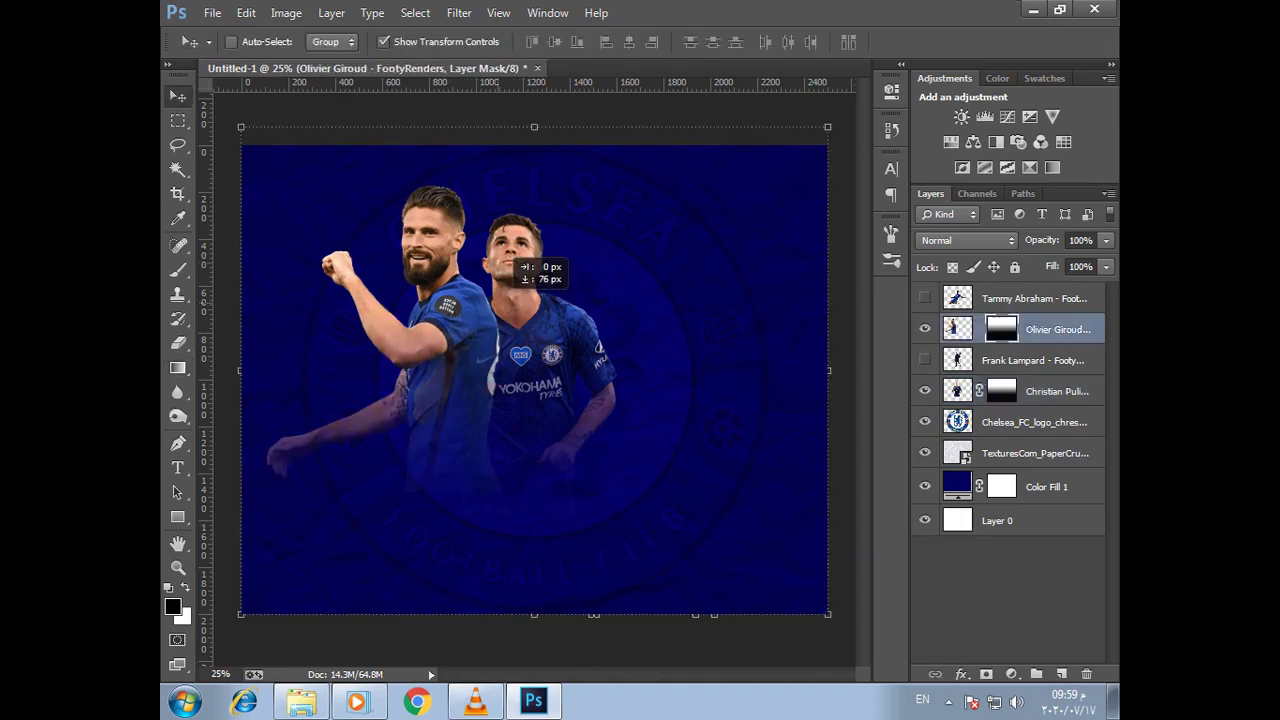
mouse_move(1040, 329)
mouse_down()
mouse_move(1040, 405)
mouse_move(1001, 298)
mouse_move(1040, 405)
mouse_up()
click(1030, 298)
click(924, 298)
mouse_move(672, 308)
mouse_down()
mouse_move(672, 352)
mouse_move(685, 310)
mouse_move(690, 329)
mouse_up()
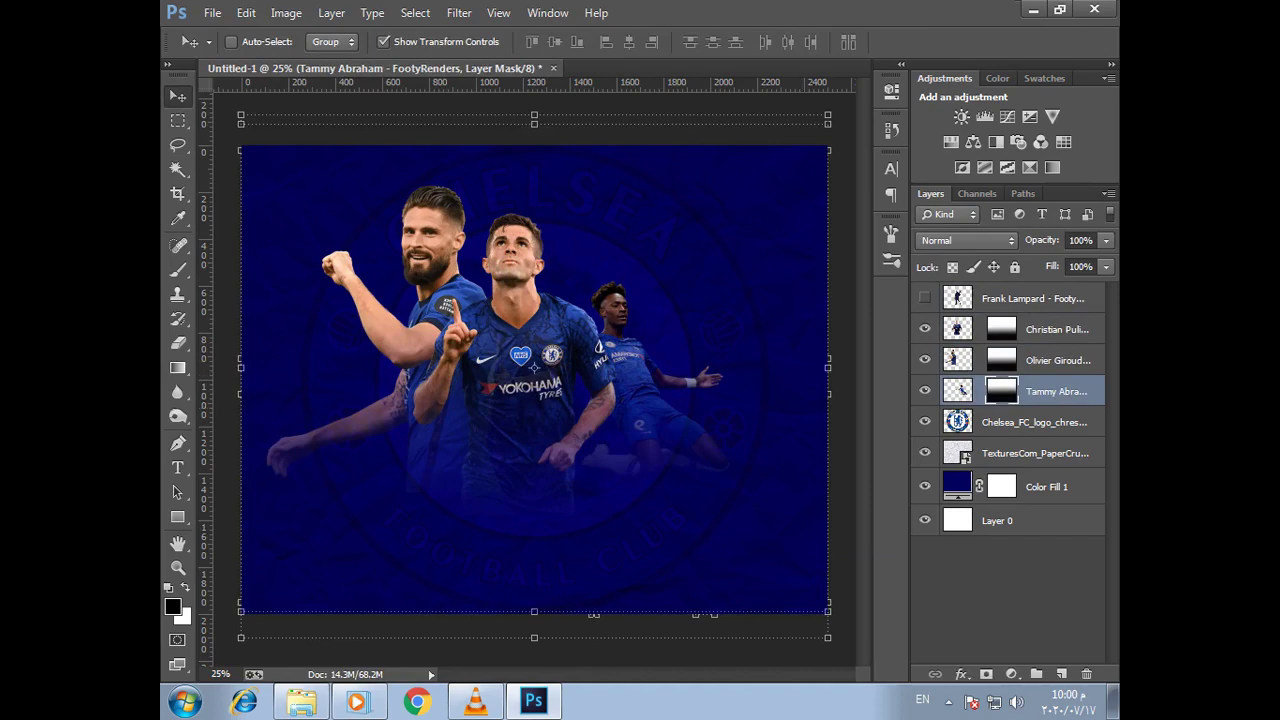
Show Lampard, enlarge him, and move him up behind the players
click(924, 298)
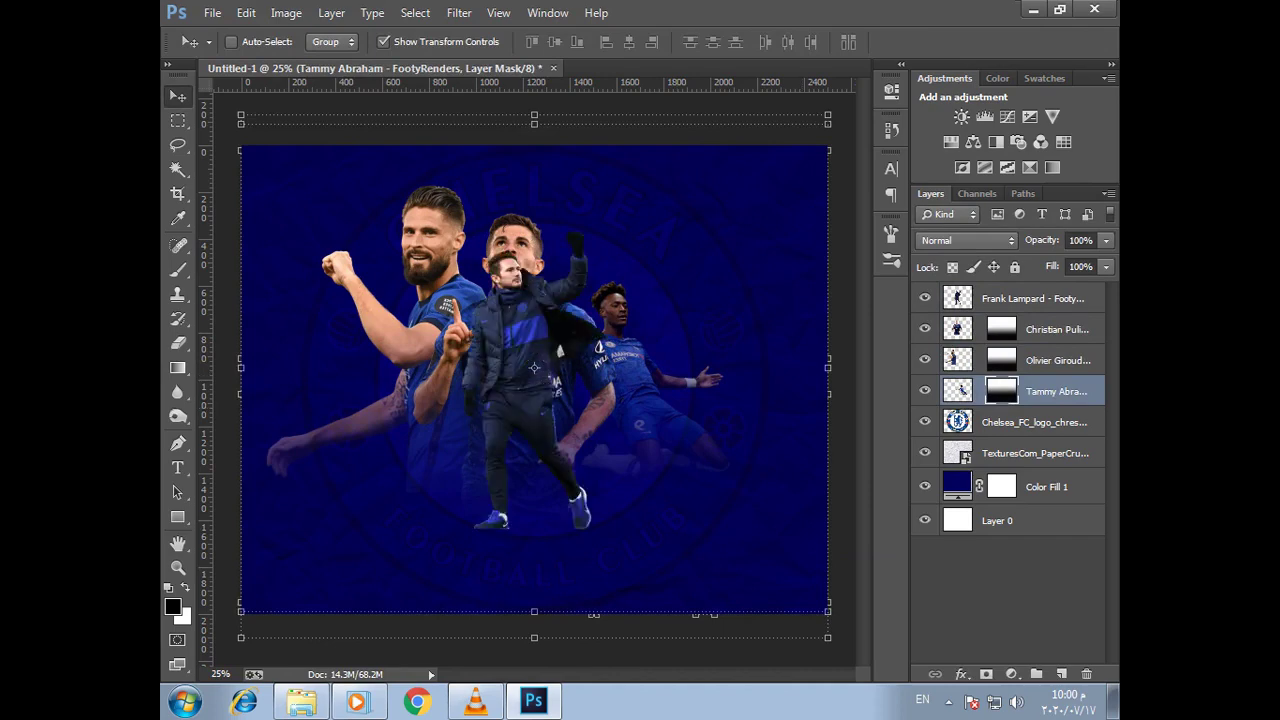
click(1030, 298)
mouse_move(607, 229)
mouse_down()
mouse_move(672, 94)
mouse_move(634, 200)
mouse_up()
key(Return)
Select the three player layers and relink each player's mask to its image
click(1057, 329)
shift+click(1057, 391)
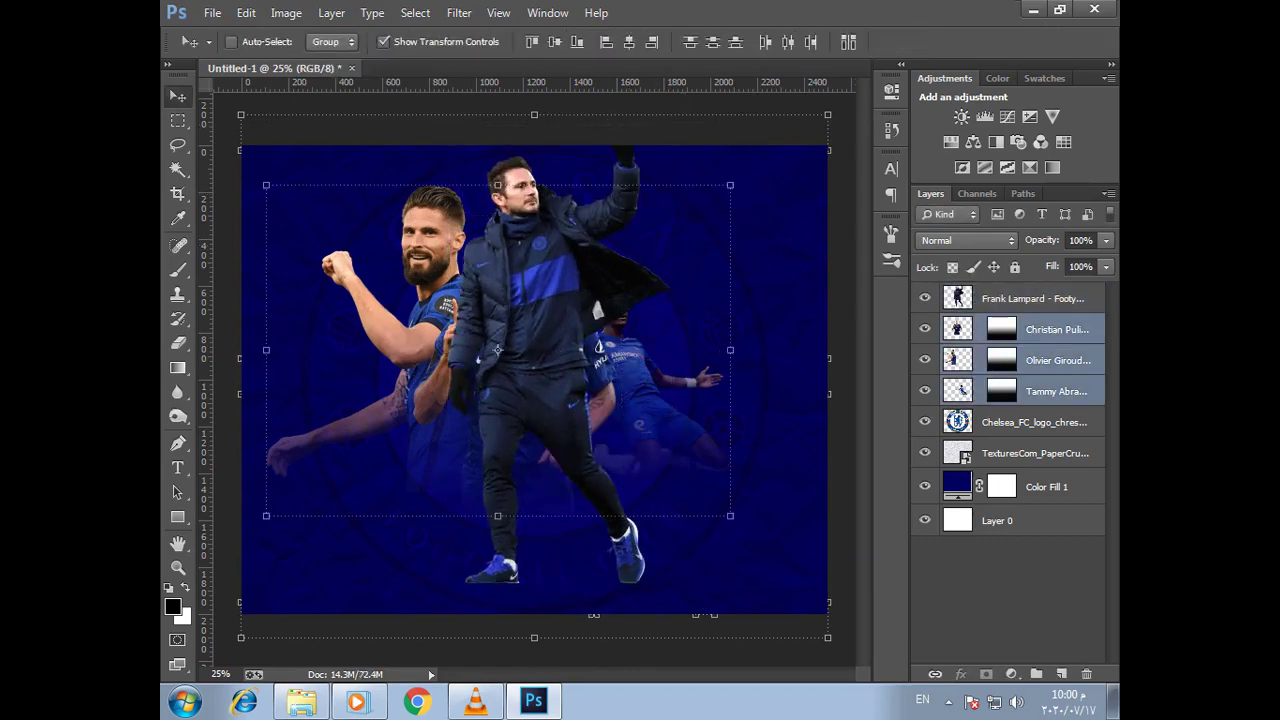
drag(497, 349, 497, 478)
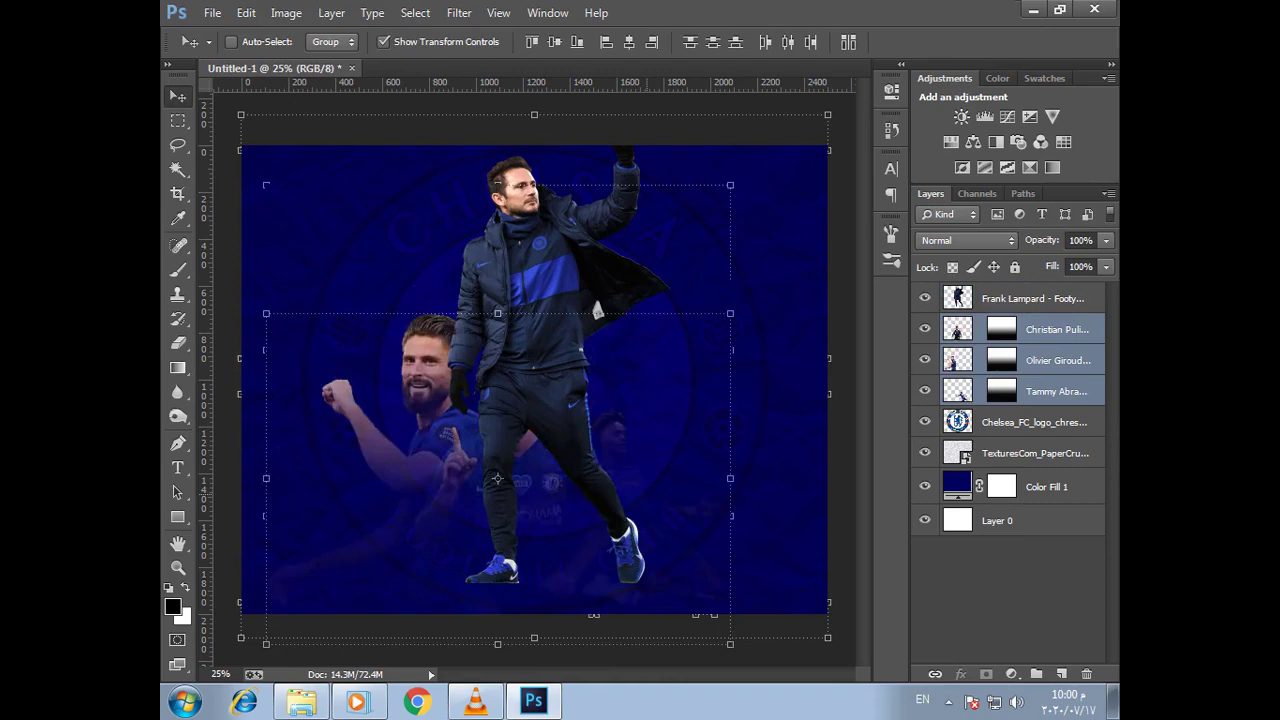
key(ctrl+z)
click(979, 360)
click(979, 391)
click(979, 329)
Lower the three players, bring them in front of Lampard, and shrink them to about 76%
drag(662, 330, 662, 417)
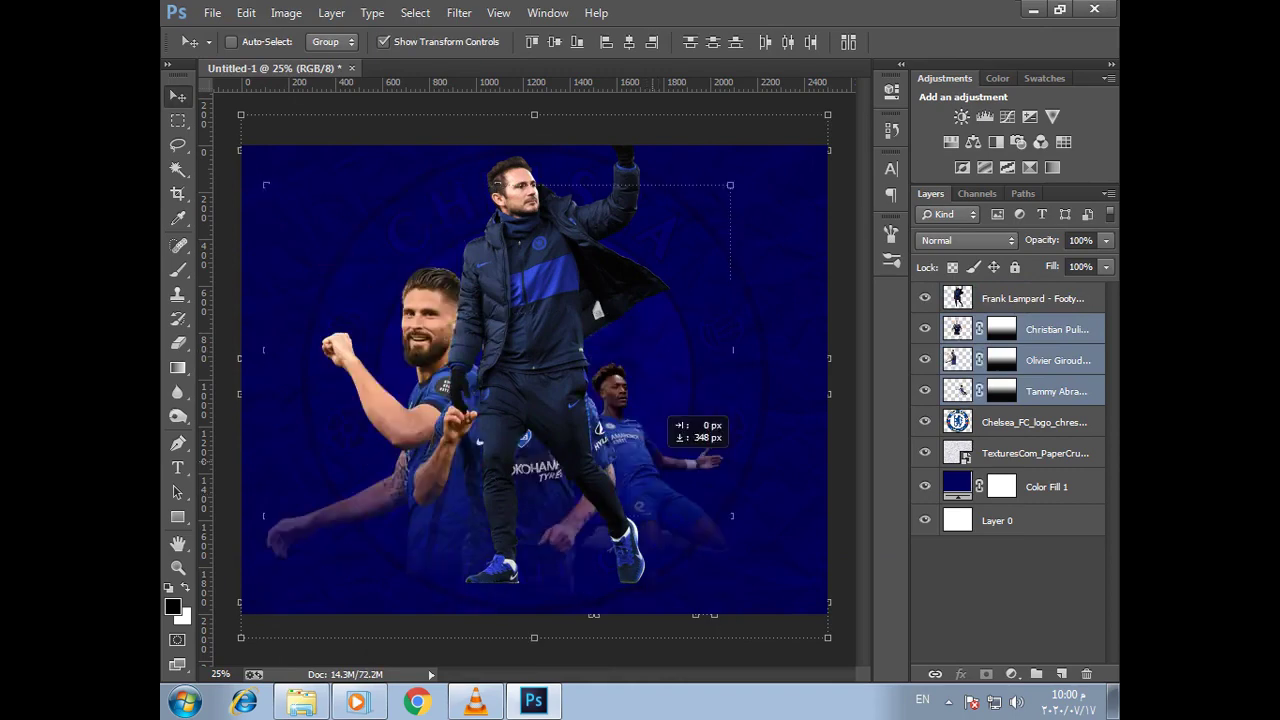
key(ctrl+bracketright)
key(ctrl+t)
mouse_move(785, 215)
mouse_down()
mouse_move(676, 292)
mouse_move(696, 285)
mouse_up()
key(Return)
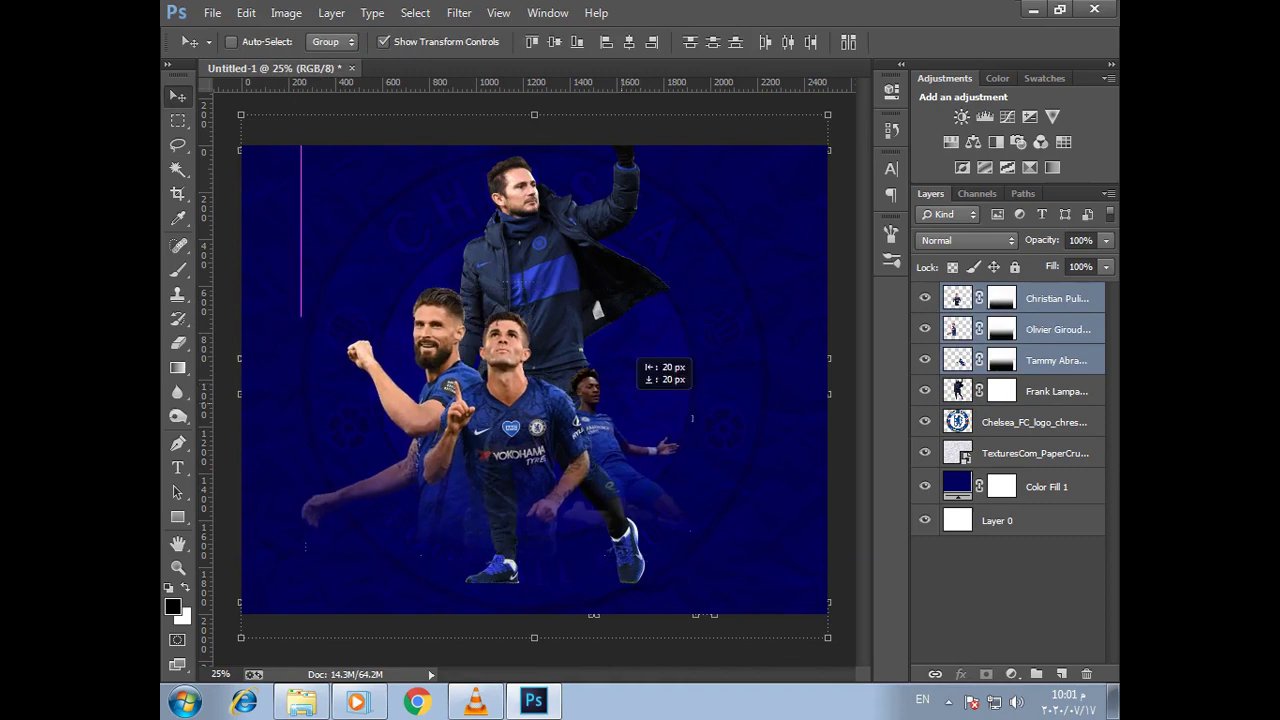
drag(641, 355, 651, 365)
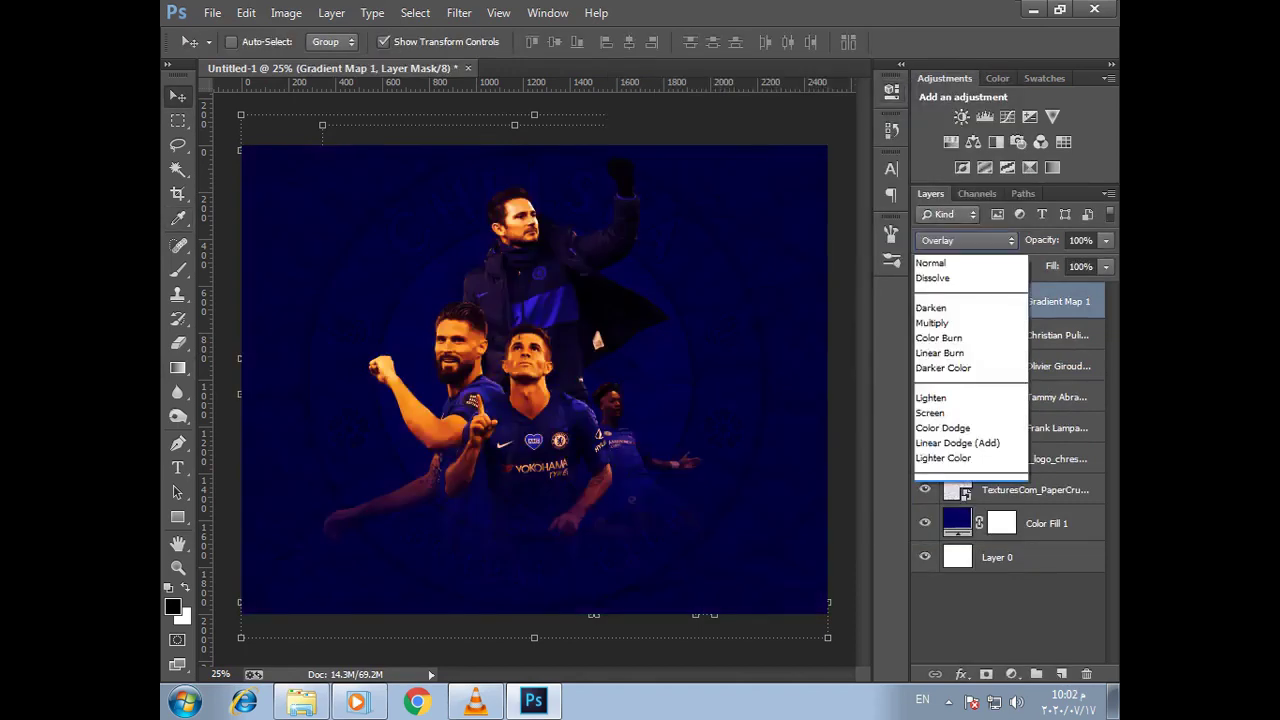
Blend the Gradient Map as Lighten and lower its fill to 66%
click(967, 240)
click(940, 506)
click(967, 240)
click(940, 160)
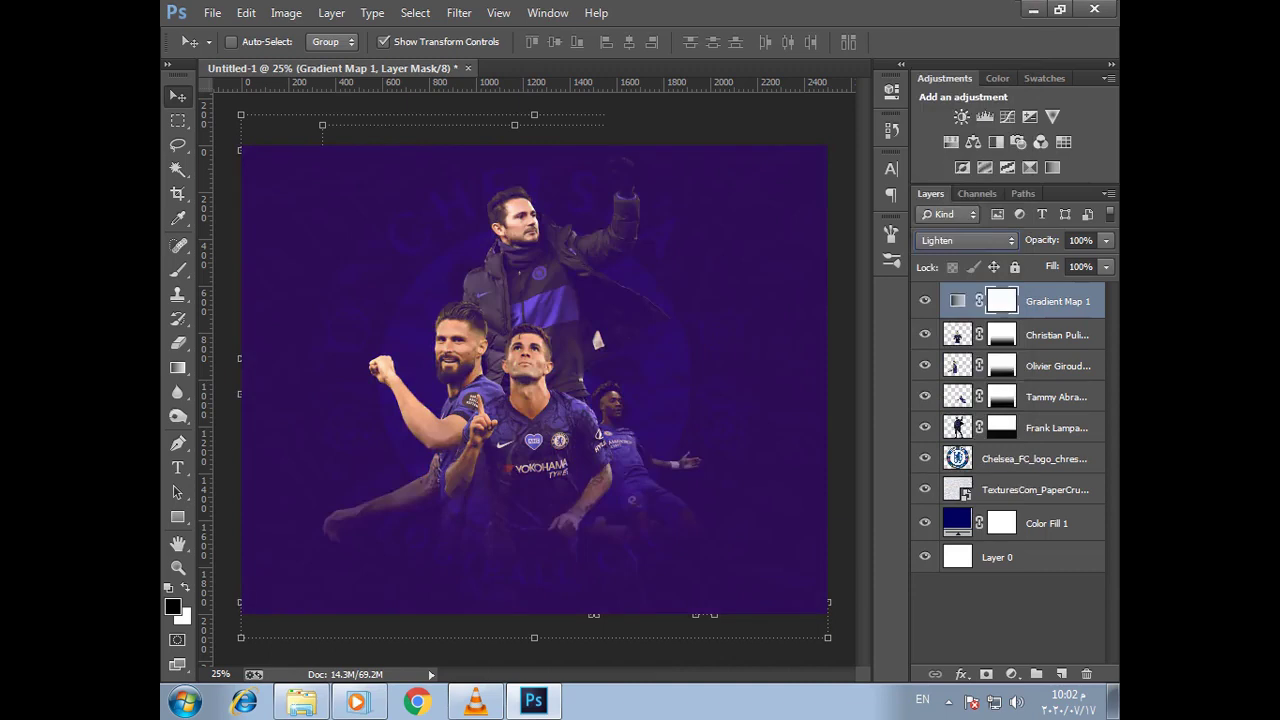
drag(1052, 266, 1030, 266)
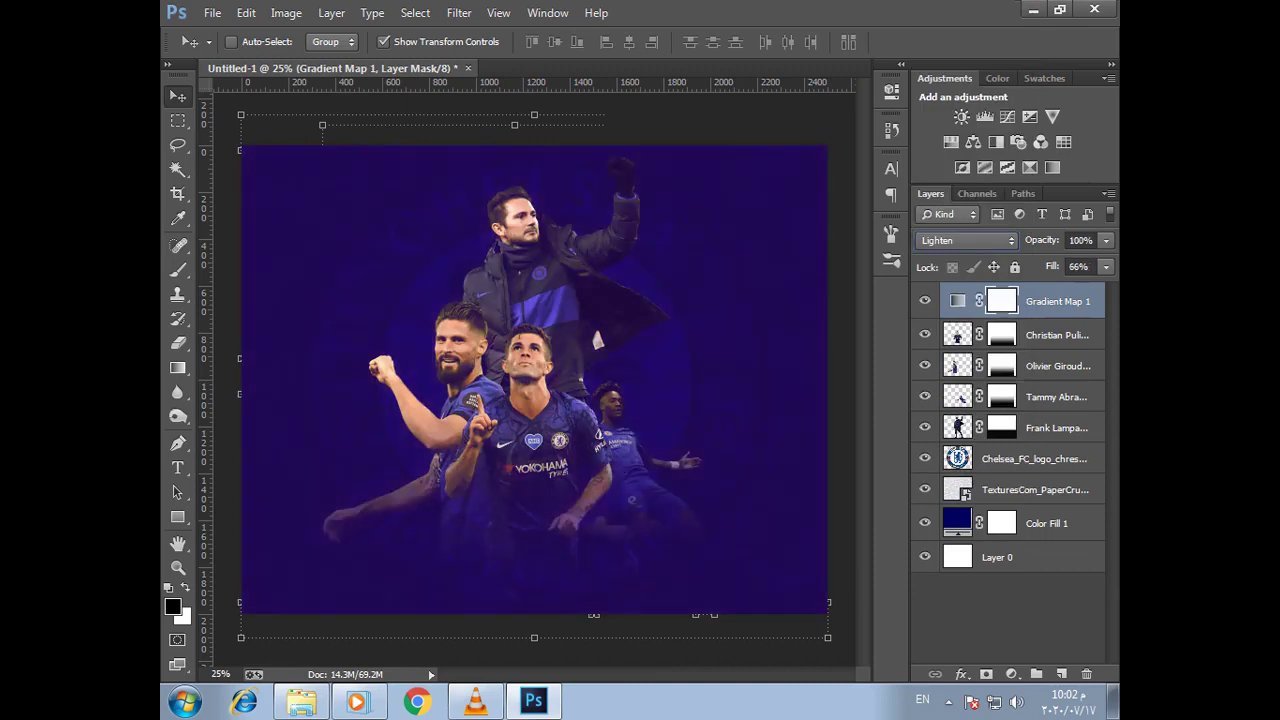
Check the navy fill colour unchanged, hide the white Layer 0, and select the crest layer
double_click(957, 521)
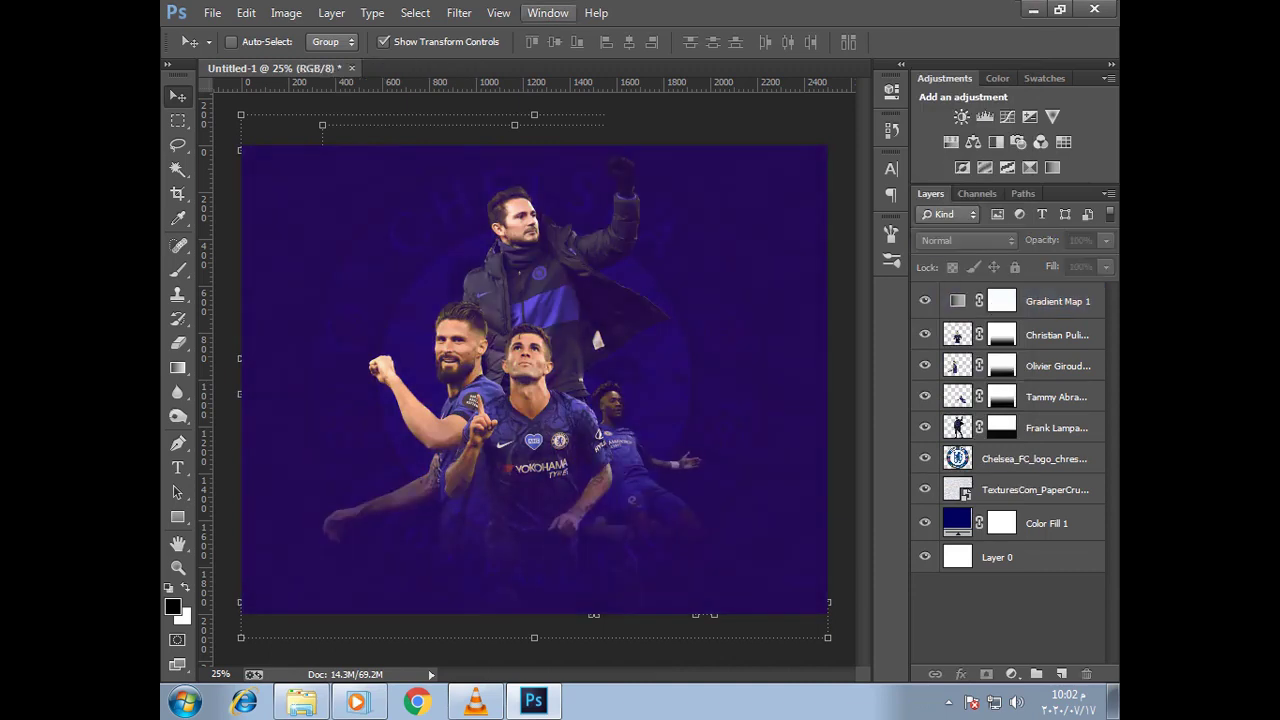
key(Return)
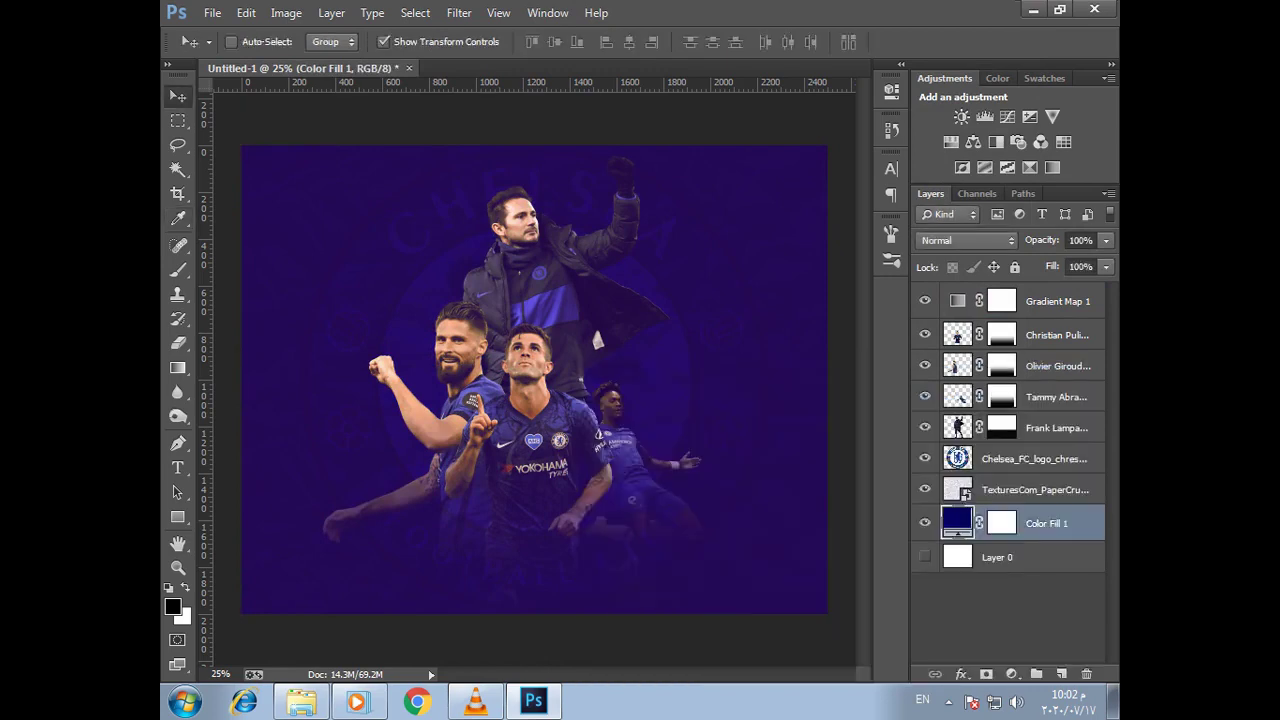
click(1034, 458)
click(1078, 266)
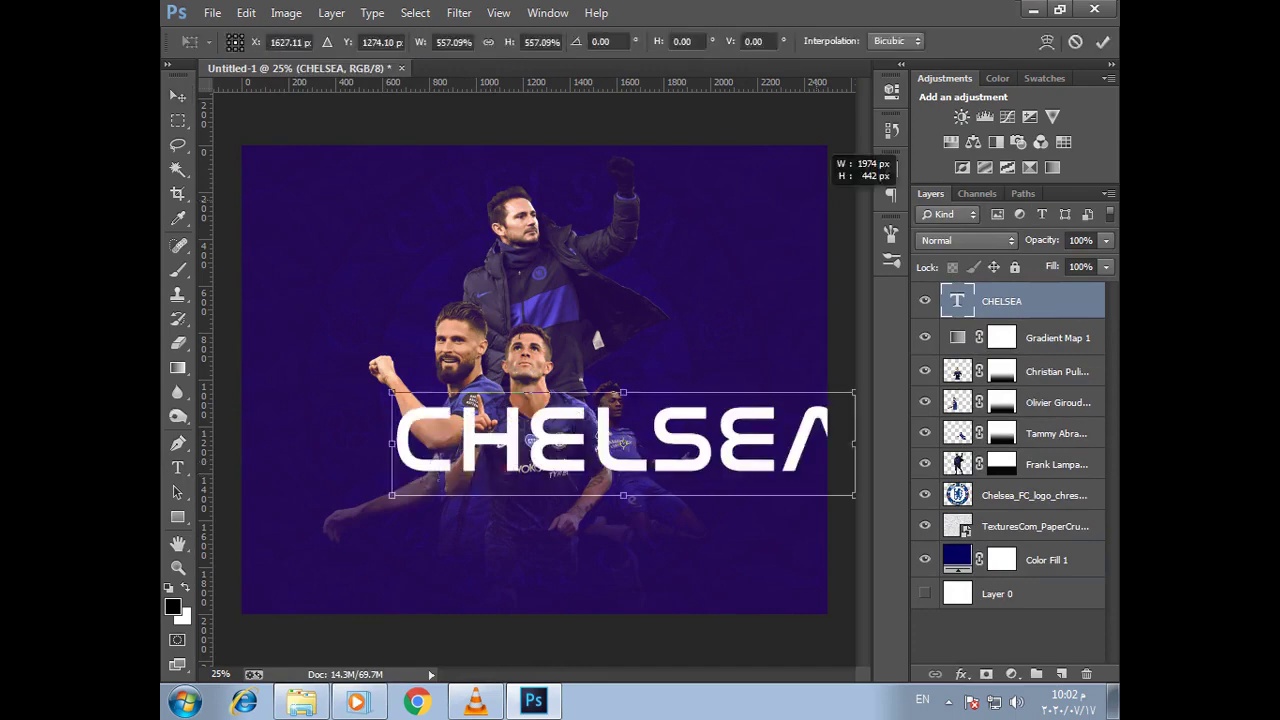
Nudge the CHELSEA title sideways, then group the four player layers into Group 1
drag(685, 410, 612, 410)
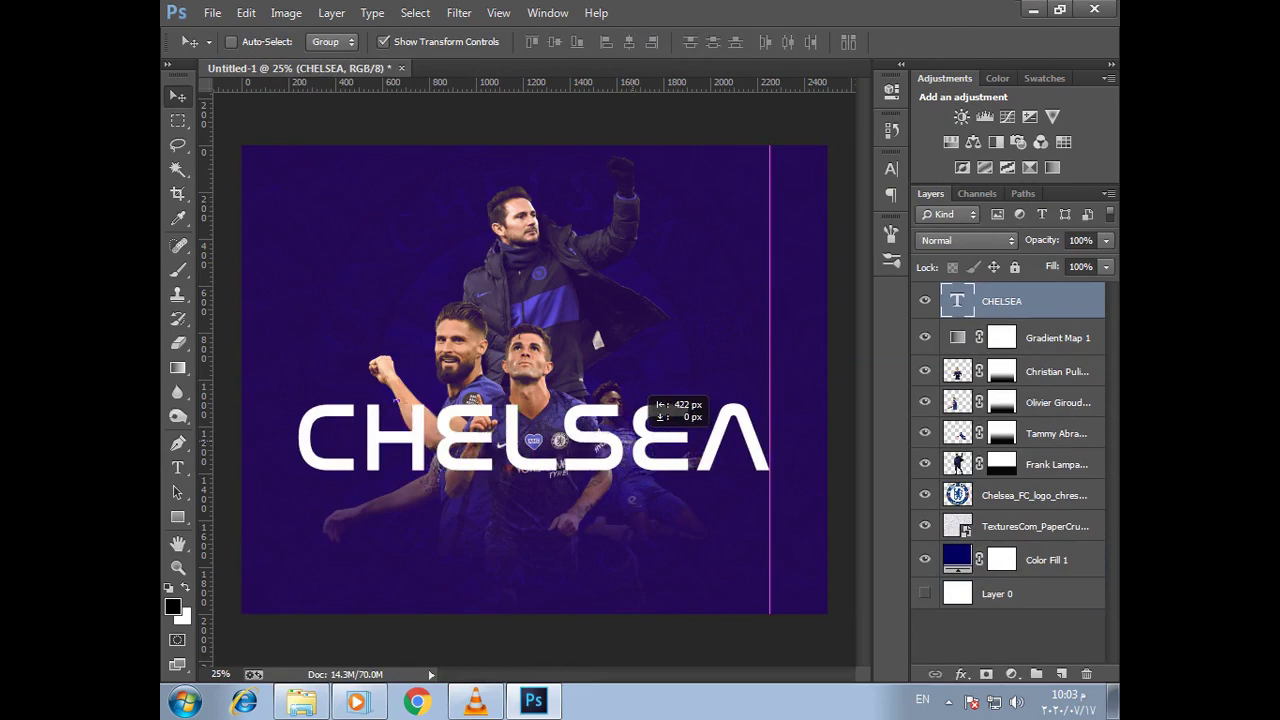
drag(612, 410, 650, 410)
click(1056, 464)
click(1056, 371)
shift+click(1056, 464)
key(ctrl+g)
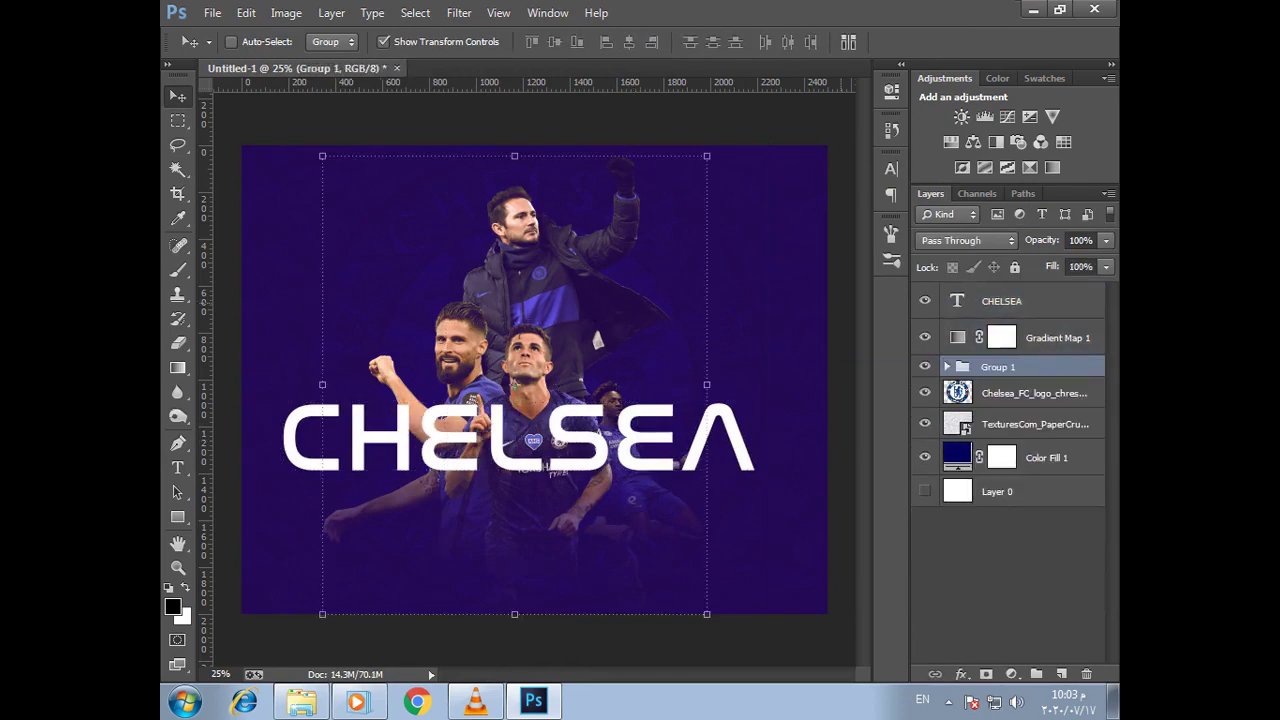
Align the player group's centres with the CHELSEA title, then with the crest logo
click(1001, 300)
ctrl+click(997, 367)
click(629, 41)
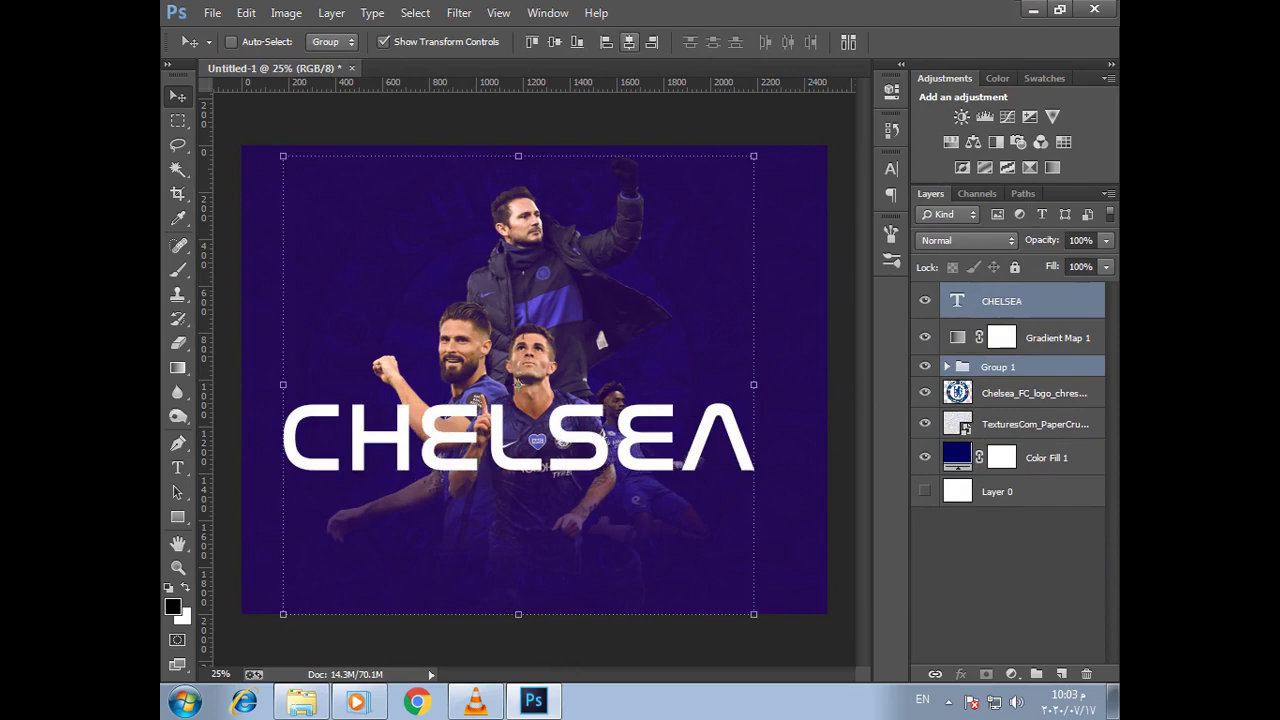
click(554, 42)
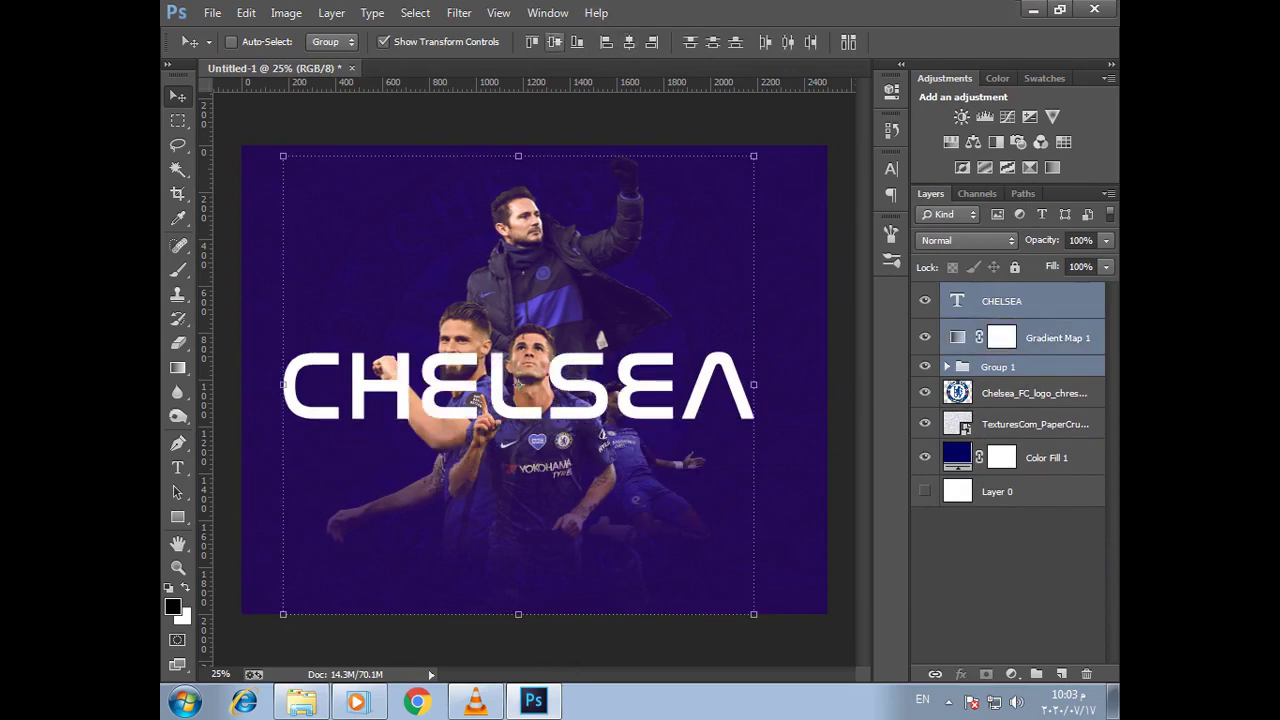
click(998, 367)
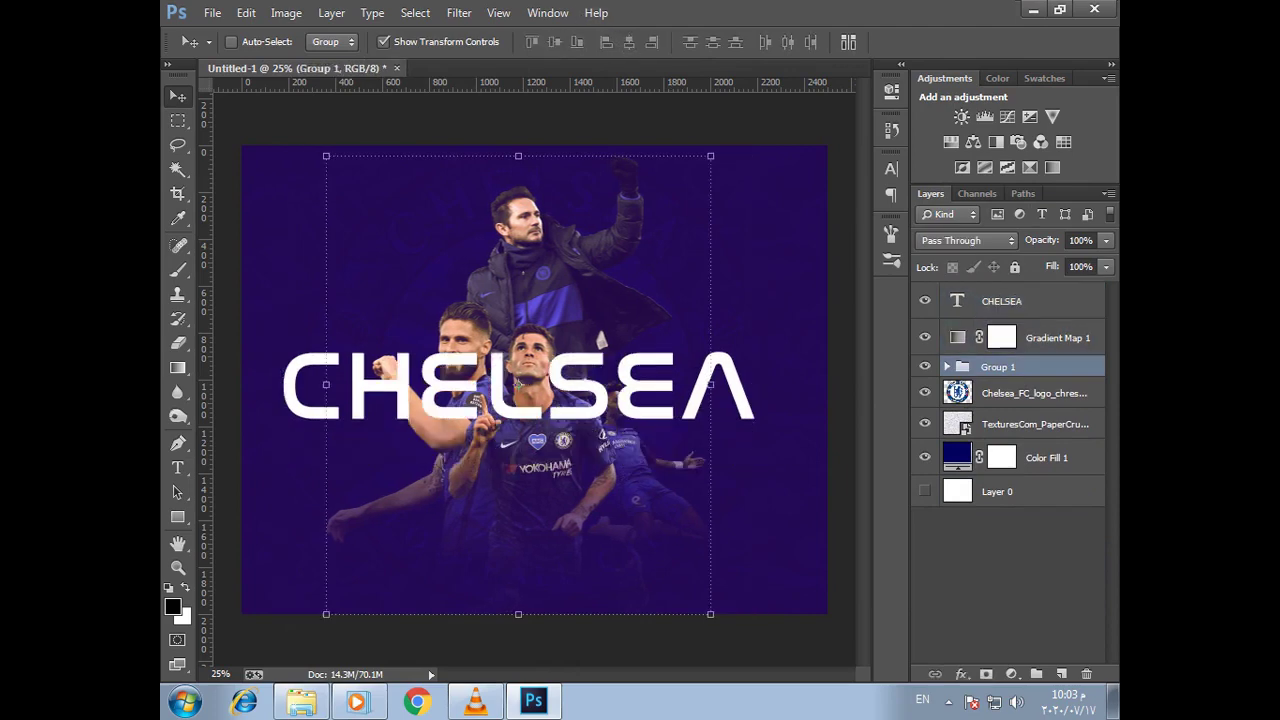
ctrl+click(1034, 393)
click(629, 42)
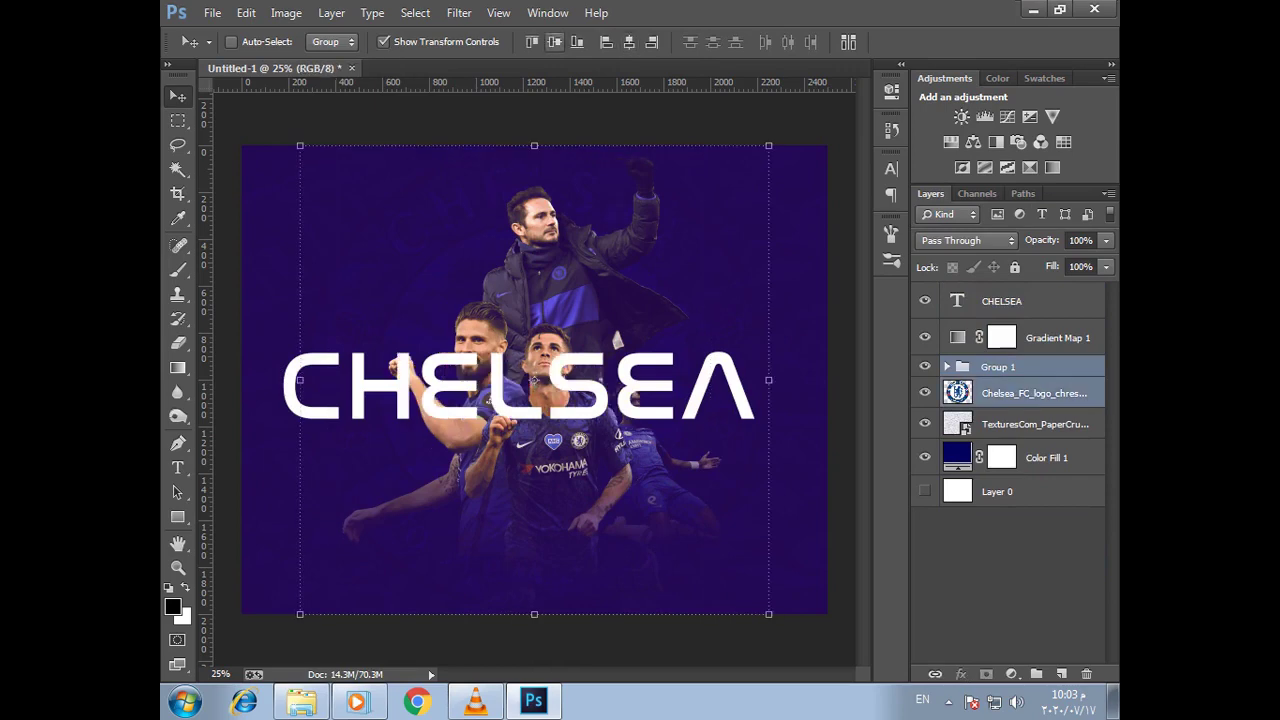
click(554, 42)
key(ctrl+alt+shift+a)
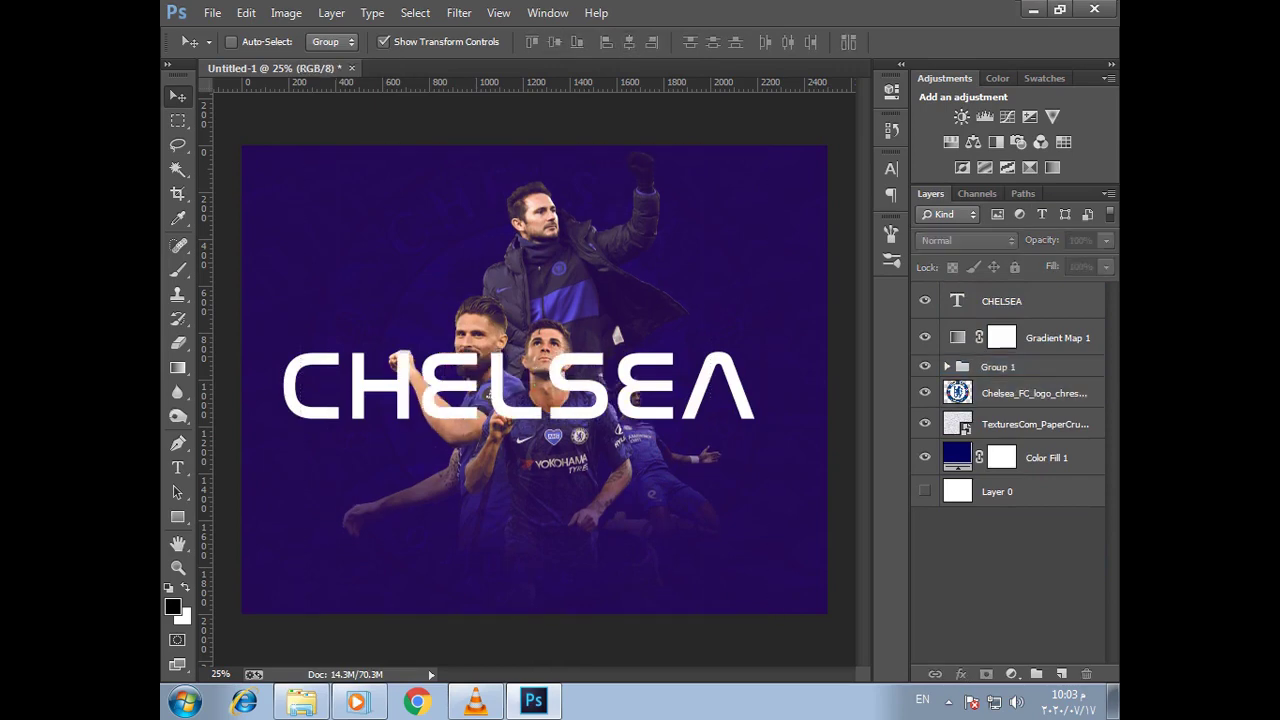
Align CHELSEA and the player group on vertical centres, undoing the horizontal alignment
click(1001, 301)
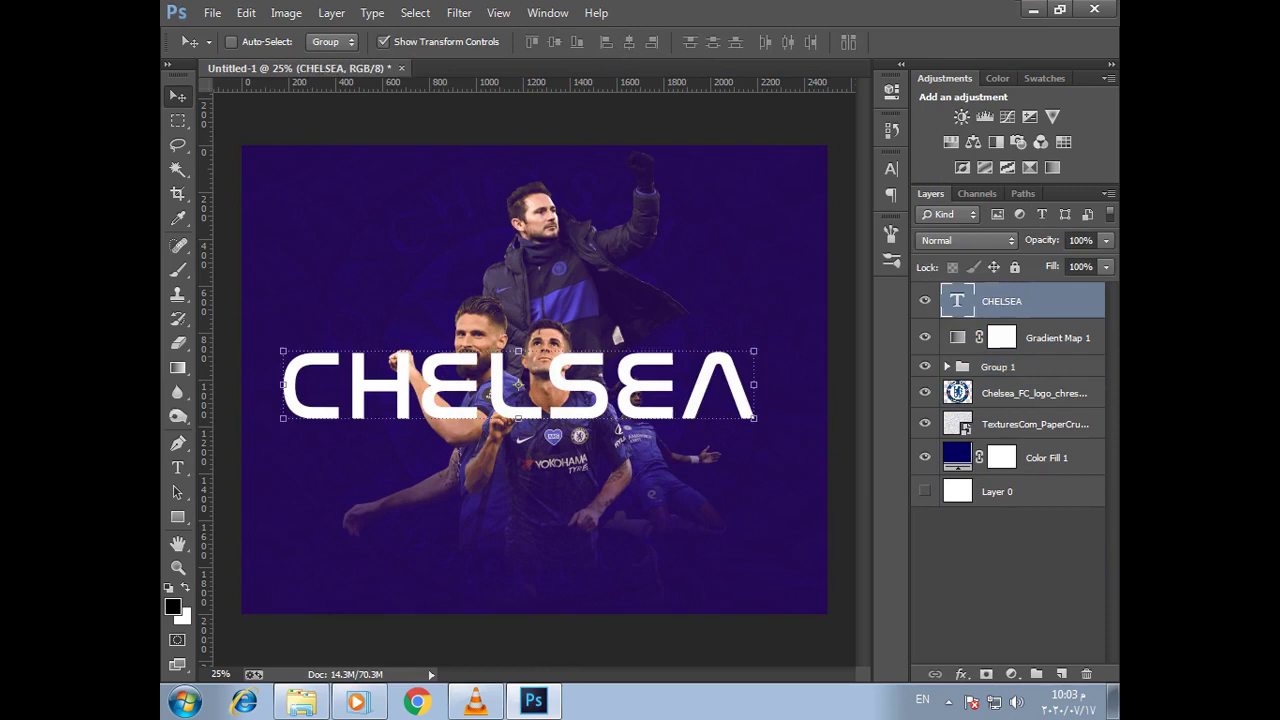
ctrl+click(998, 367)
click(629, 42)
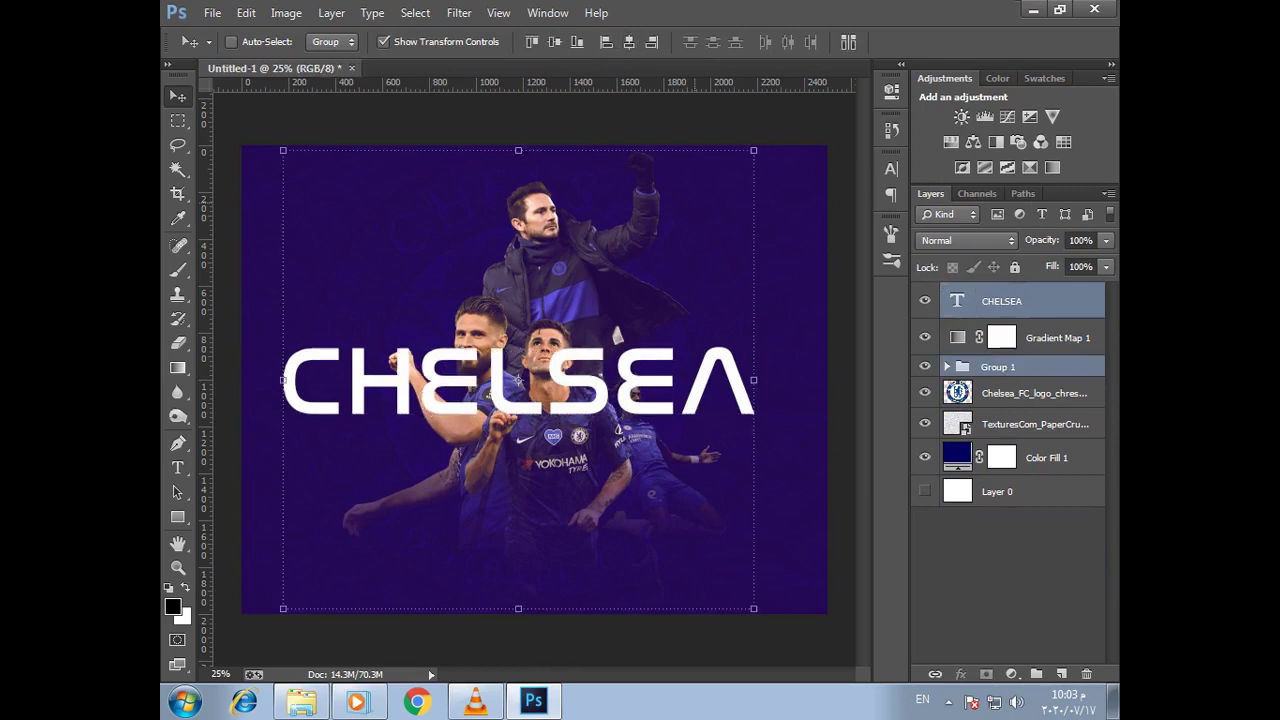
click(629, 42)
key(ctrl+z)
Nudge the CHELSEA title slightly right into its centred position
click(1001, 301)
drag(582, 336, 605, 336)
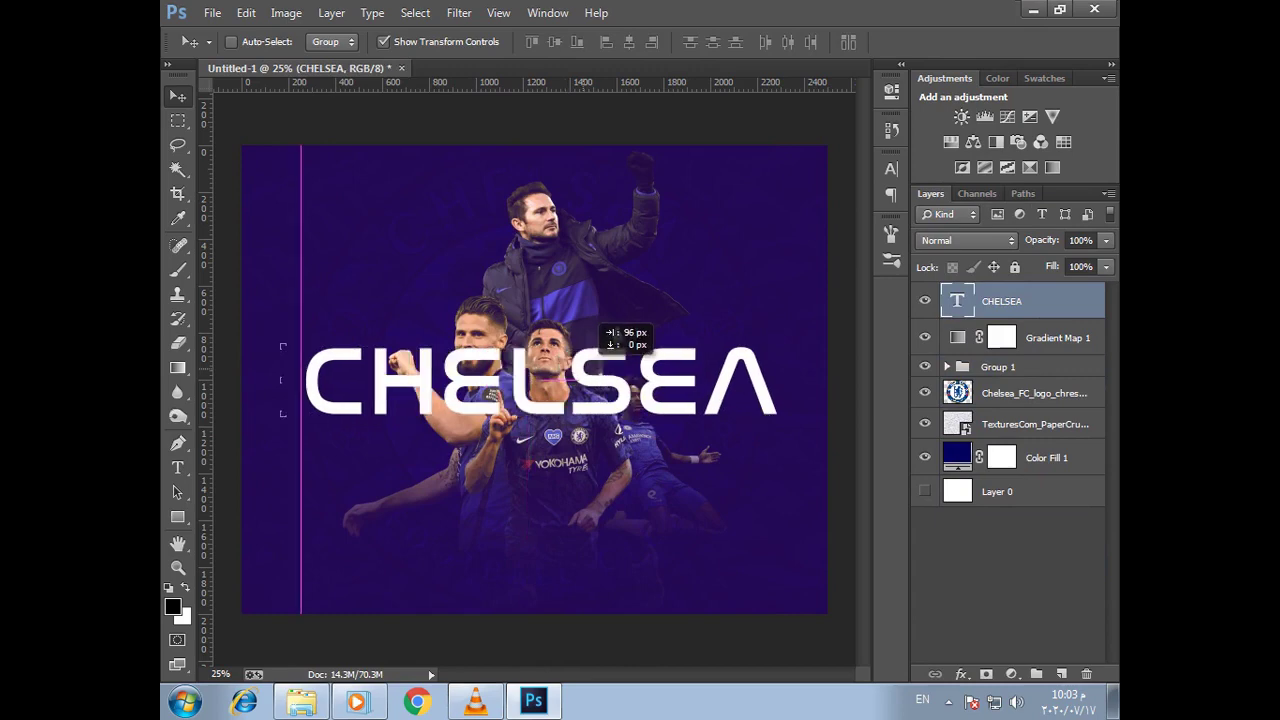
drag(605, 336, 617, 335)
key(ctrl+z)
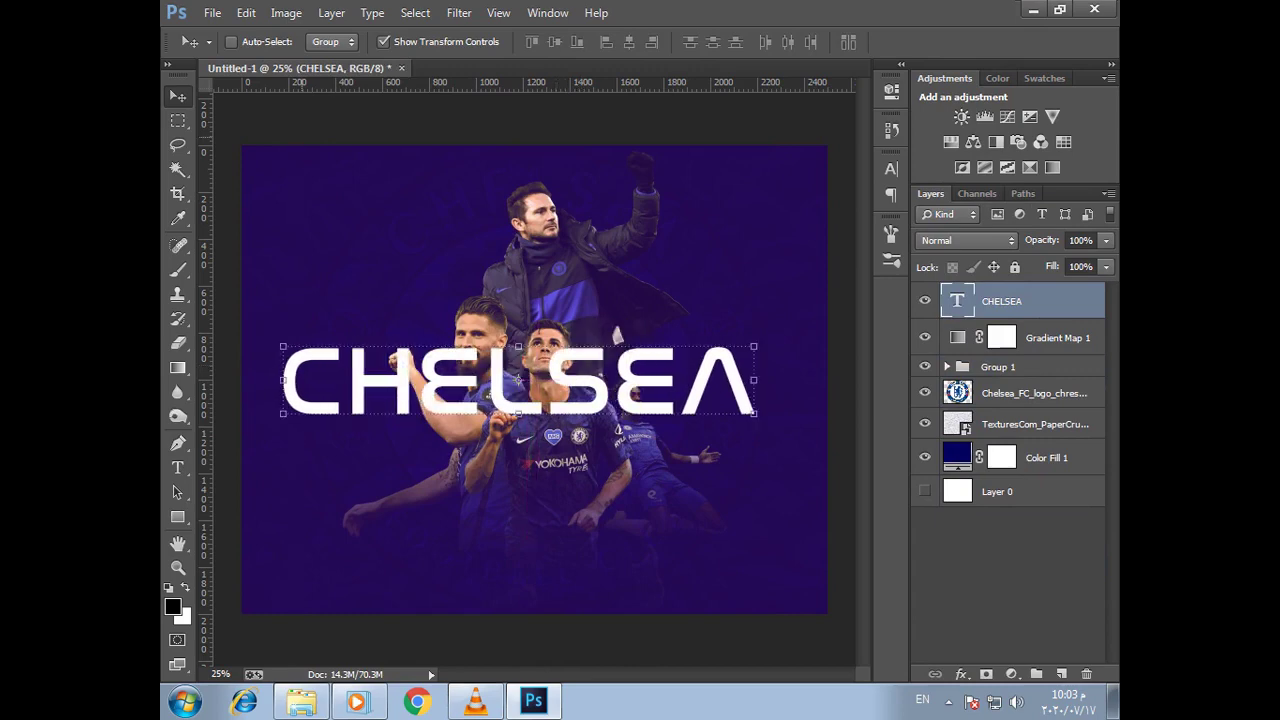
drag(600, 380, 615, 380)
click(997, 366)
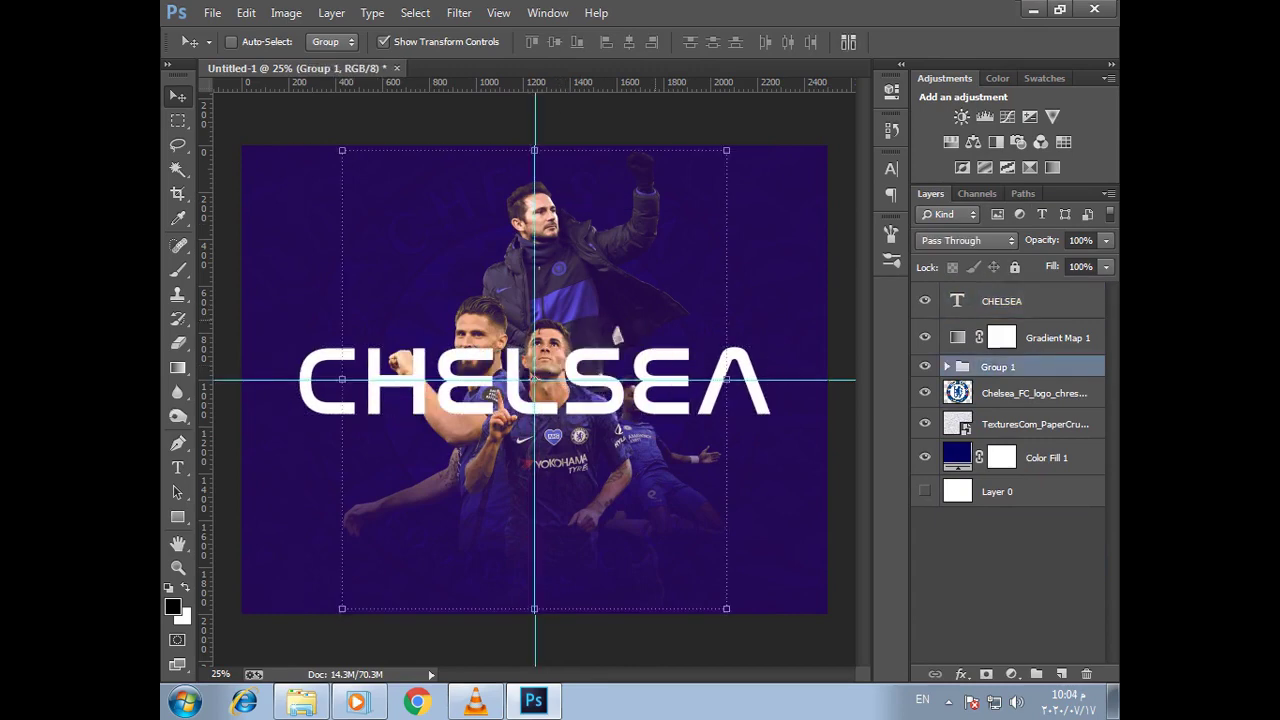
Move the player group down and drag CHELSEA to the poster's bottom edge
drag(668, 276, 668, 290)
click(1001, 301)
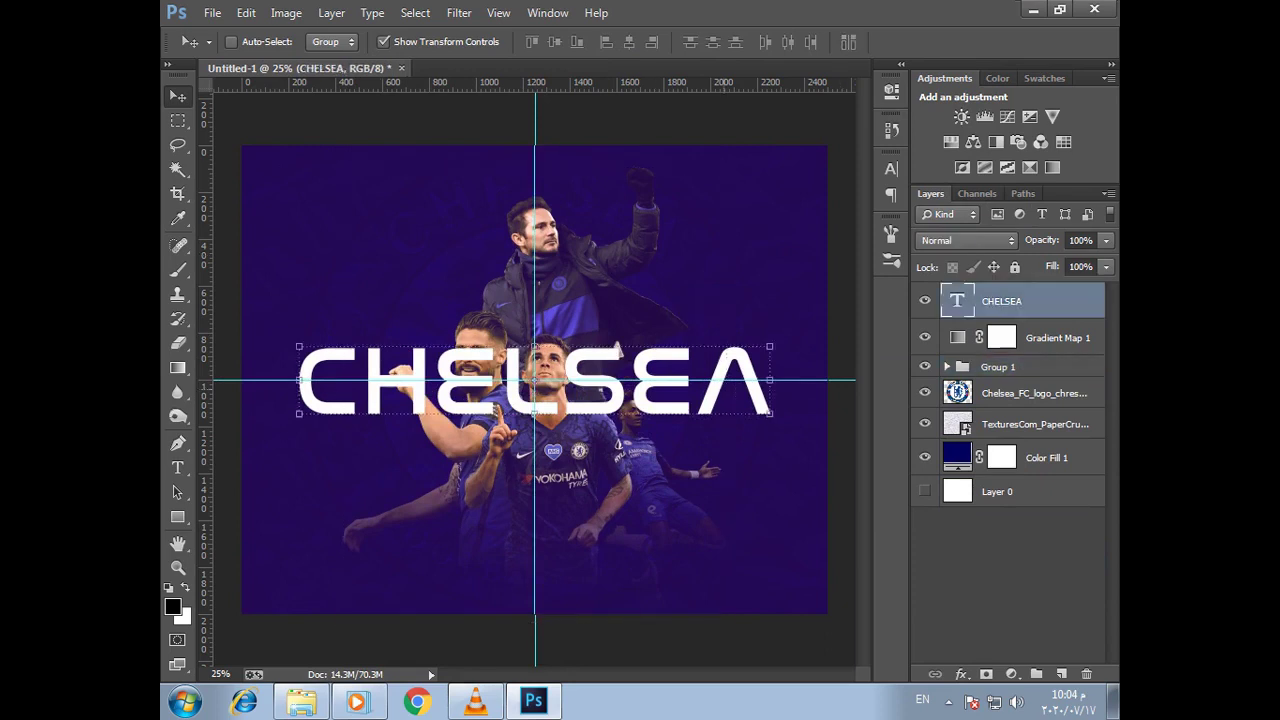
drag(670, 325, 676, 531)
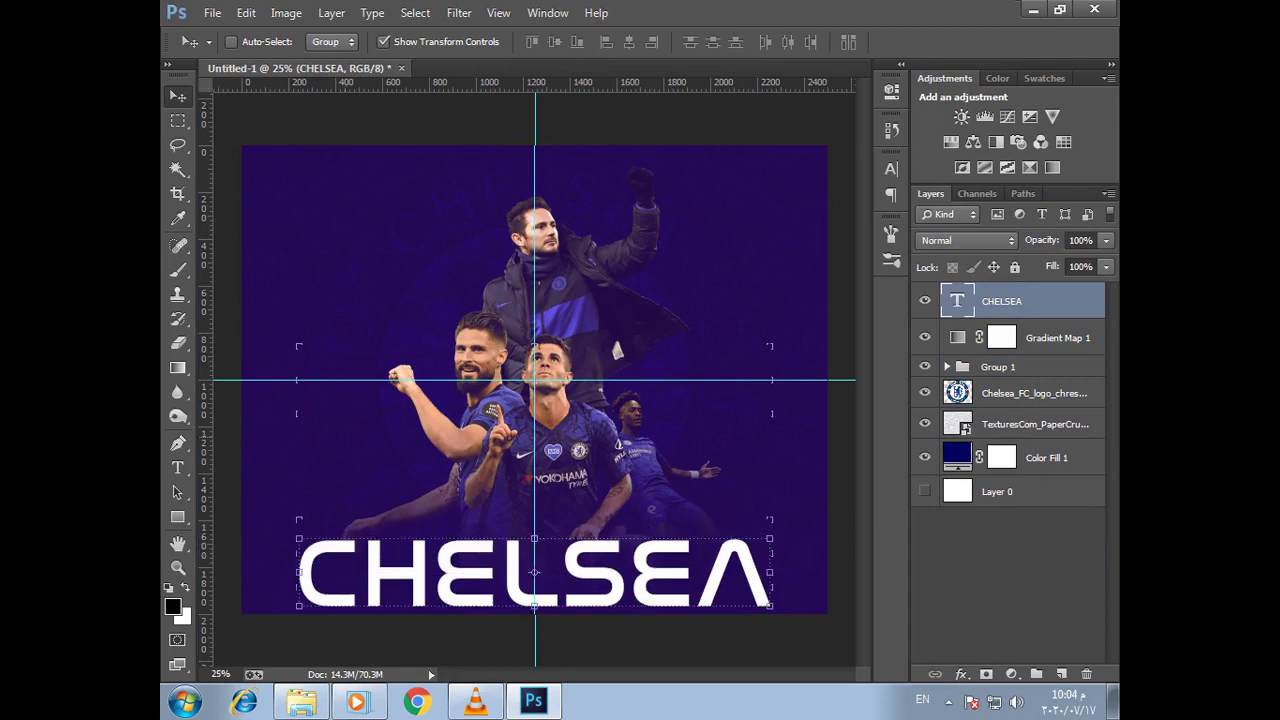
Try American Captain and MV Boli for the title, then keep Nasalization
double_click(957, 301)
click(360, 42)
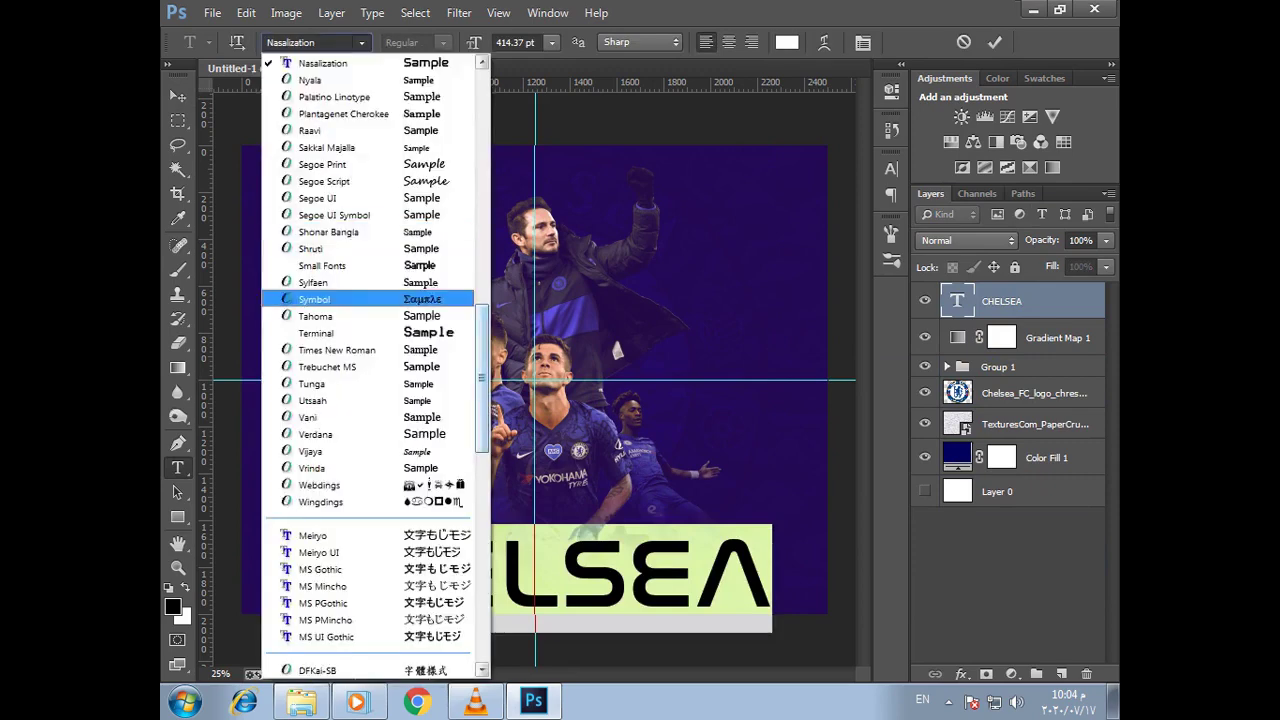
scroll(360, 299, up, 10)
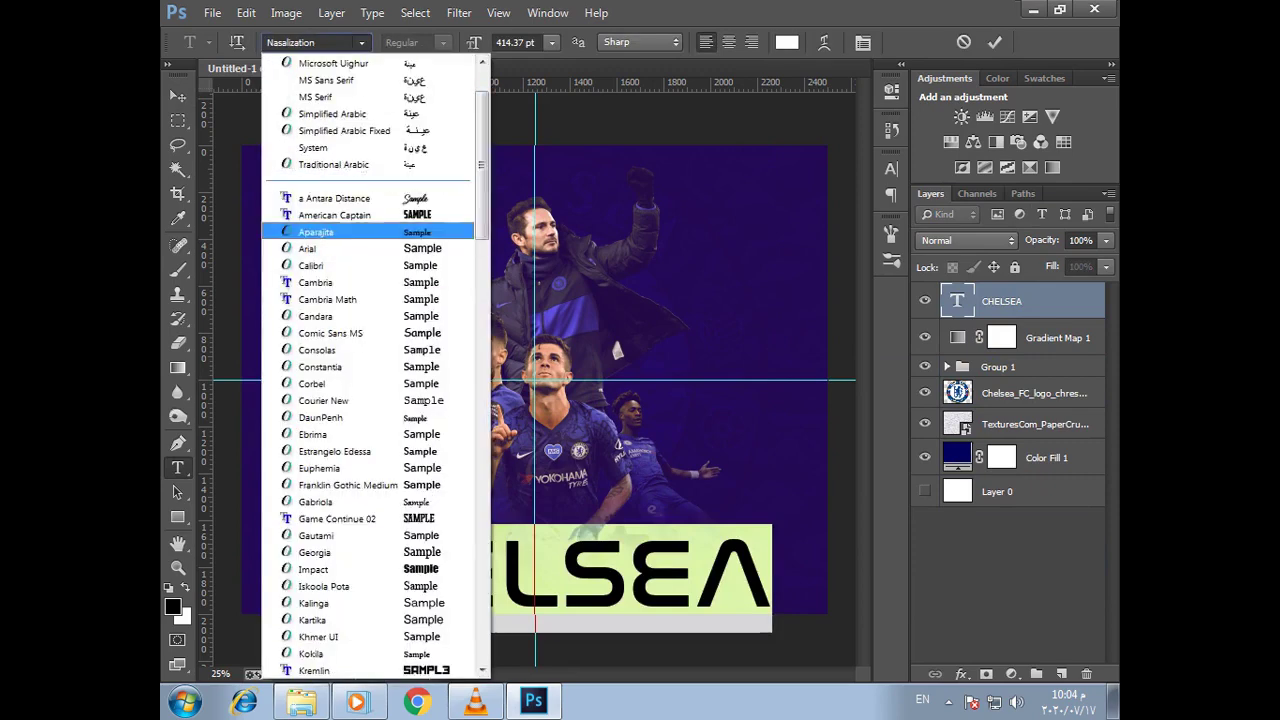
click(334, 215)
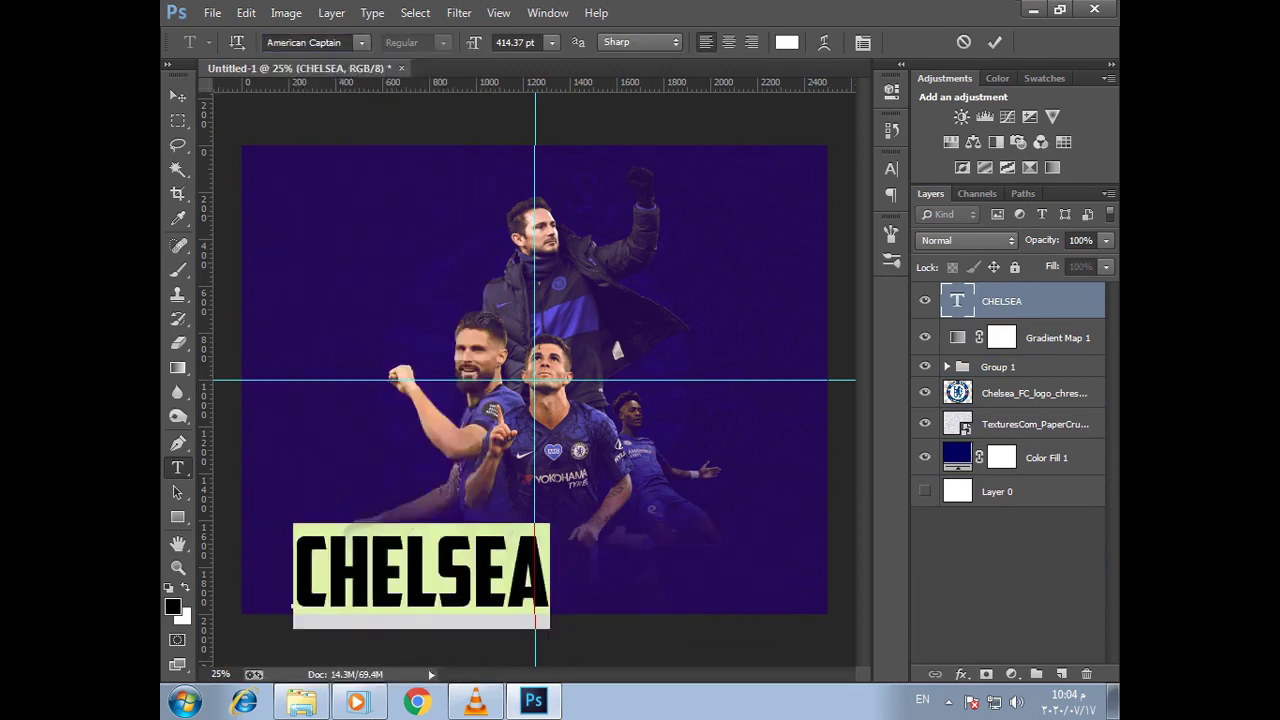
click(360, 42)
scroll(370, 300, down, 3)
scroll(370, 300, down, 8)
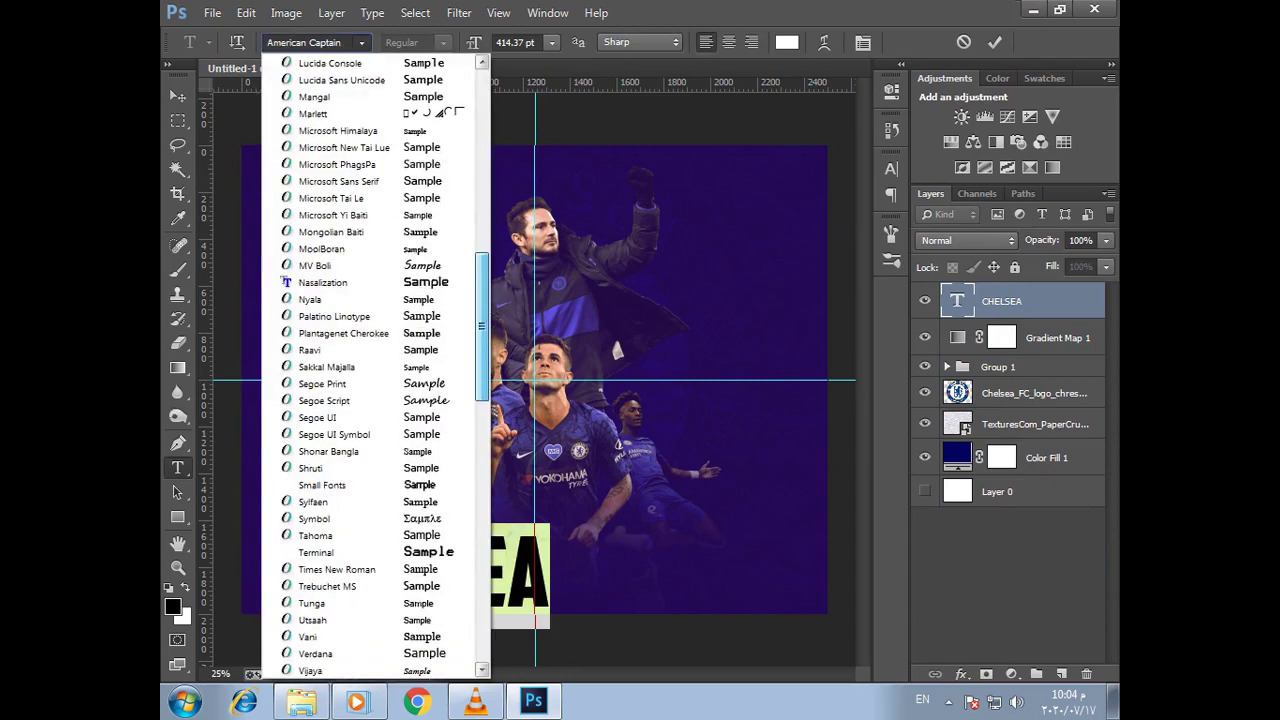
click(315, 265)
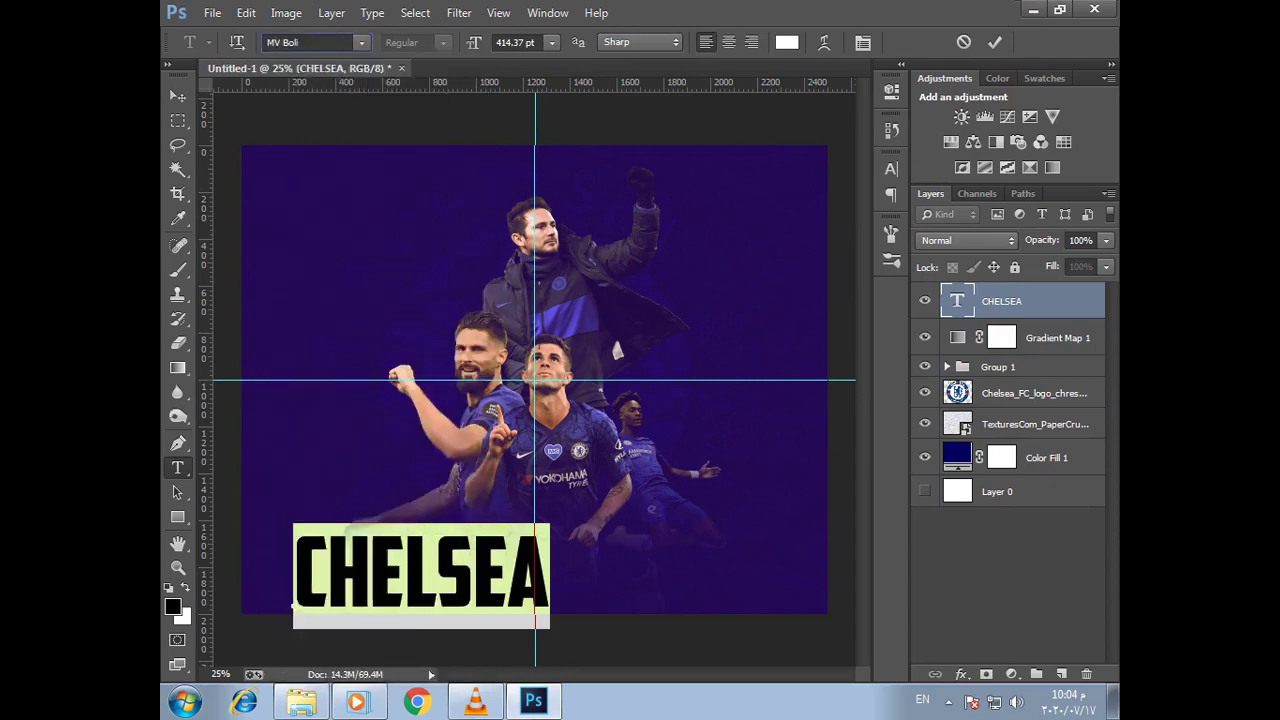
click(360, 42)
click(322, 80)
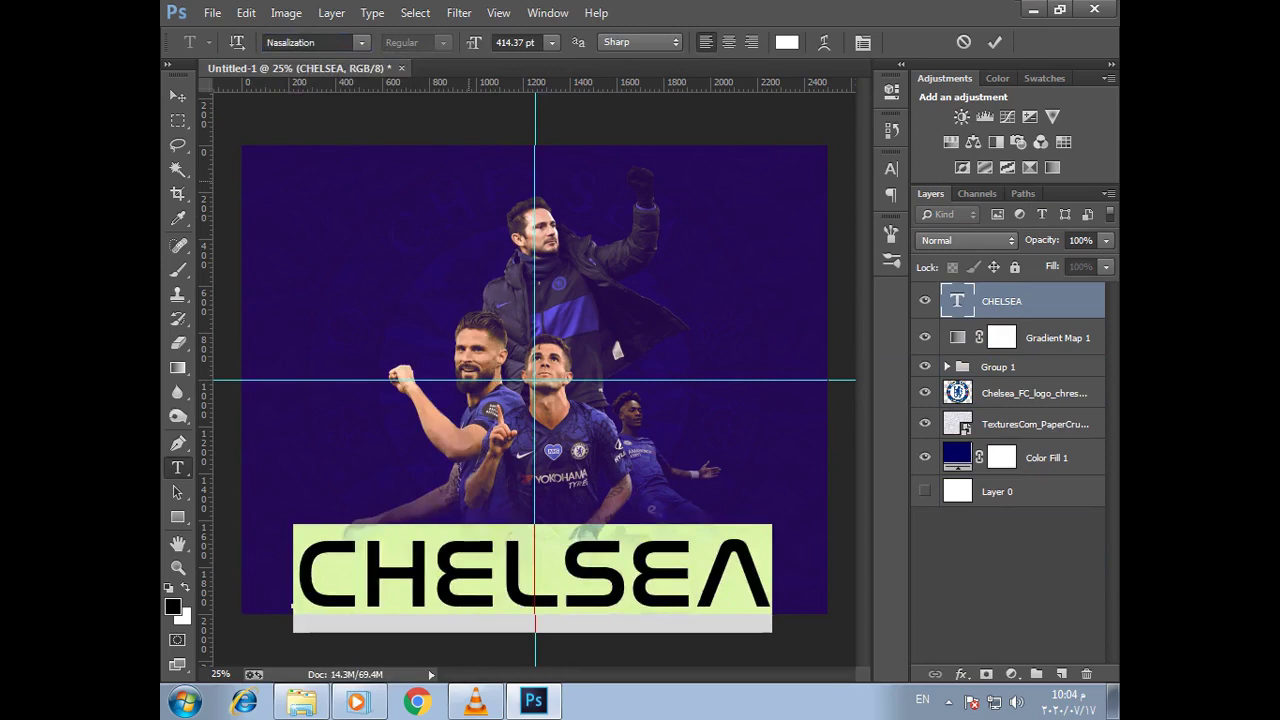
click(178, 95)
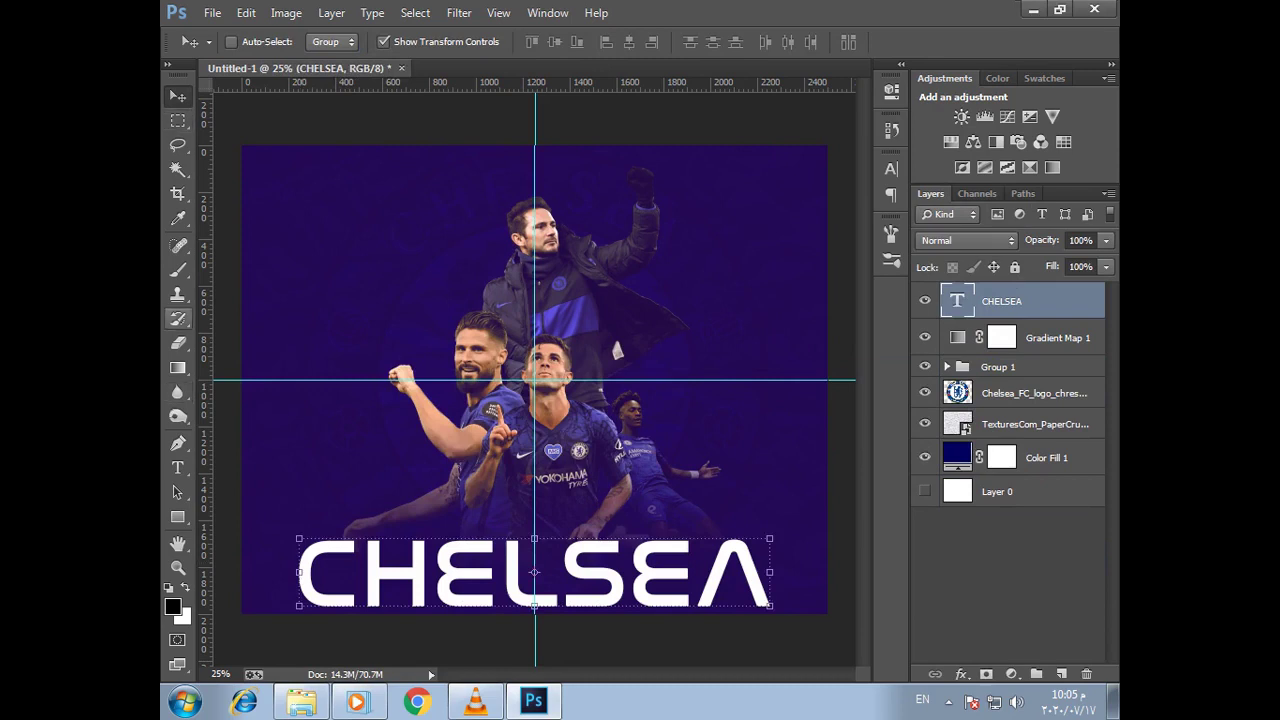
click(178, 318)
Choose the 1096 px cloud brush and add a new empty layer above CHELSEA
click(255, 42)
scroll(280, 235, down, 5)
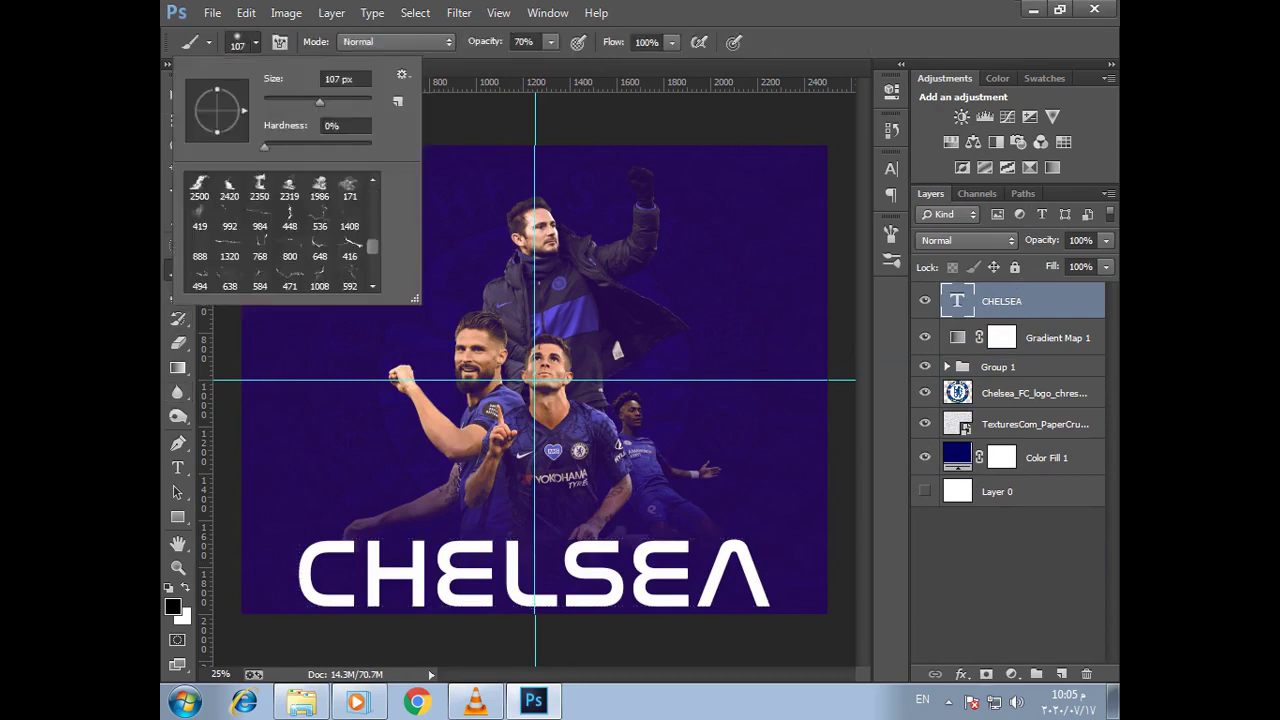
scroll(280, 235, down, 4)
scroll(280, 235, up, 1)
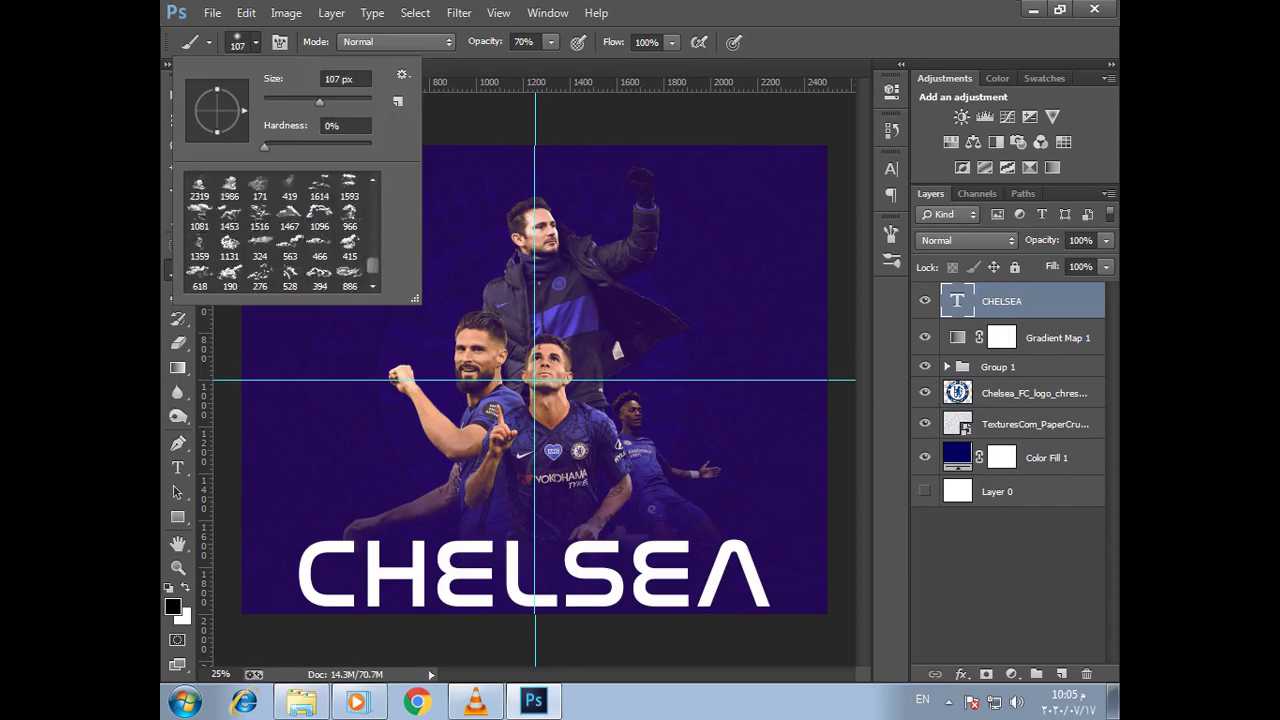
click(319, 215)
click(1061, 674)
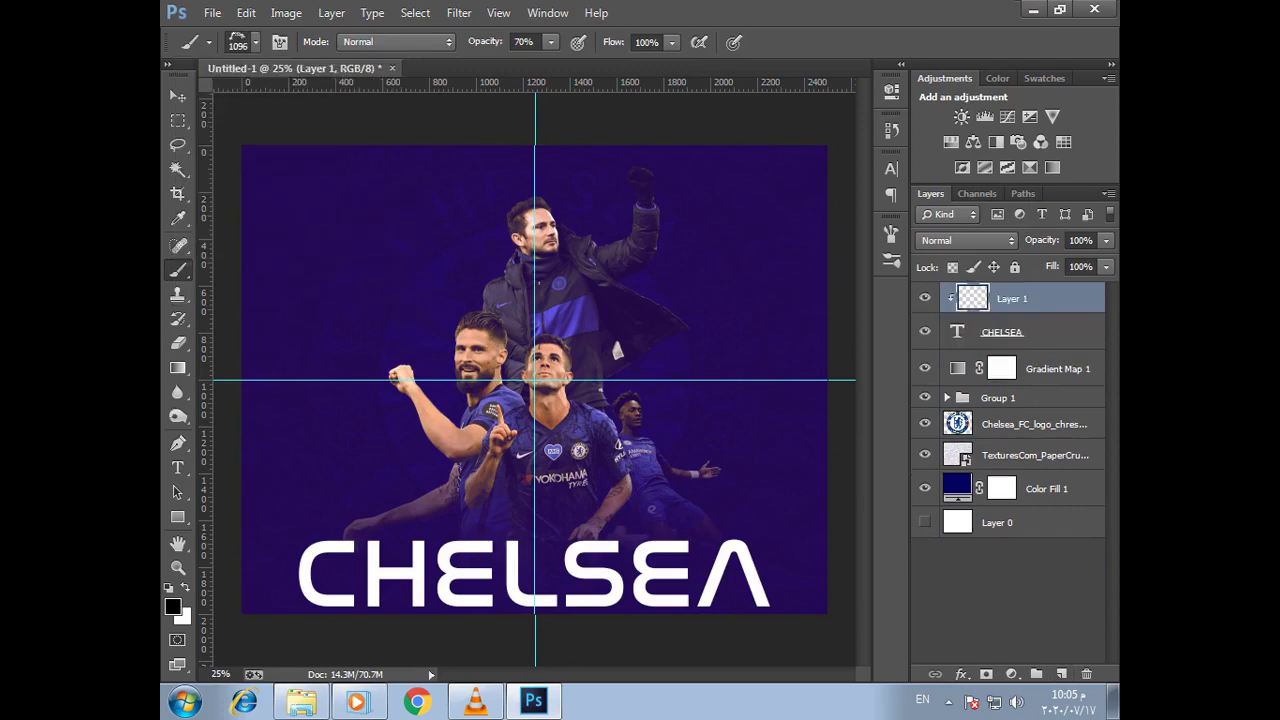
Save the navy background fill colour as a swatch and set white for painting
click(172, 606)
key(Escape)
click(1046, 488)
double_click(957, 486)
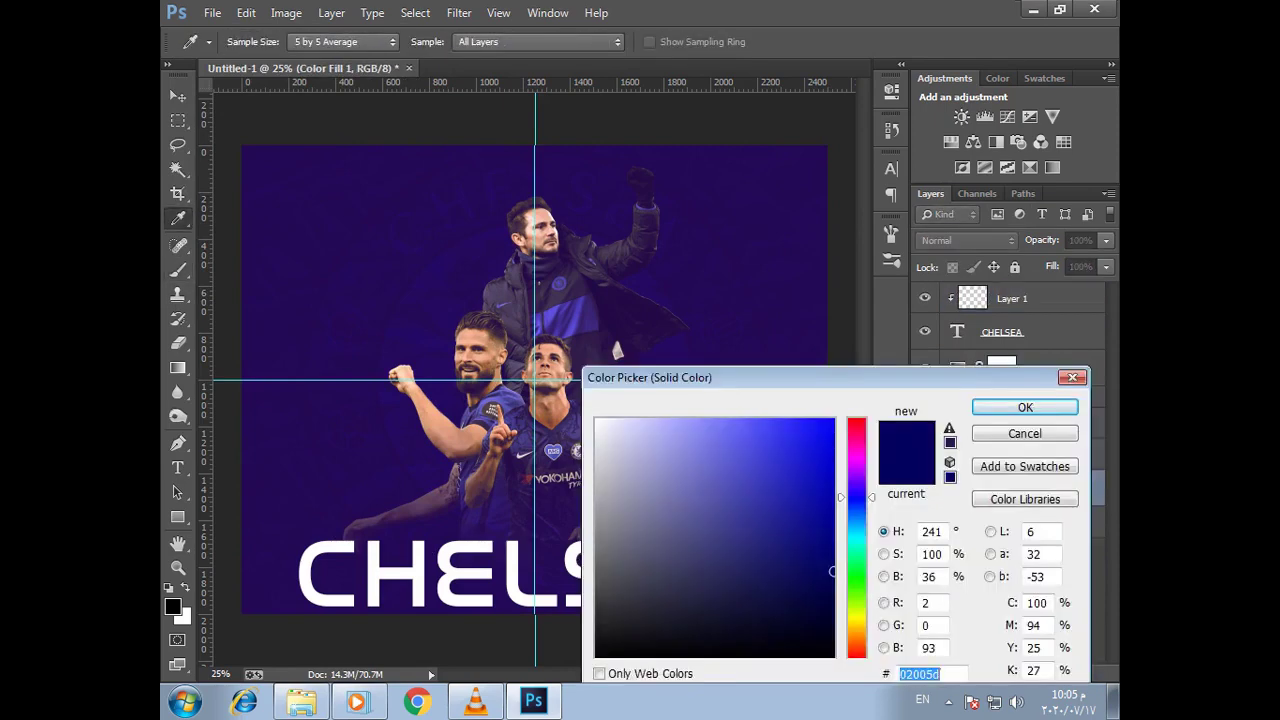
click(1024, 466)
key(Return)
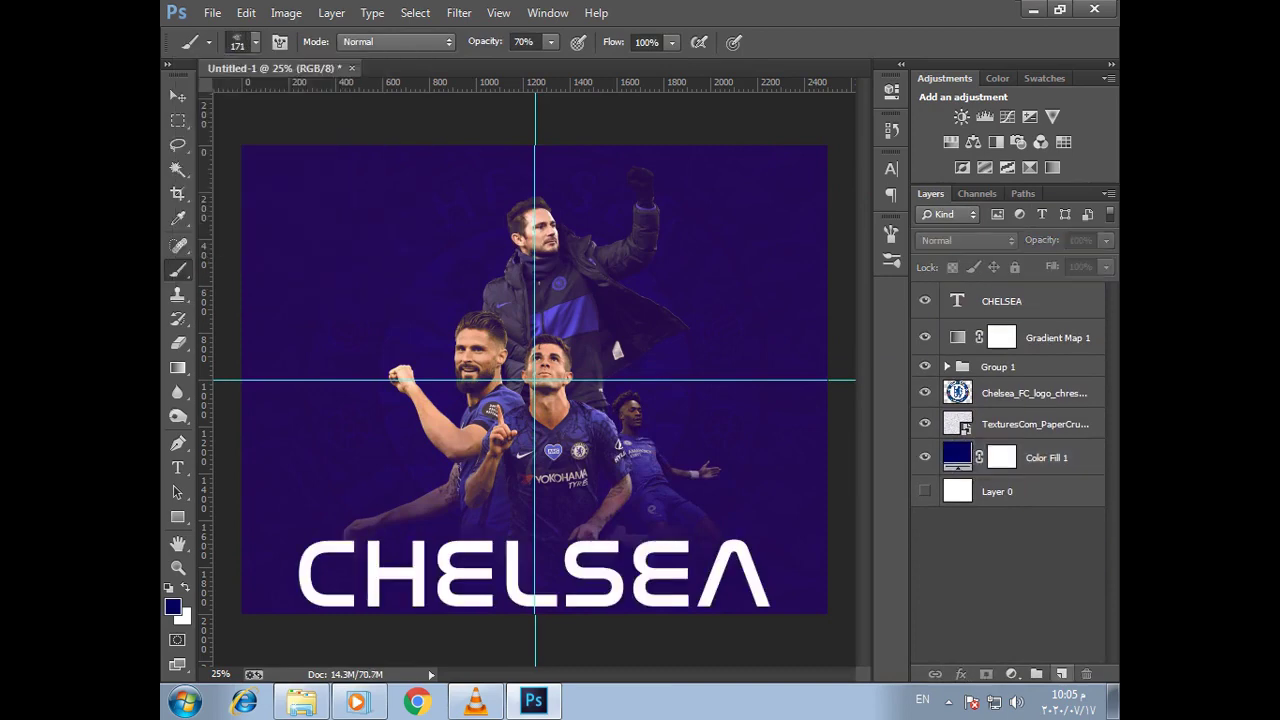
drag(1000, 298, 1000, 292)
key(x)
Test white cloud strokes at 100% opacity, 49% flow and 52% fill, then delete that layer
drag(376, 530, 700, 560)
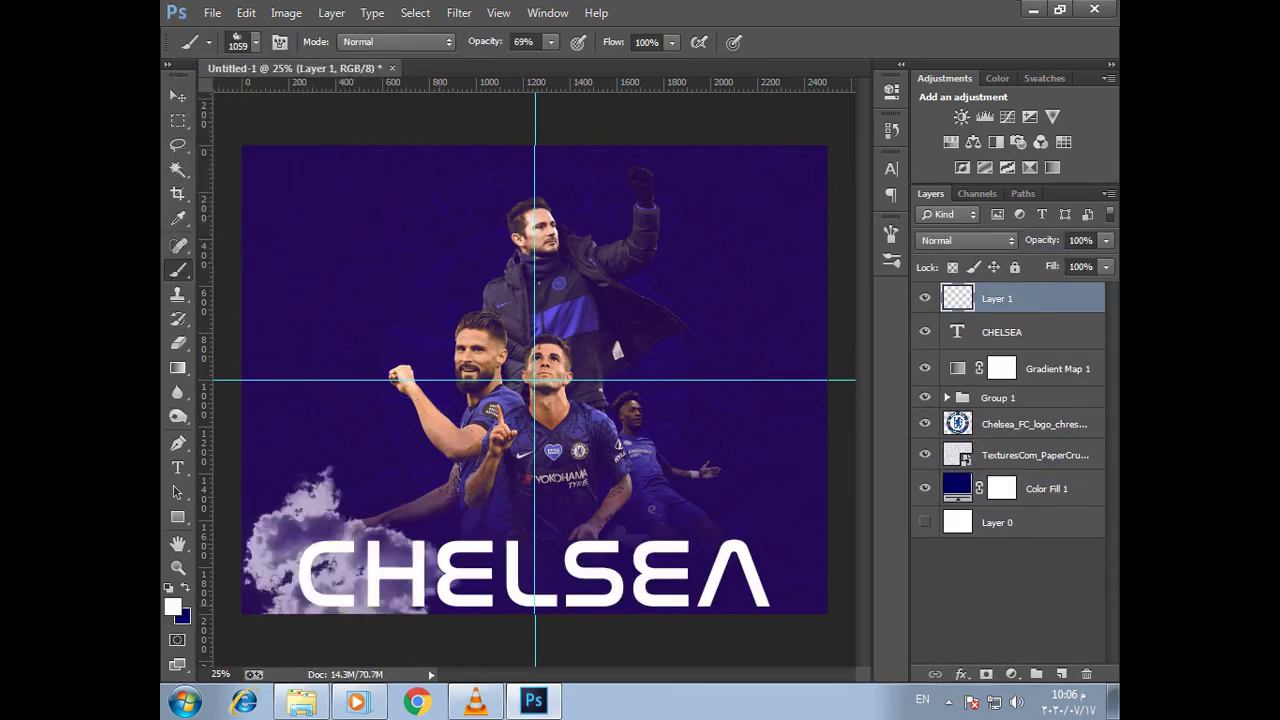
key(ctrl+z)
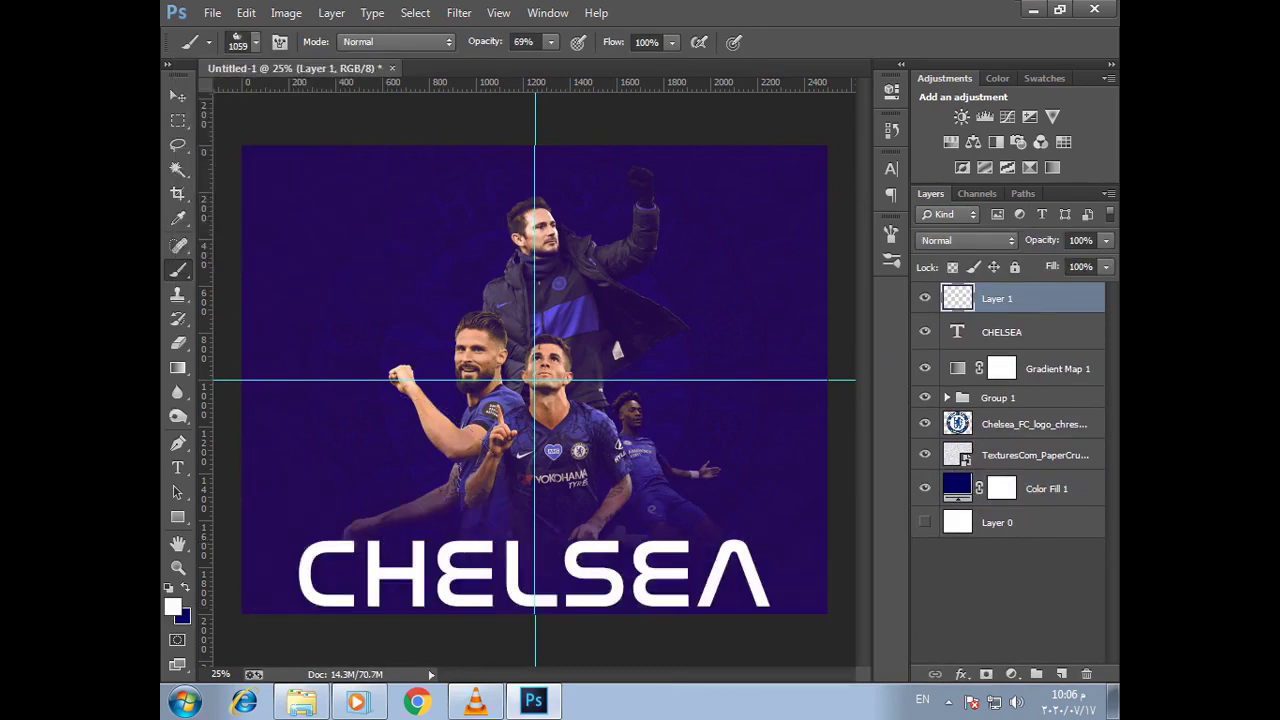
drag(550, 42, 588, 63)
drag(672, 42, 619, 63)
drag(360, 560, 810, 540)
key(ctrl+z)
key(ctrl+z)
click(715, 470)
drag(1052, 266, 1010, 266)
key(ctrl+z)
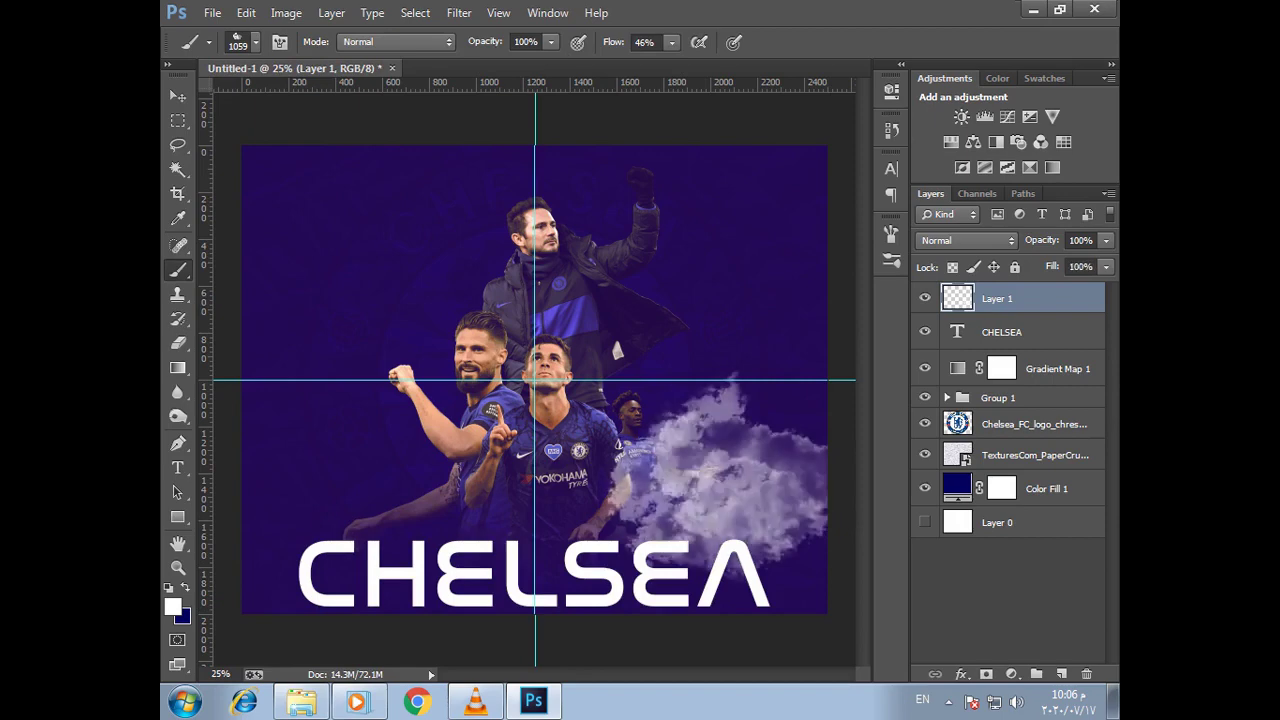
key(Delete)
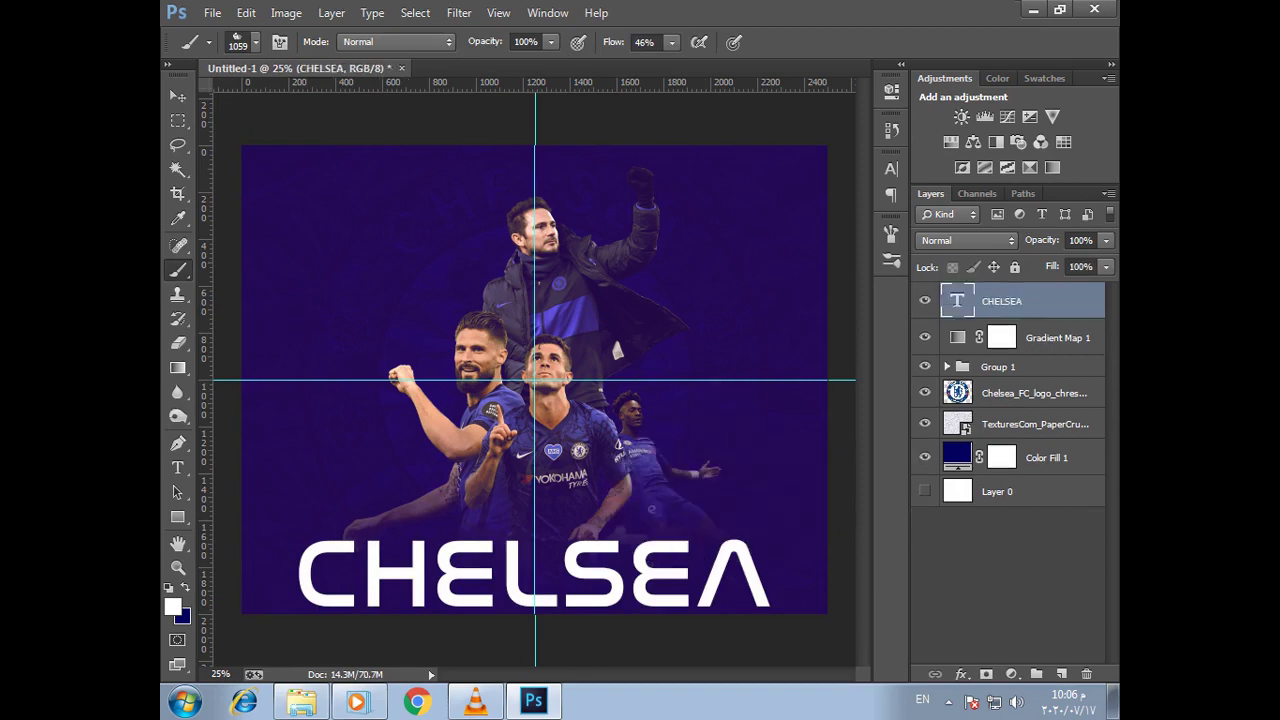
On a fresh layer, stamp a large crack-texture brush onto the CHELSEA letters in Normal blend
key(ctrl+shift+alt+n)
click(256, 42)
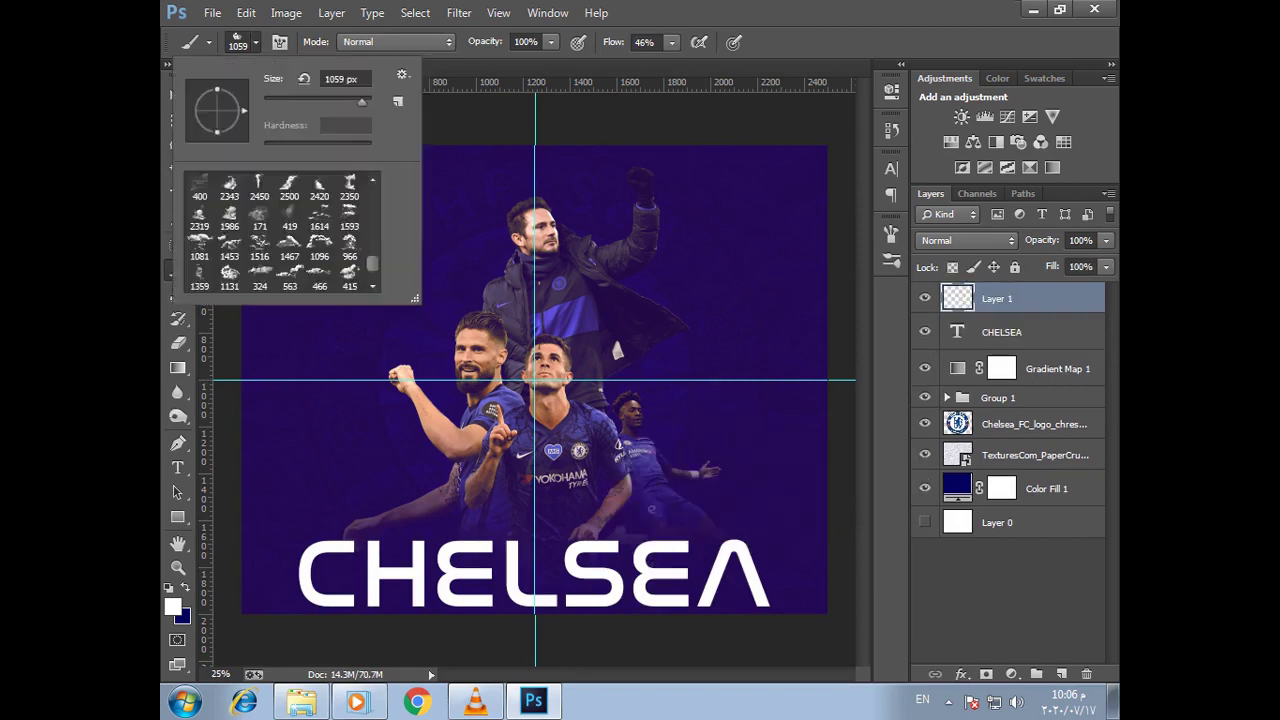
scroll(280, 235, down, 3)
scroll(280, 235, down, 3)
key(x)
click(530, 570)
click(690, 562)
click(380, 578)
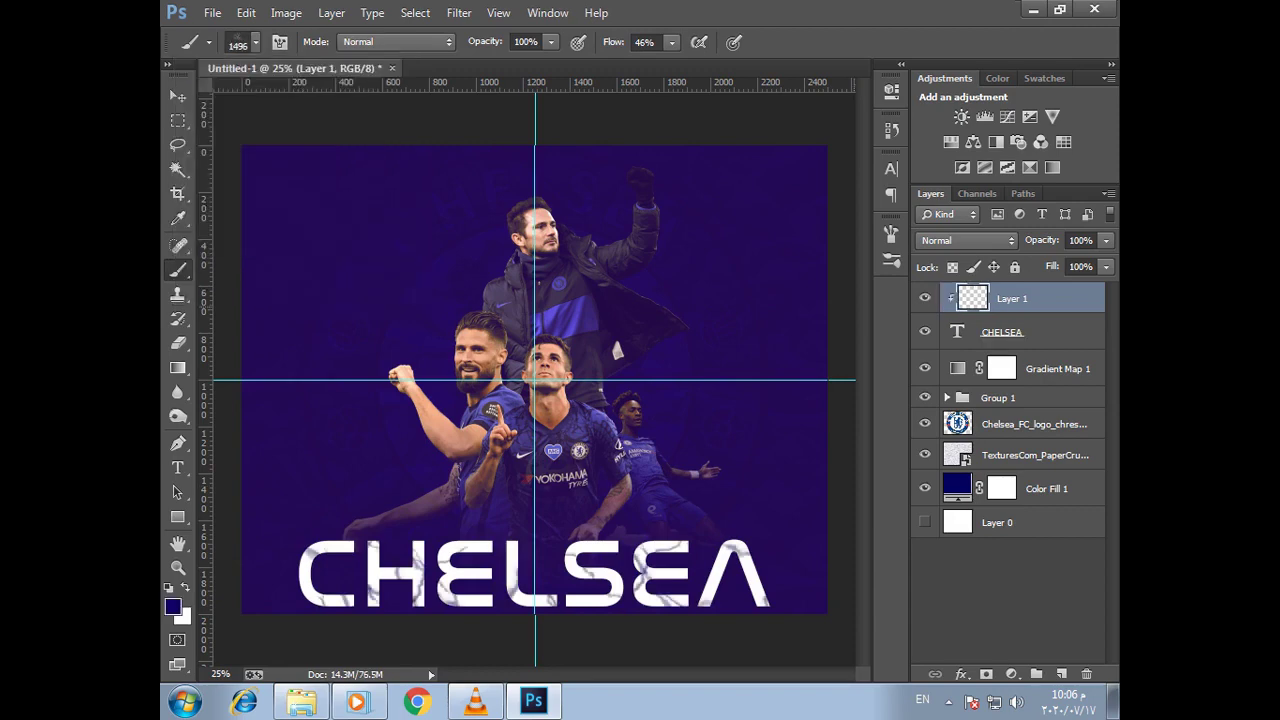
click(965, 240)
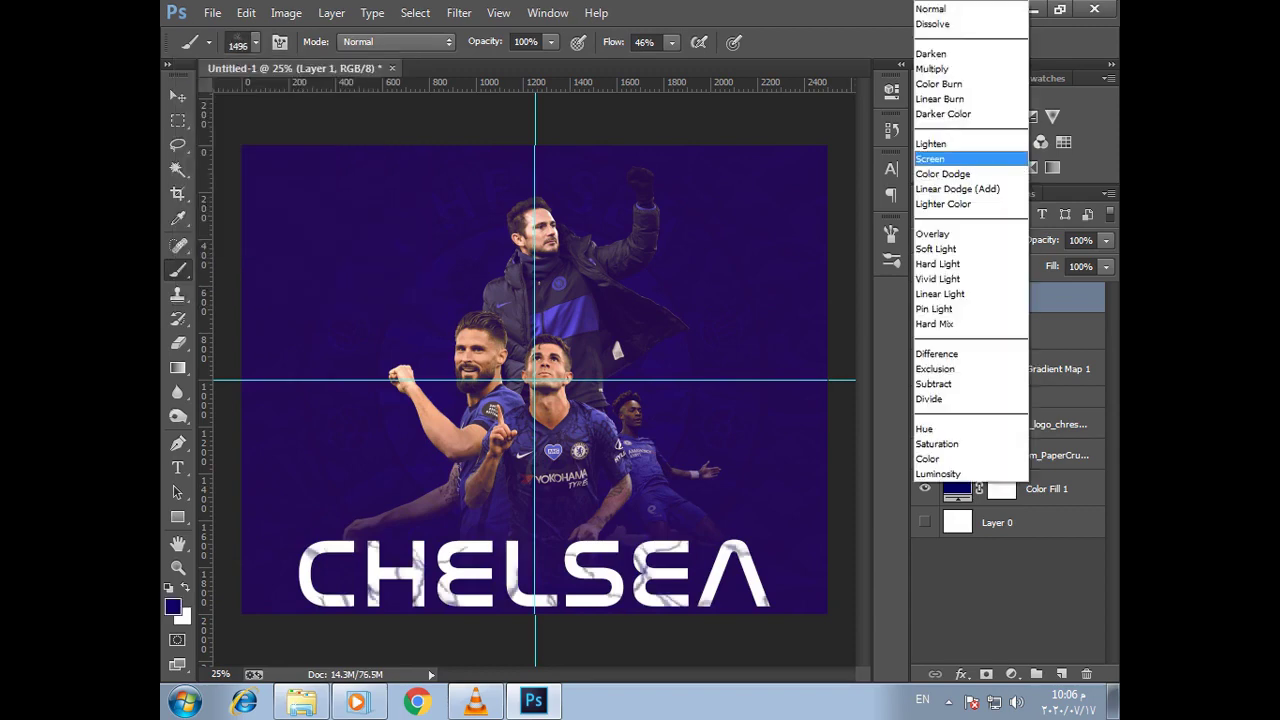
key(Escape)
click(1000, 600)
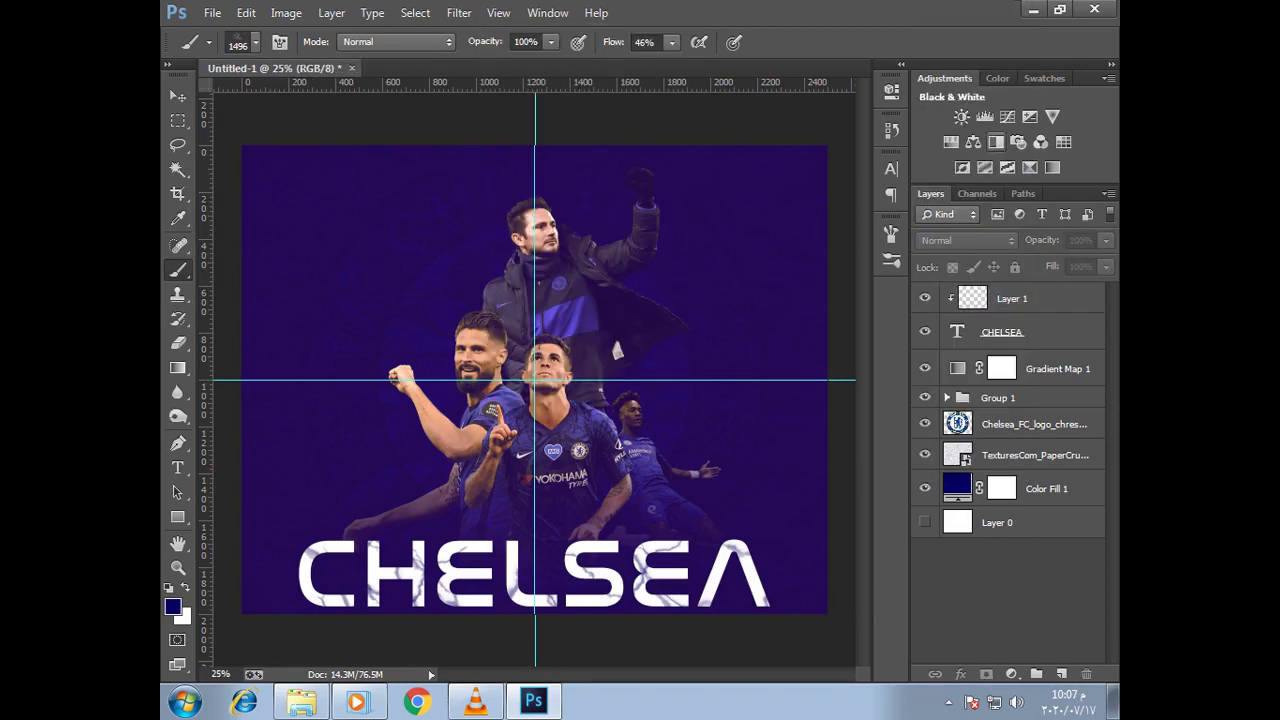
Try and discard a +0.83 Exposure adjustment, then add an S-shaped Curves adjustment
click(1030, 117)
drag(731, 186, 745, 186)
click(838, 395)
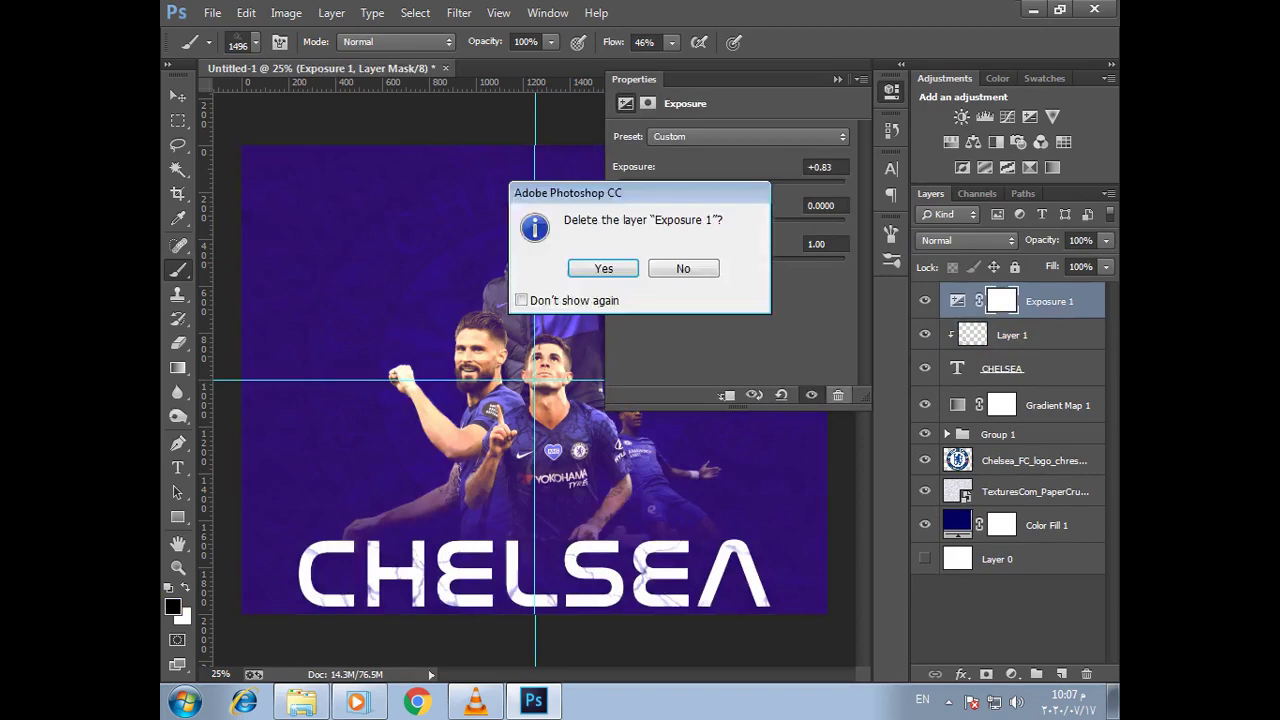
key(Return)
click(1007, 117)
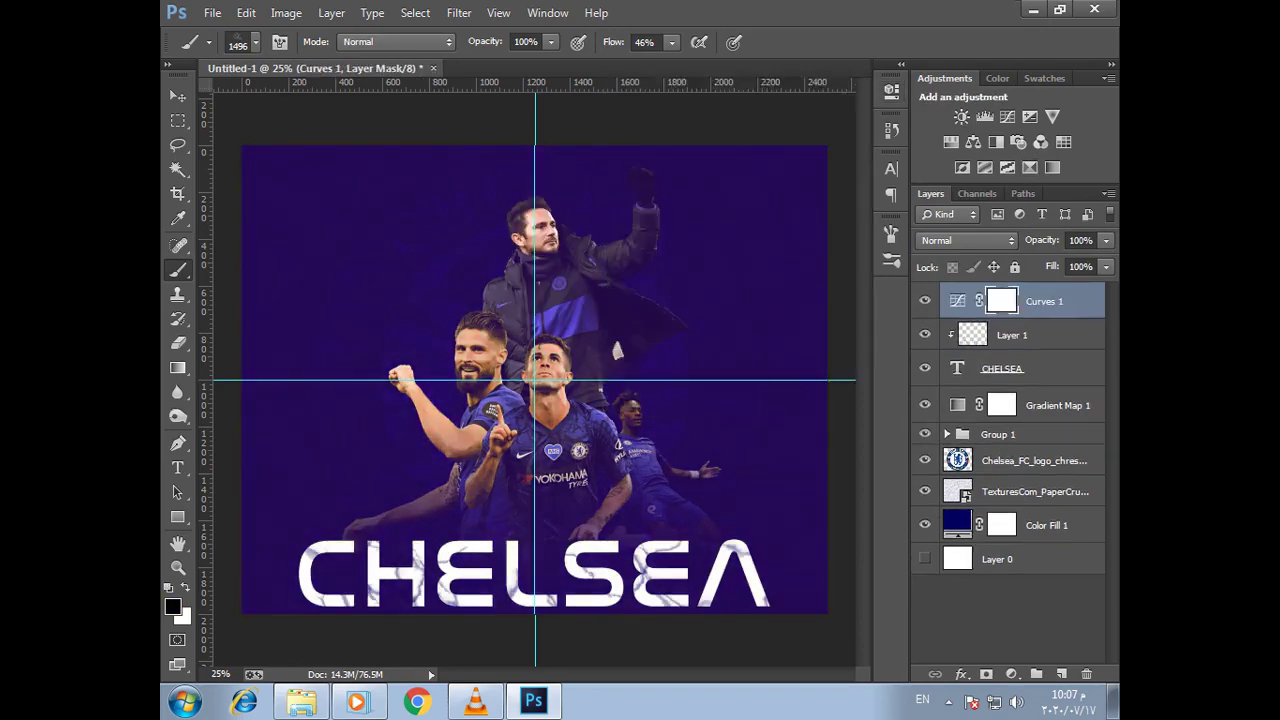
drag(652, 372, 655, 343)
drag(706, 299, 706, 320)
drag(758, 253, 758, 267)
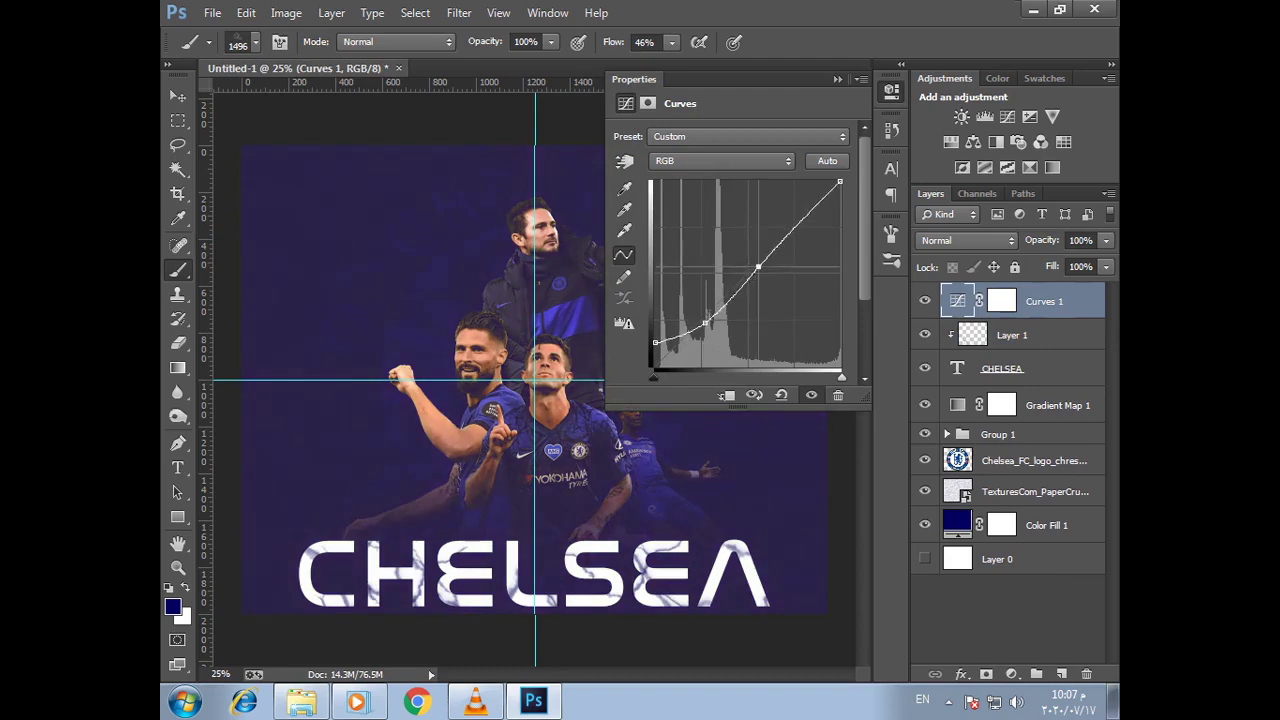
Add a Posterize adjustment at 5 levels blended in Soft Light
click(985, 167)
mouse_move(776, 154)
mouse_down()
mouse_move(623, 154)
mouse_move(636, 154)
mouse_up()
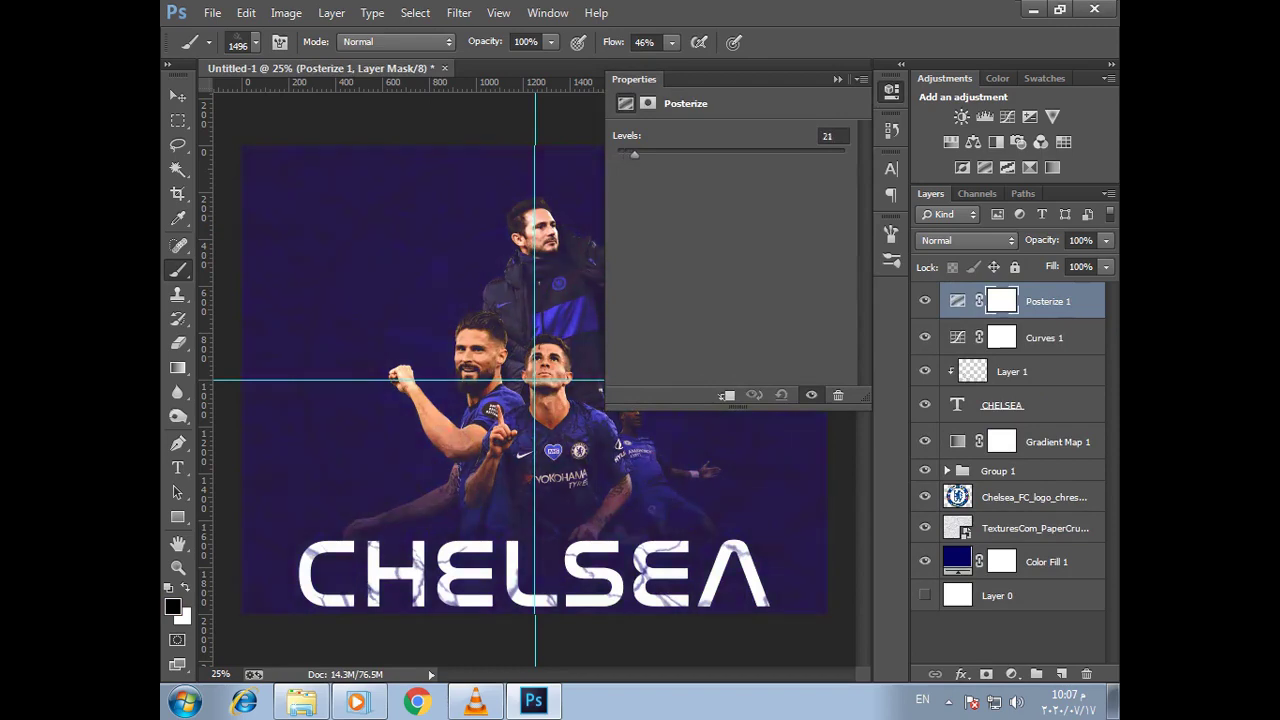
drag(636, 154, 620, 154)
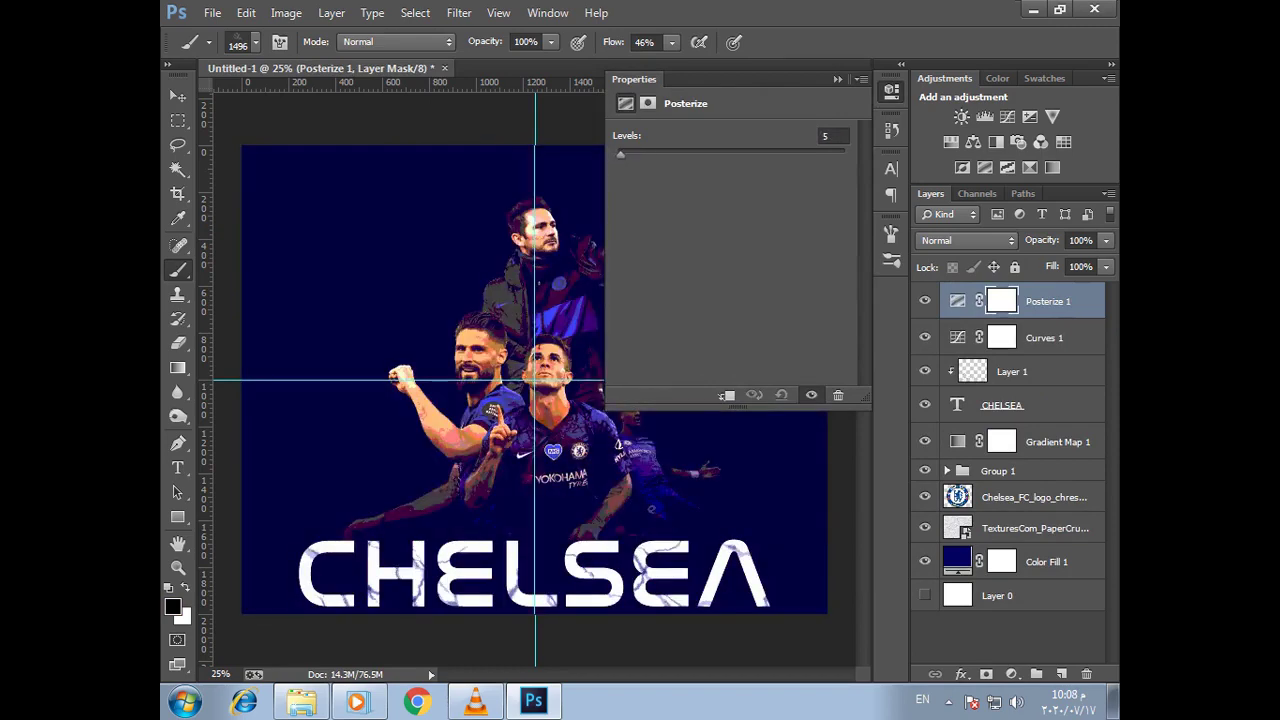
click(967, 240)
click(935, 229)
click(967, 240)
click(940, 246)
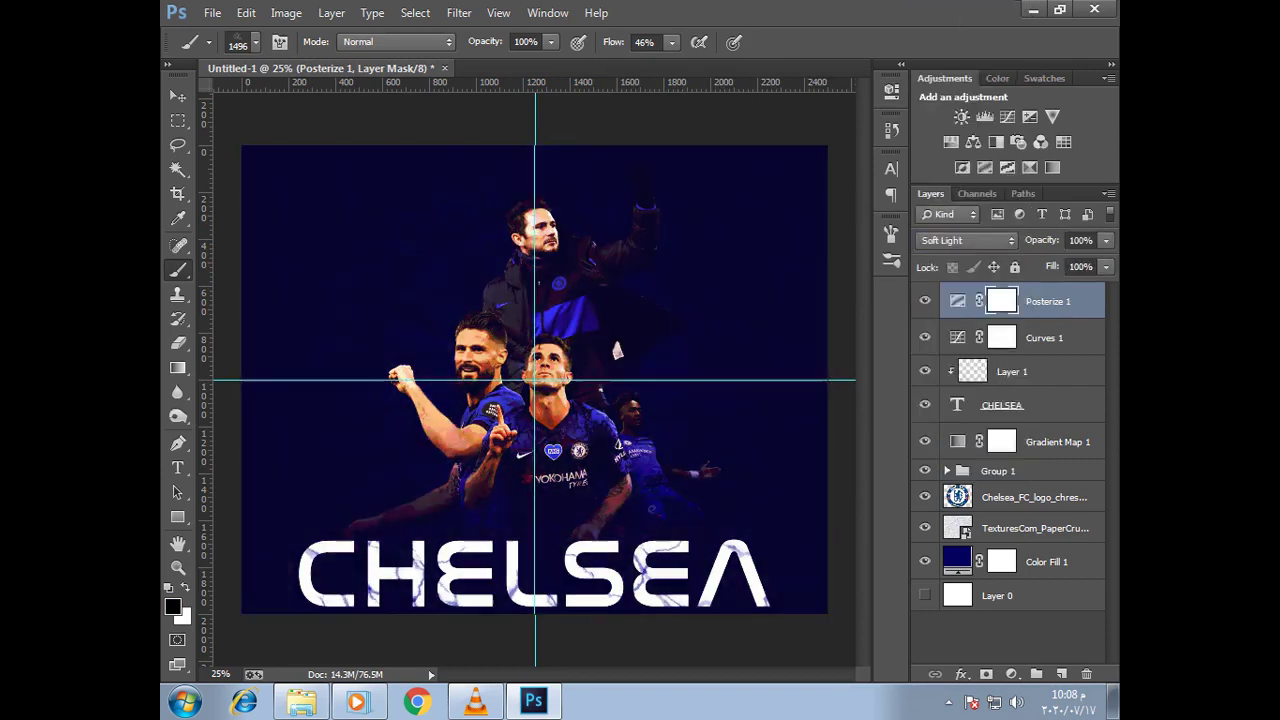
Enter 1418 and 100, zoom in on the posterize detail, and pick red for CHELSEA
text(14)
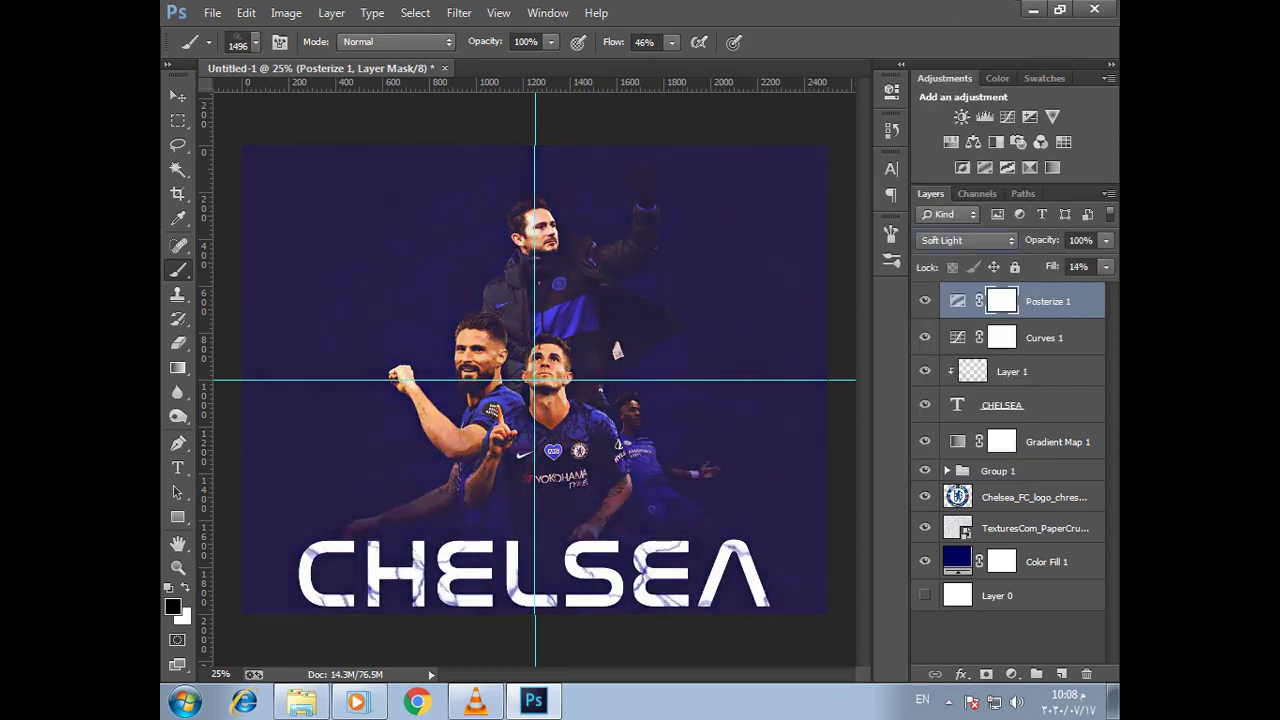
text(18)
key(ctrl+plus)
key(ctrl+plus)
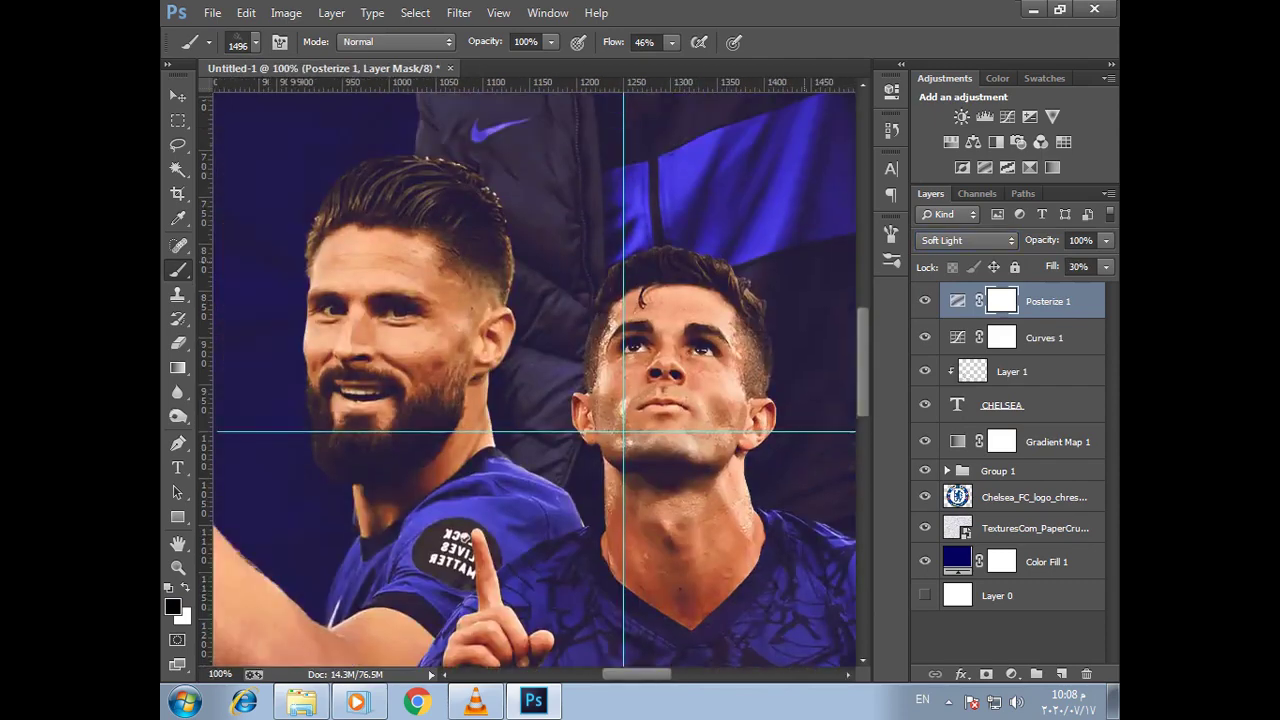
text(100)
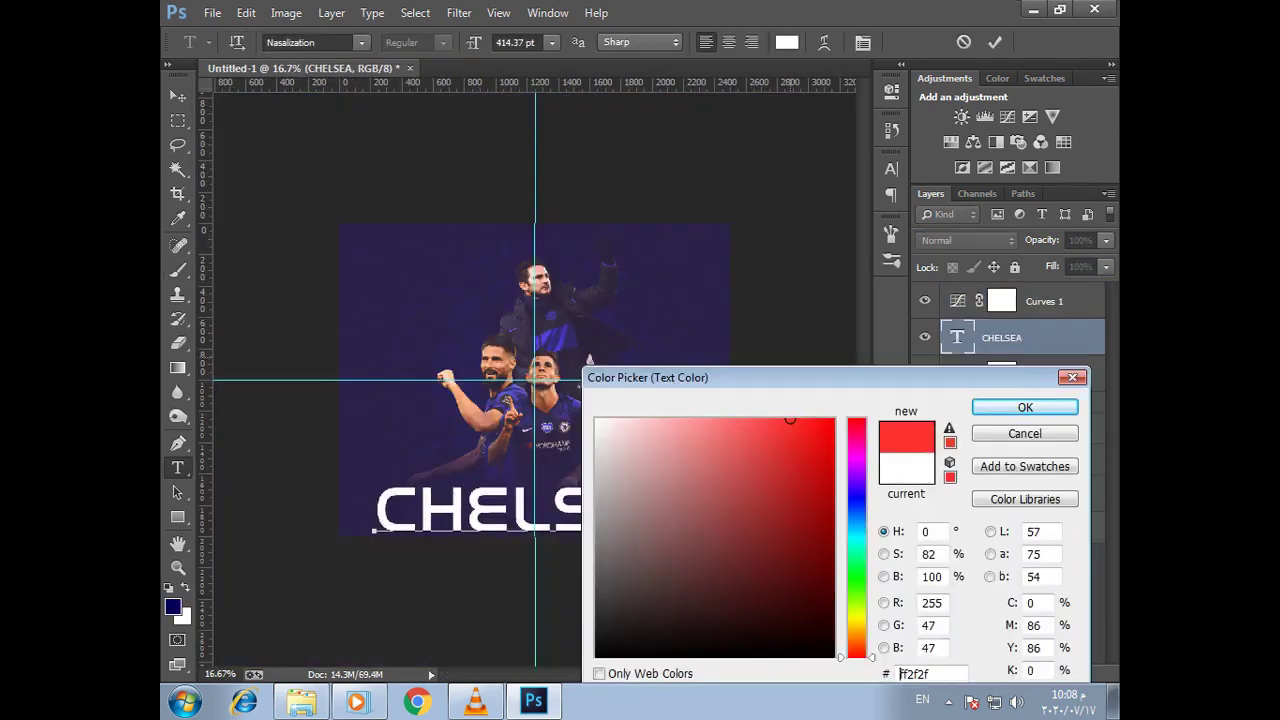
mouse_move(790, 420)
mouse_down()
mouse_move(832, 457)
mouse_move(811, 491)
mouse_move(832, 538)
mouse_up()
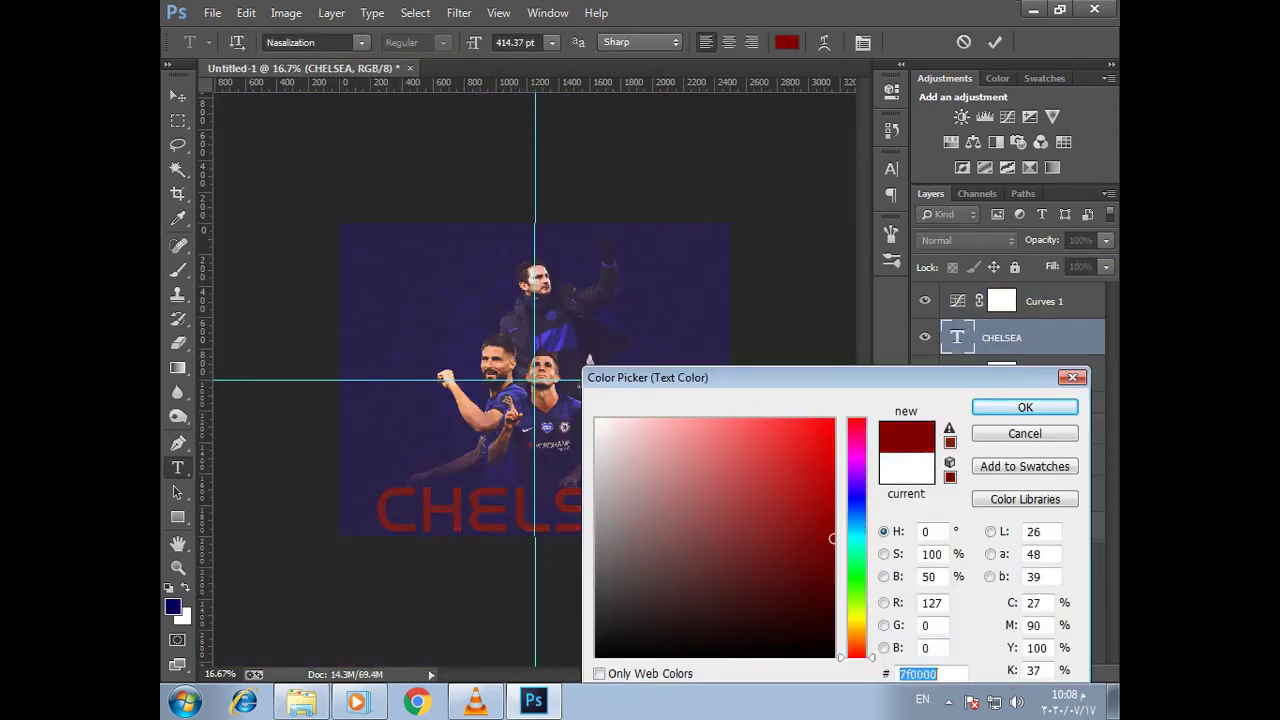
Try blue, teal and green hex colours for CHELSEA, settle on dark red 810000, and hide Gradient Map 1
drag(856, 650, 856, 494)
mouse_move(757, 491)
mouse_down()
mouse_move(832, 514)
mouse_move(832, 536)
mouse_up()
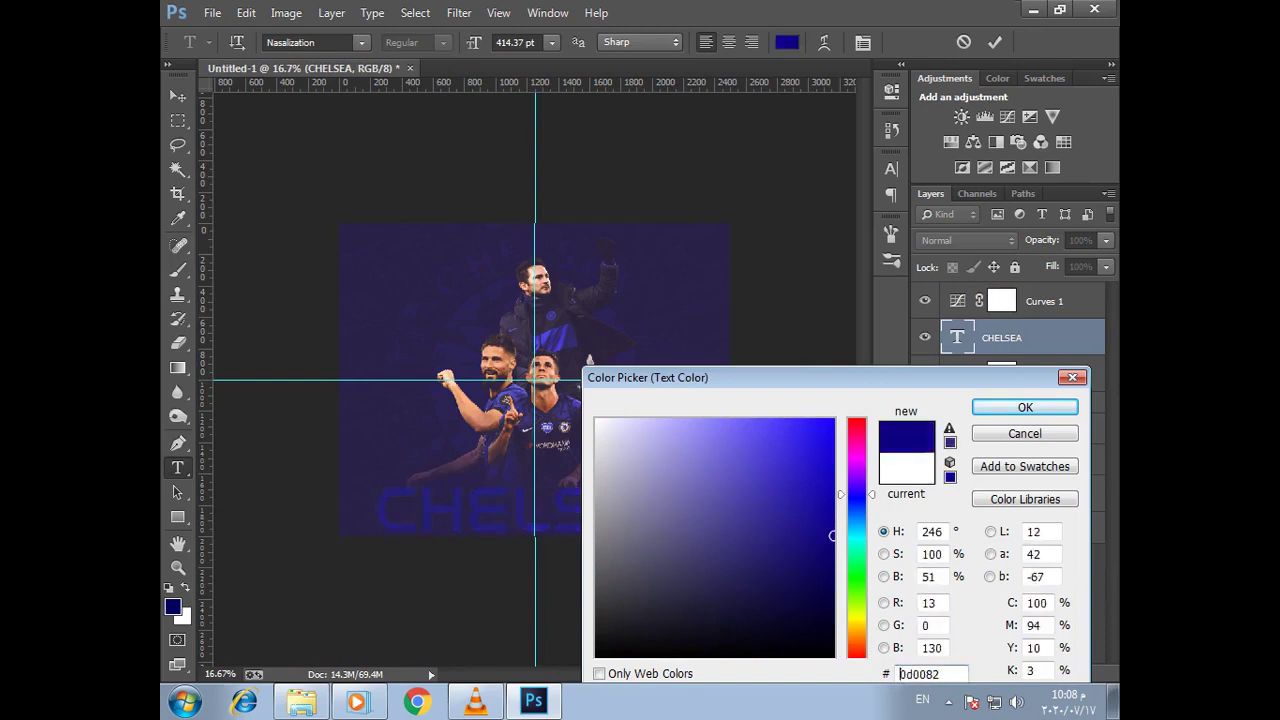
text(005982003d82)
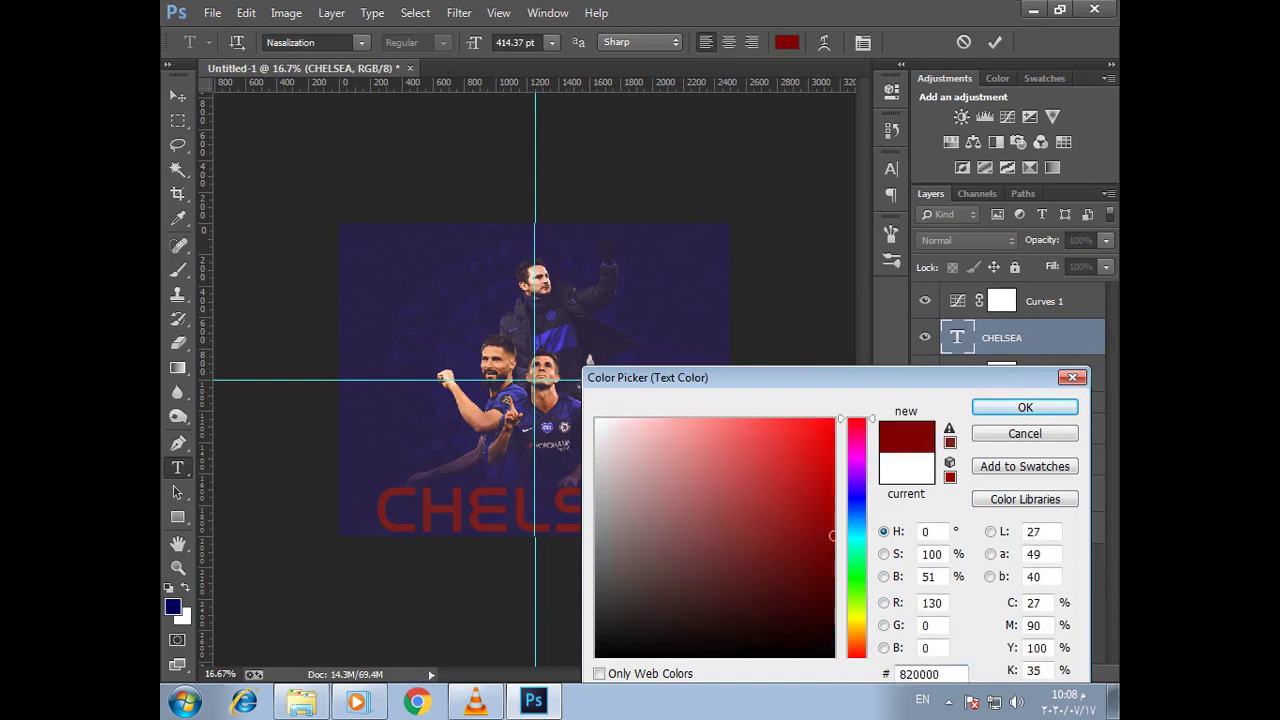
text(005c82)
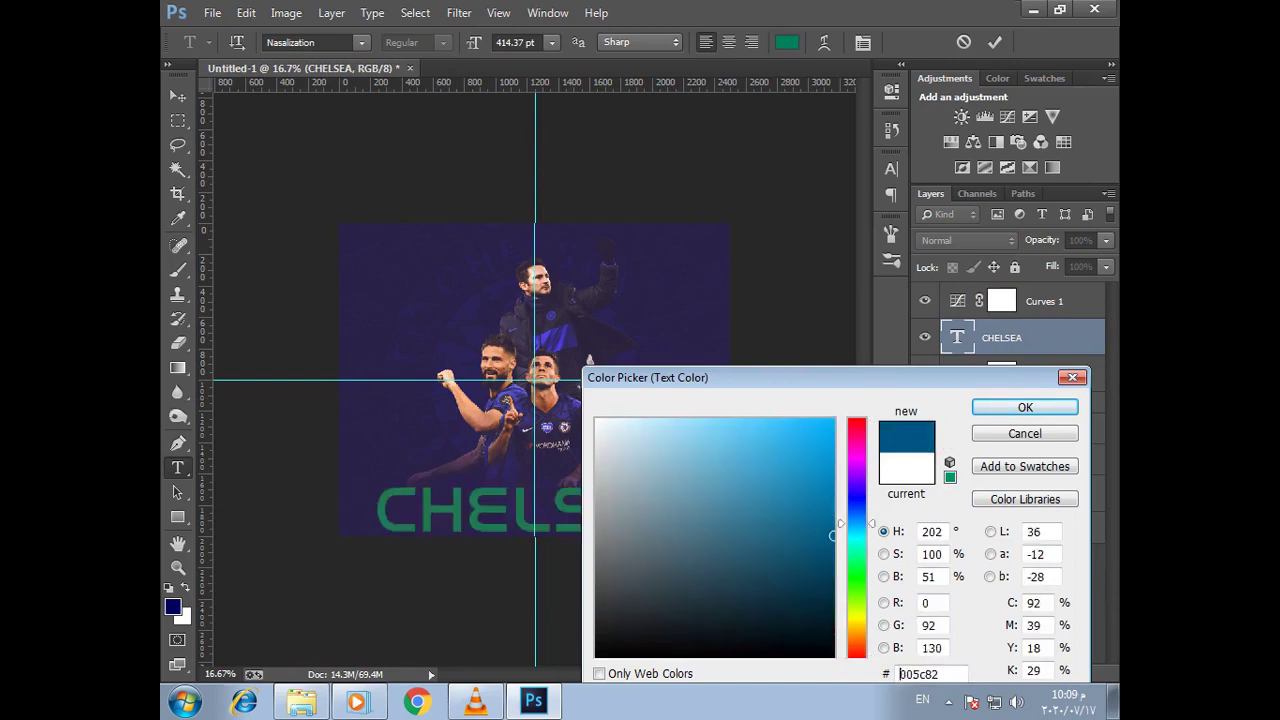
drag(856, 522, 856, 542)
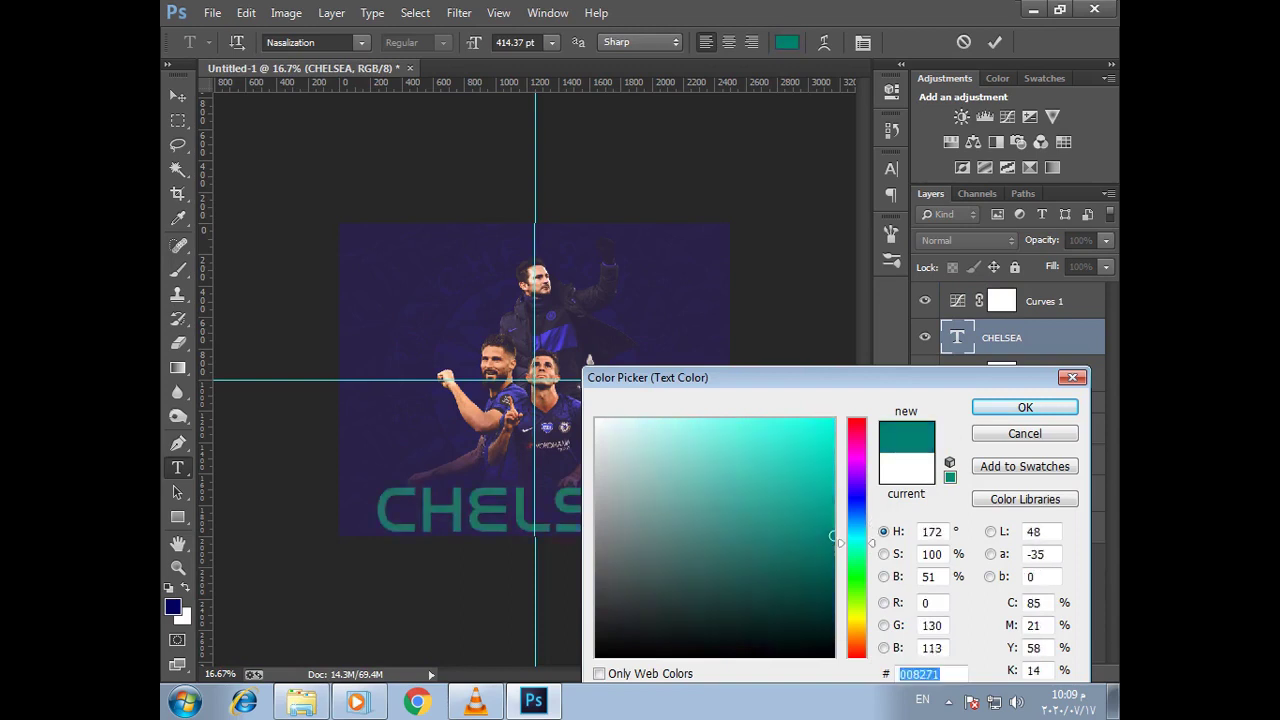
text(00820f)
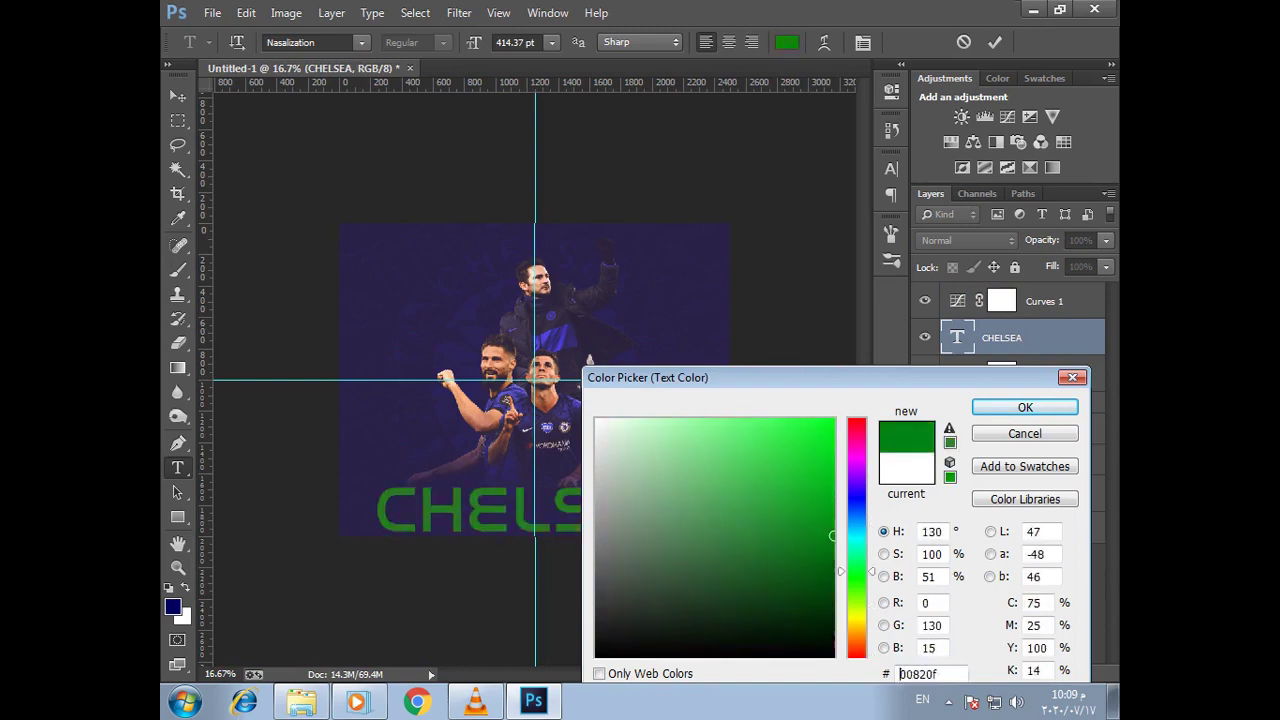
text(470000)
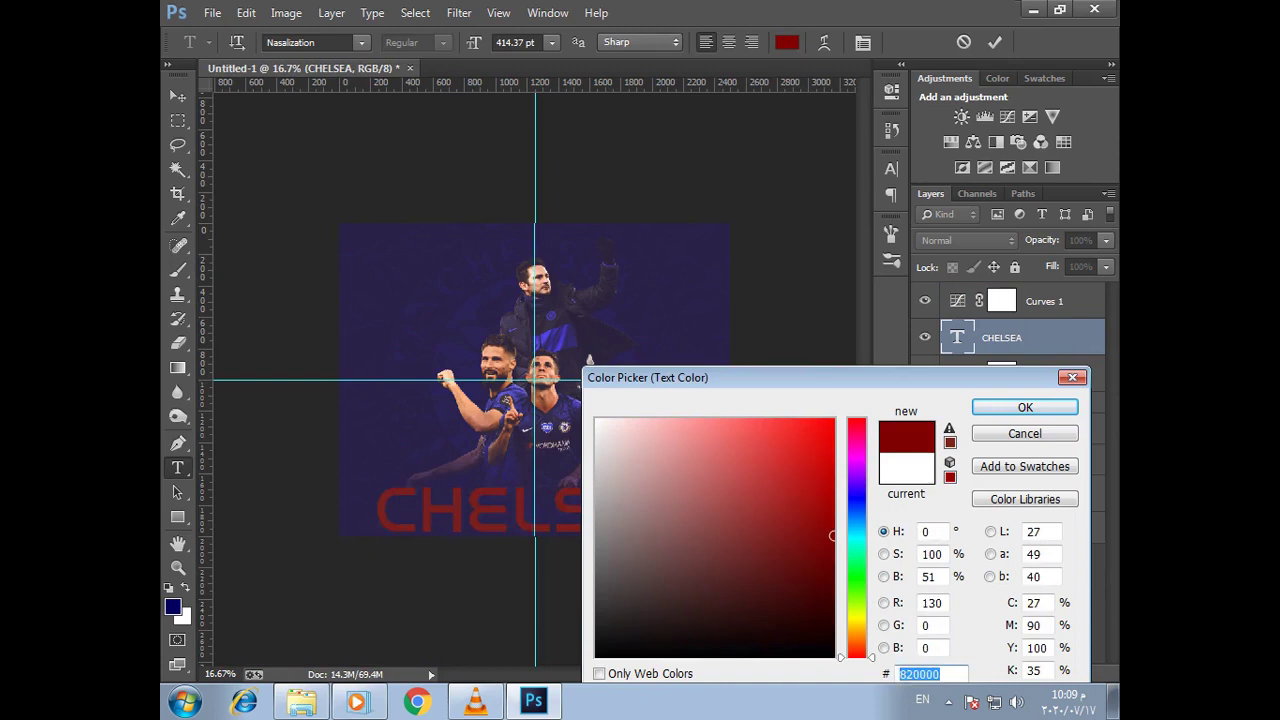
click(856, 507)
mouse_move(618, 461)
mouse_down()
mouse_move(657, 500)
mouse_move(832, 533)
mouse_up()
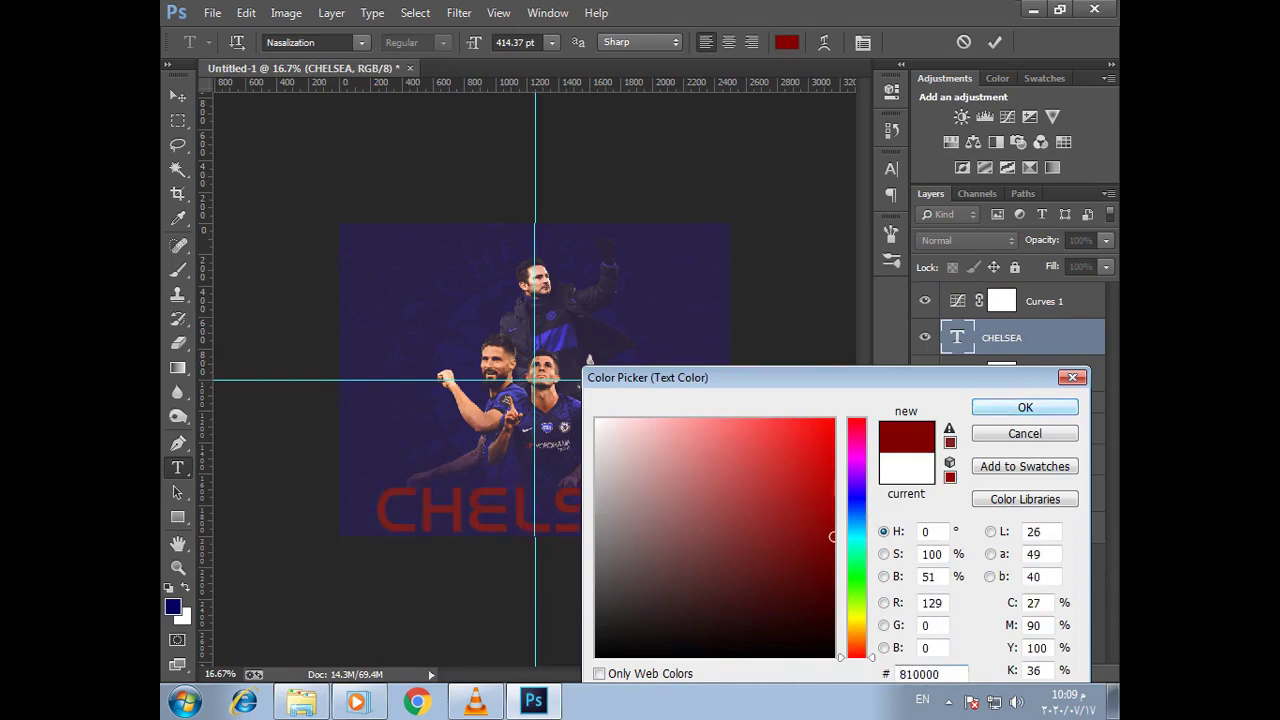
click(925, 374)
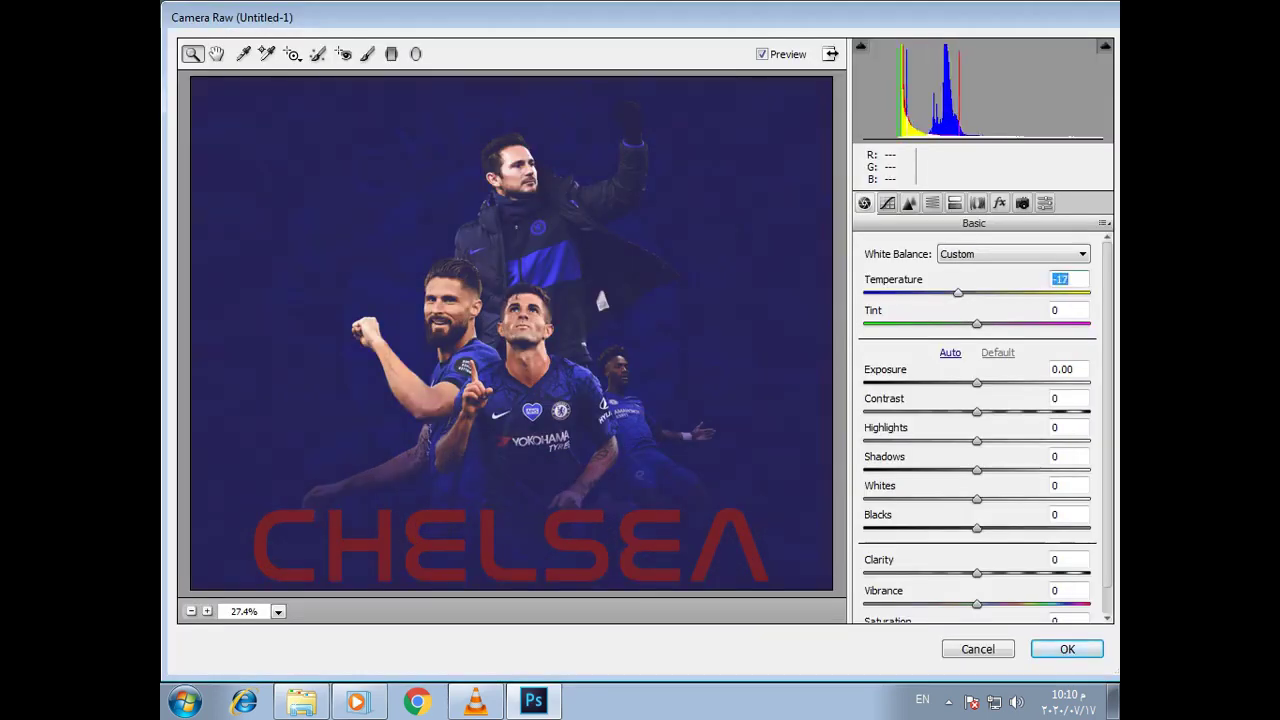
Set the Camera Raw white balance to Temperature 0 and Tint +22
key(Tab)
text(54)
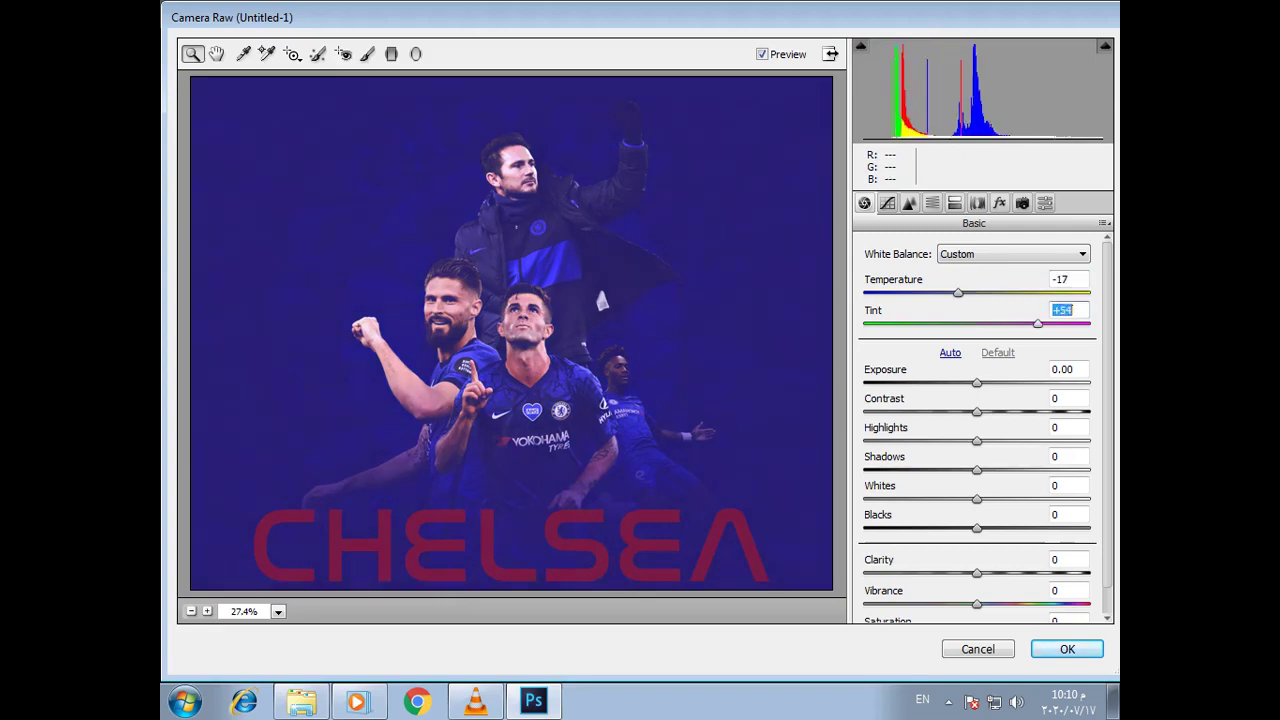
text(-6)
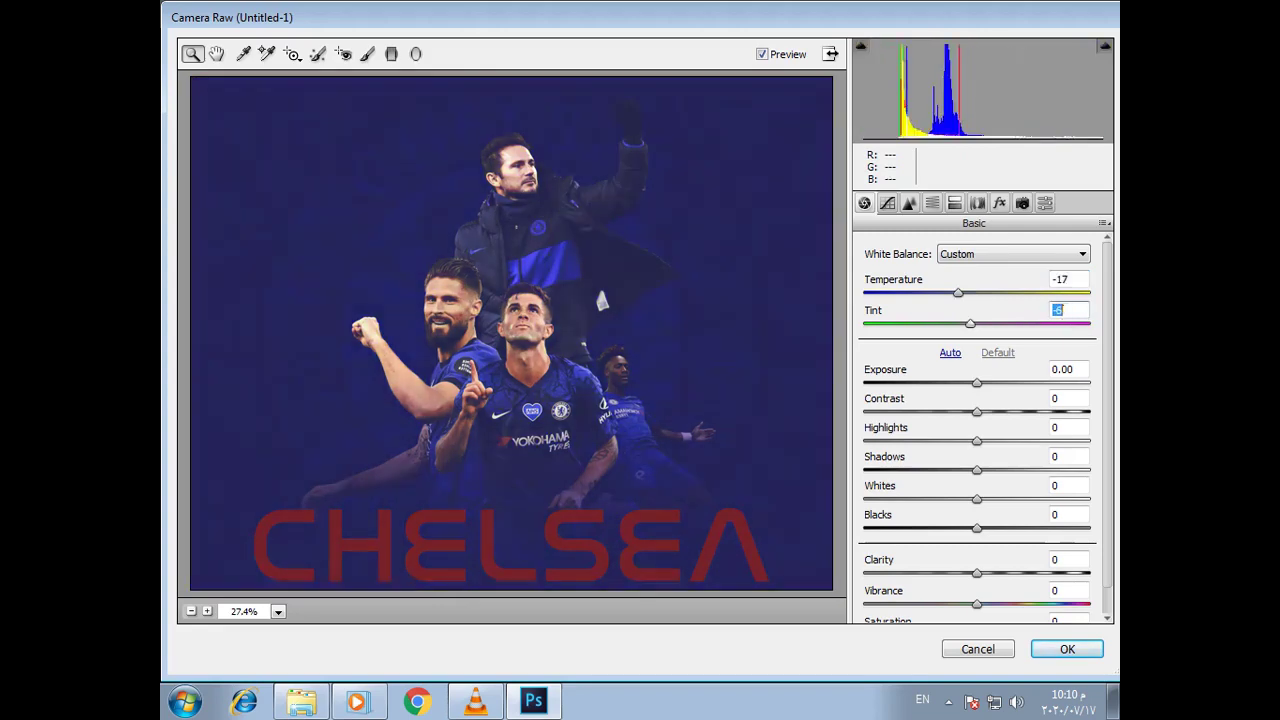
text(75)
key(Return)
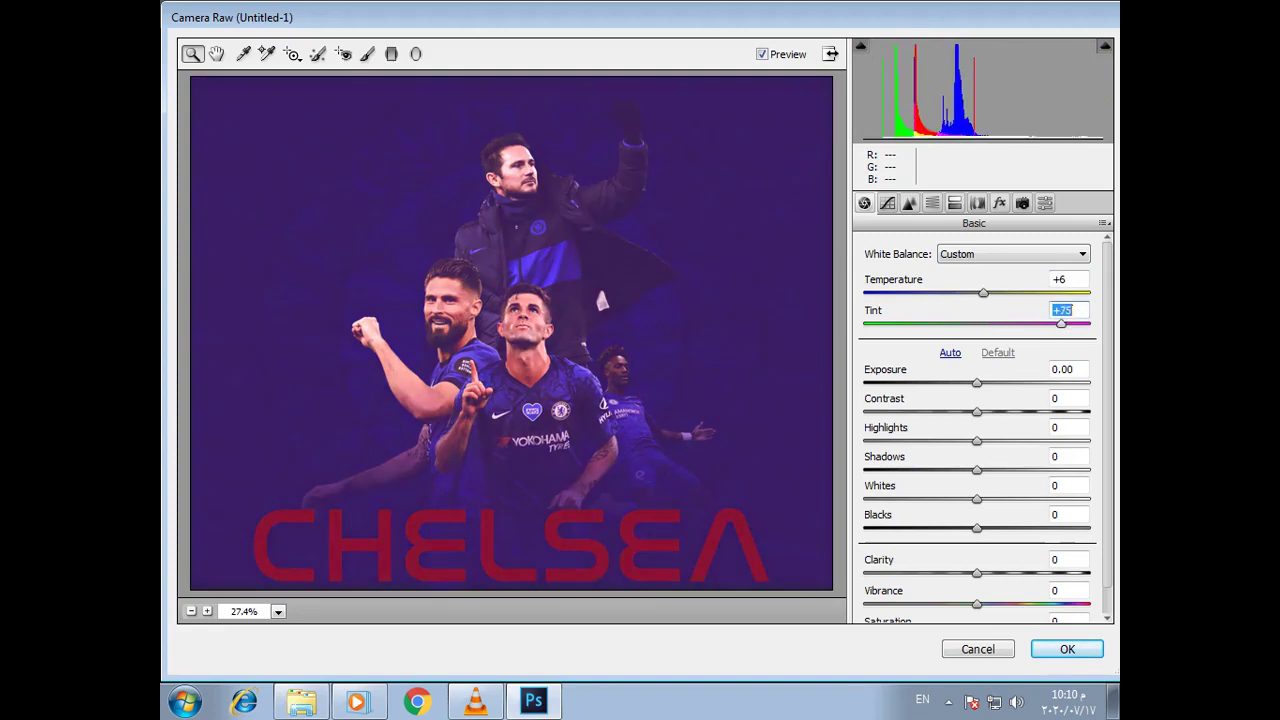
text(56)
key(shift+Tab)
text(47)
key(Return)
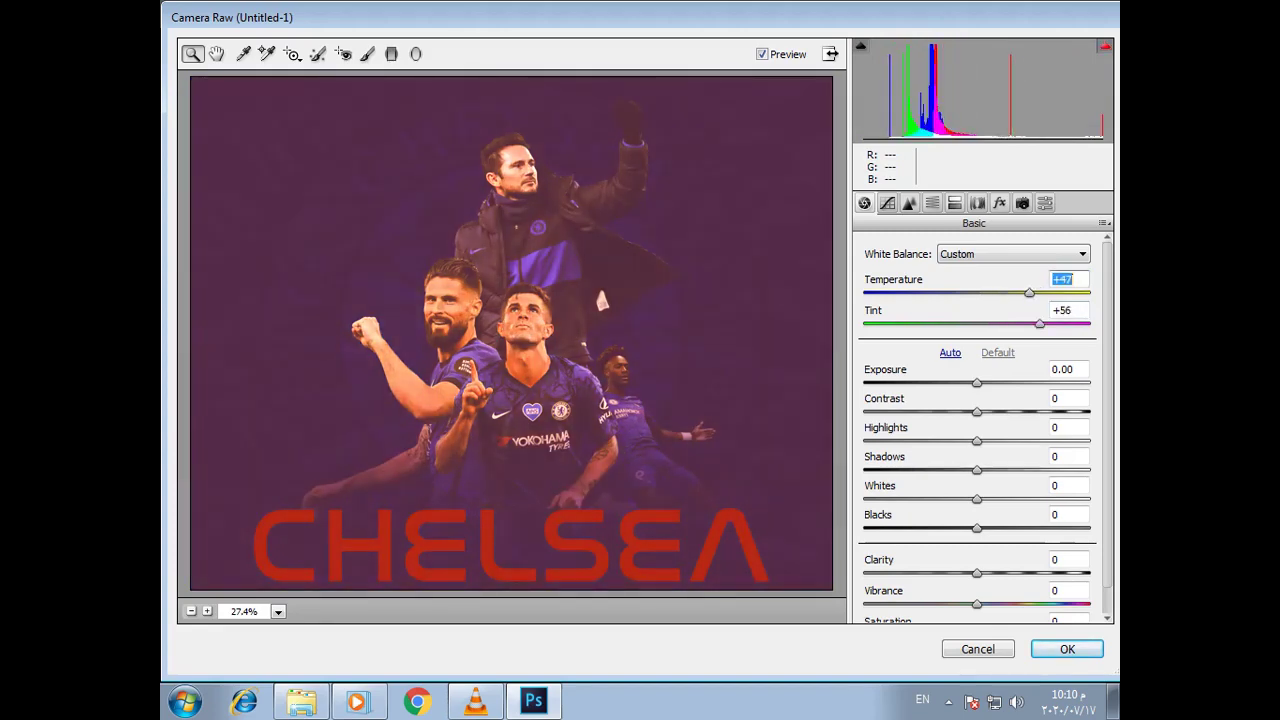
text(-10)
key(Return)
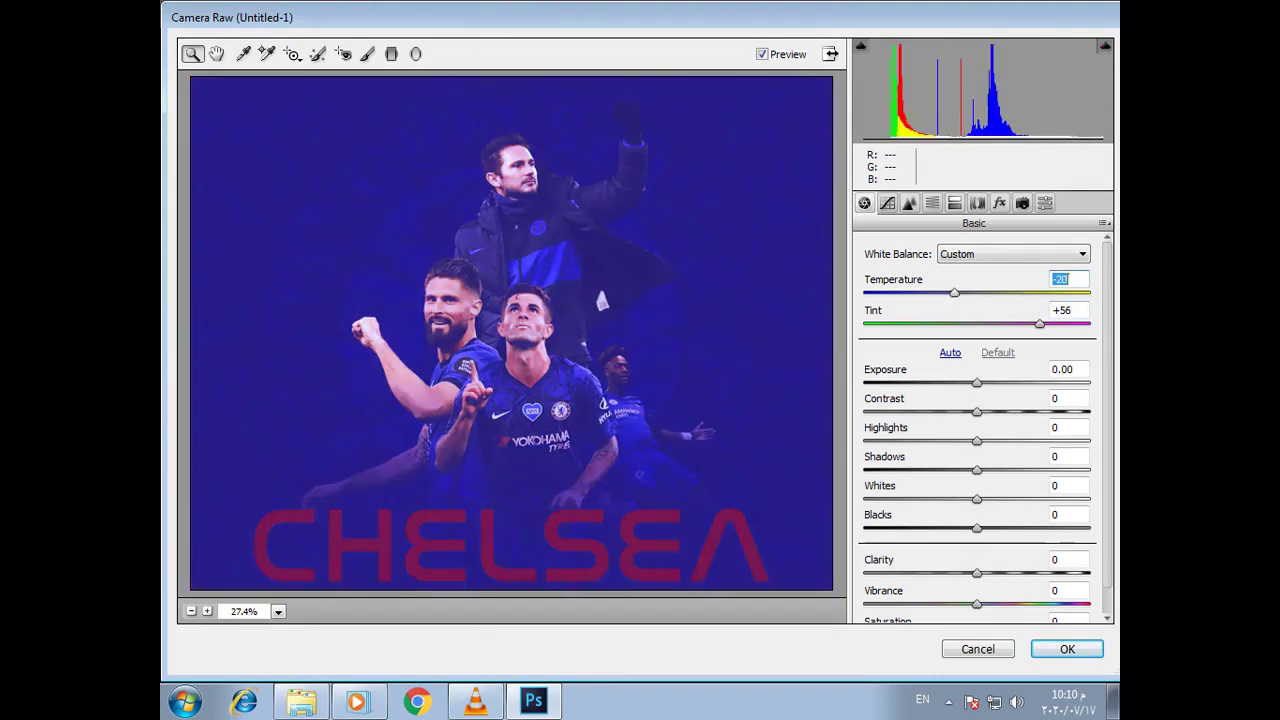
text(0)
key(Tab)
text(22)
key(Return)
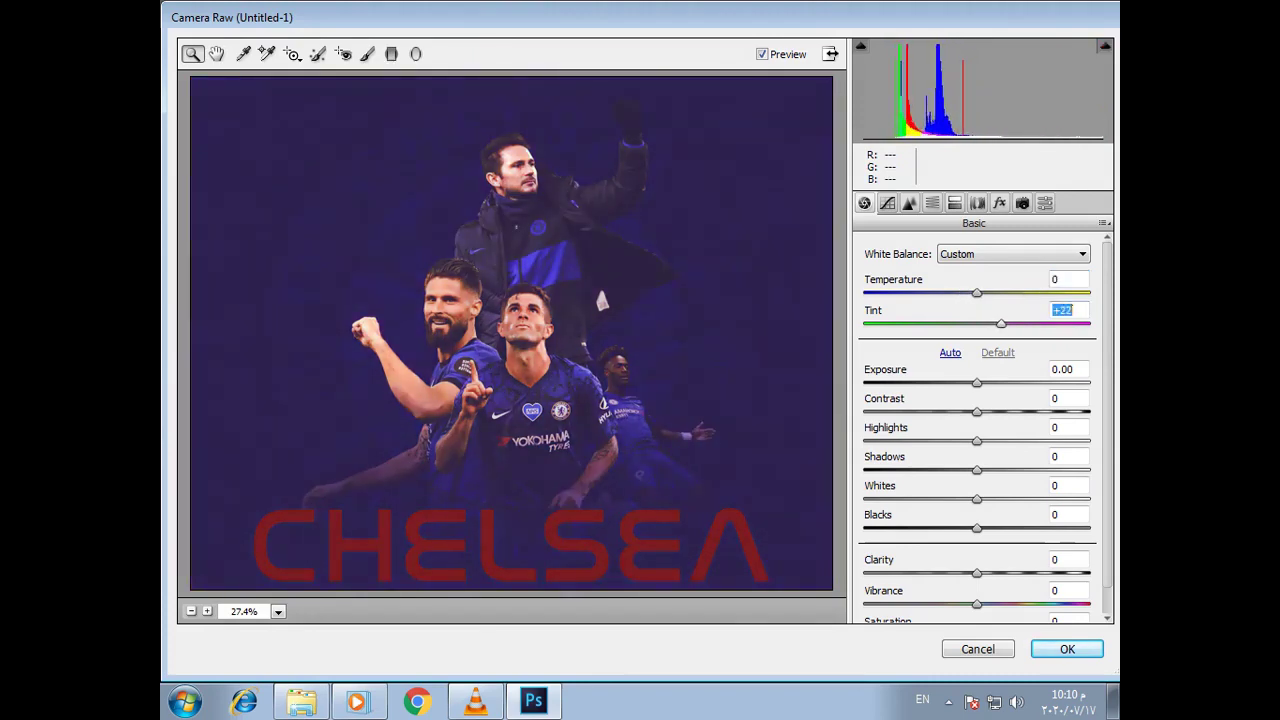
Set Exposure -0.40, Contrast +20 and Highlights +33
key(Tab)
text(-0.4)
key(Tab)
text(28)
key(Return)
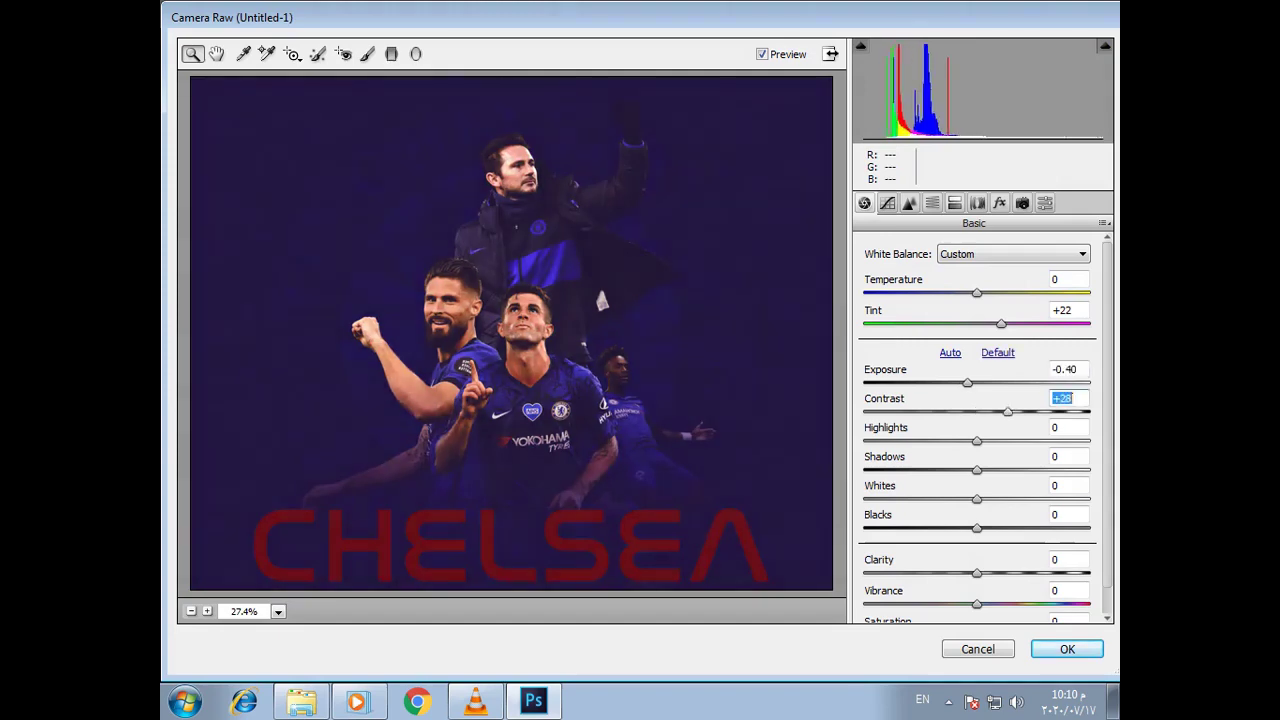
text(20)
key(Return)
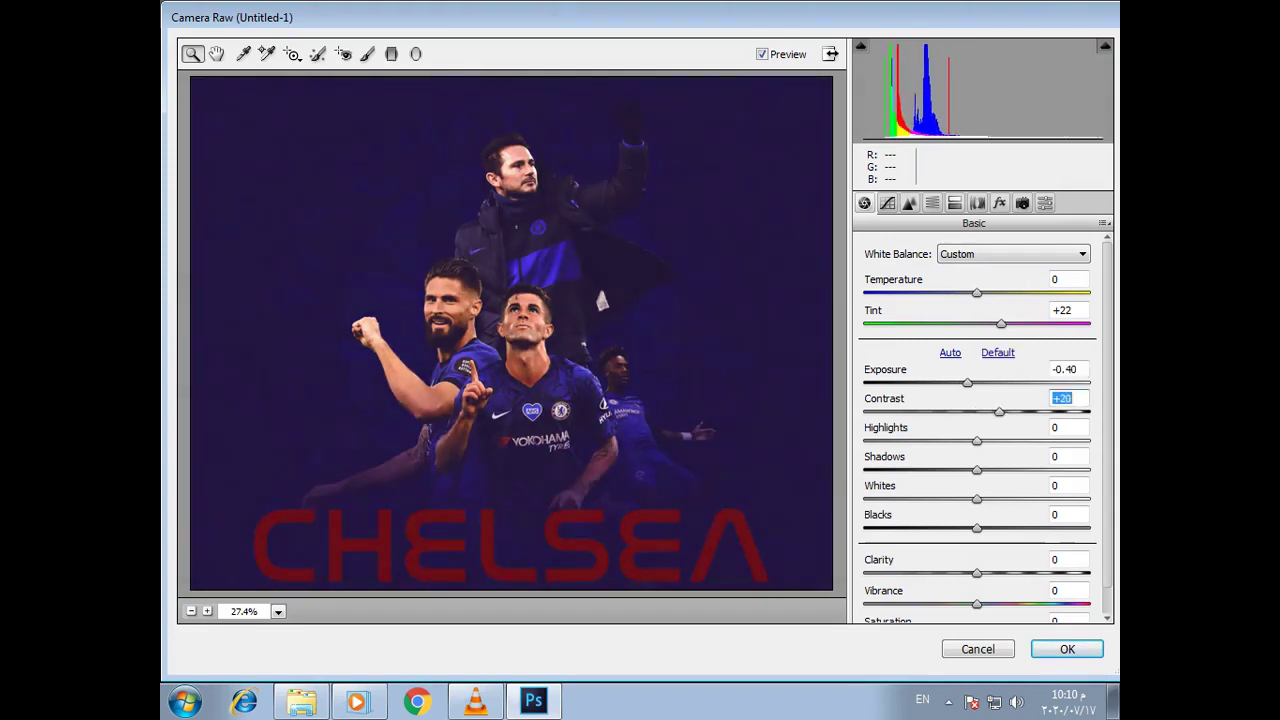
key(Tab)
text(-12)
key(Return)
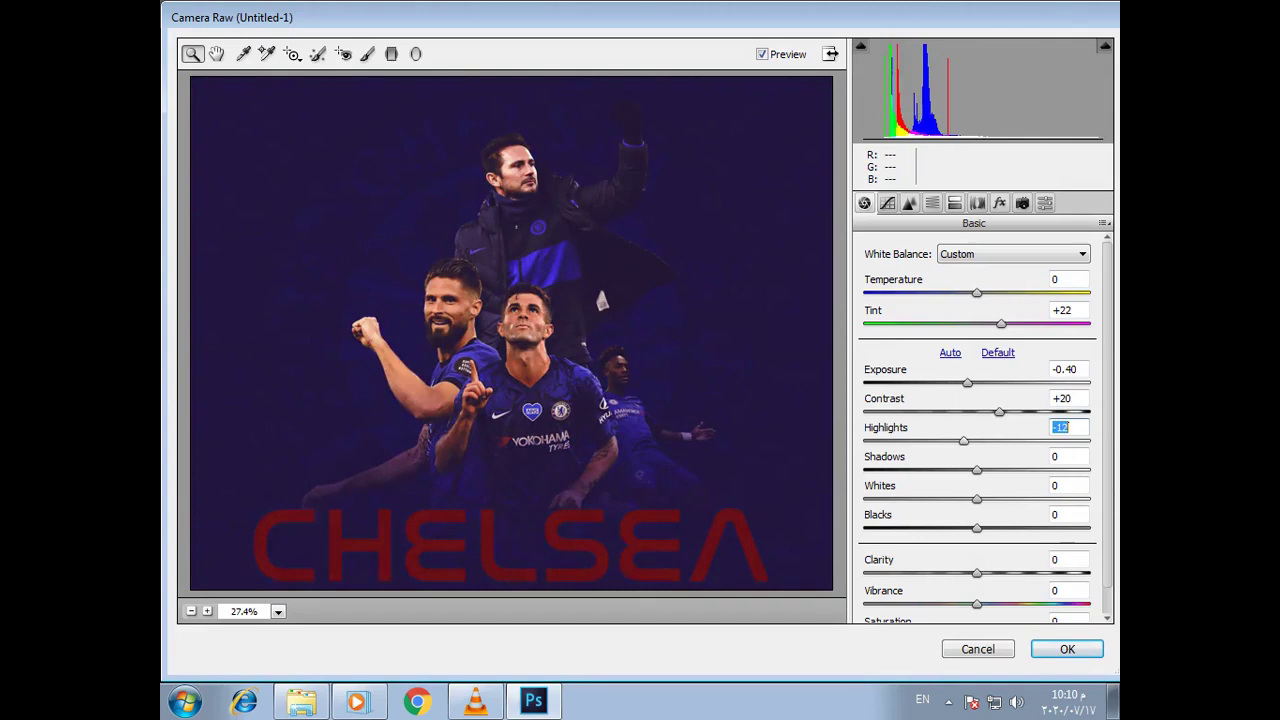
text(33)
key(Return)
Set Shadows +9, Whites +13, Blacks +5, Clarity +8, Vibrance +7, and raise the curve's black point
key(Tab)
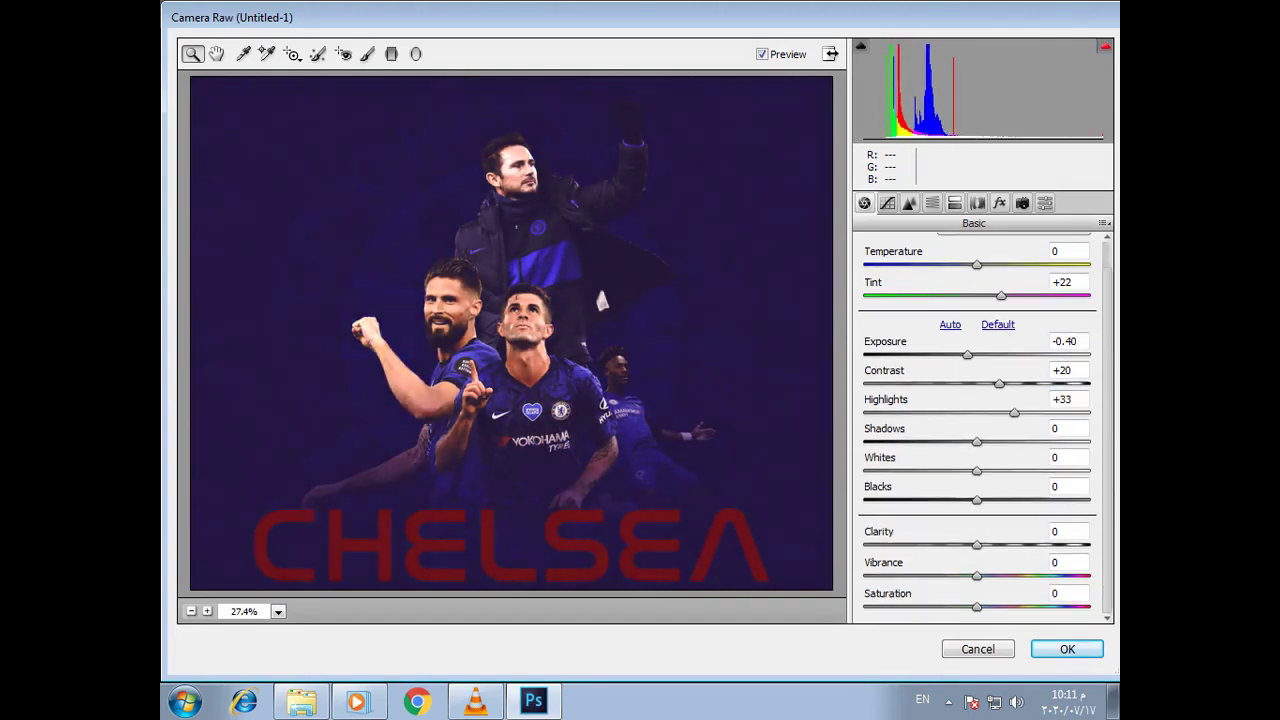
text(9)
key(Tab)
text(13)
key(Tab)
text(20)
text(5)
key(Tab)
text(8)
key(Tab)
text(-78)
key(Return)
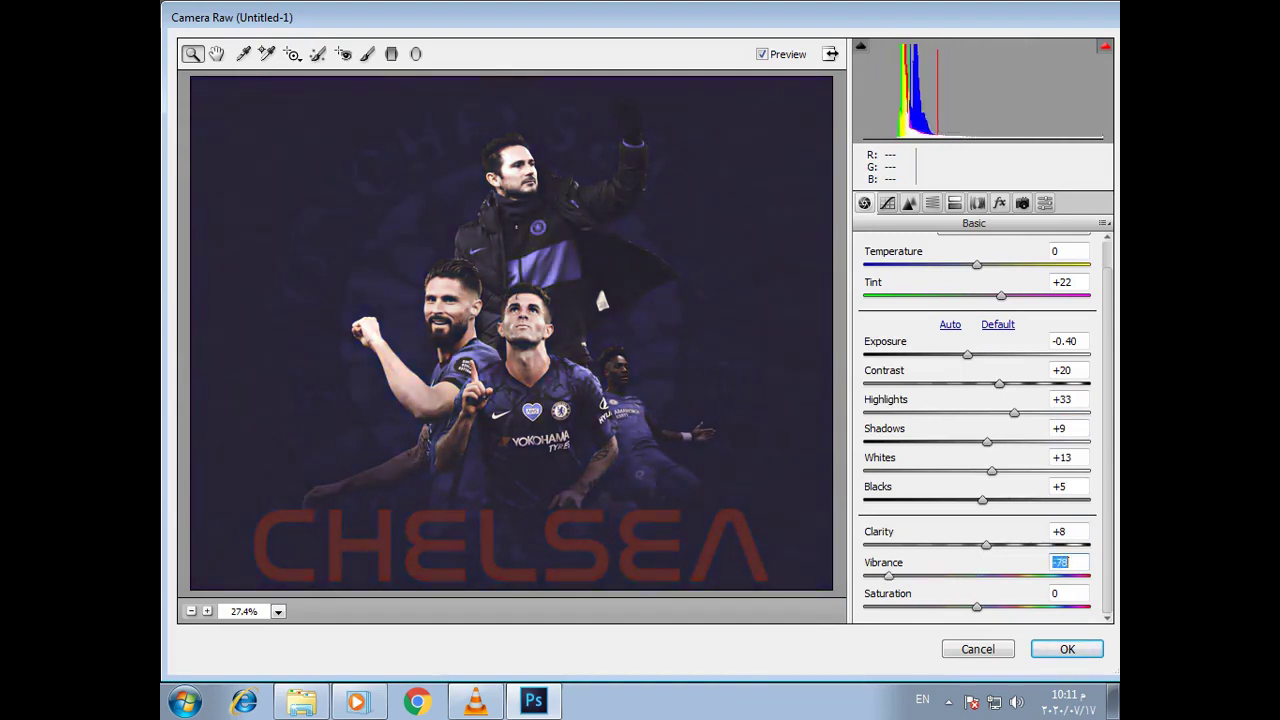
text(7)
key(Return)
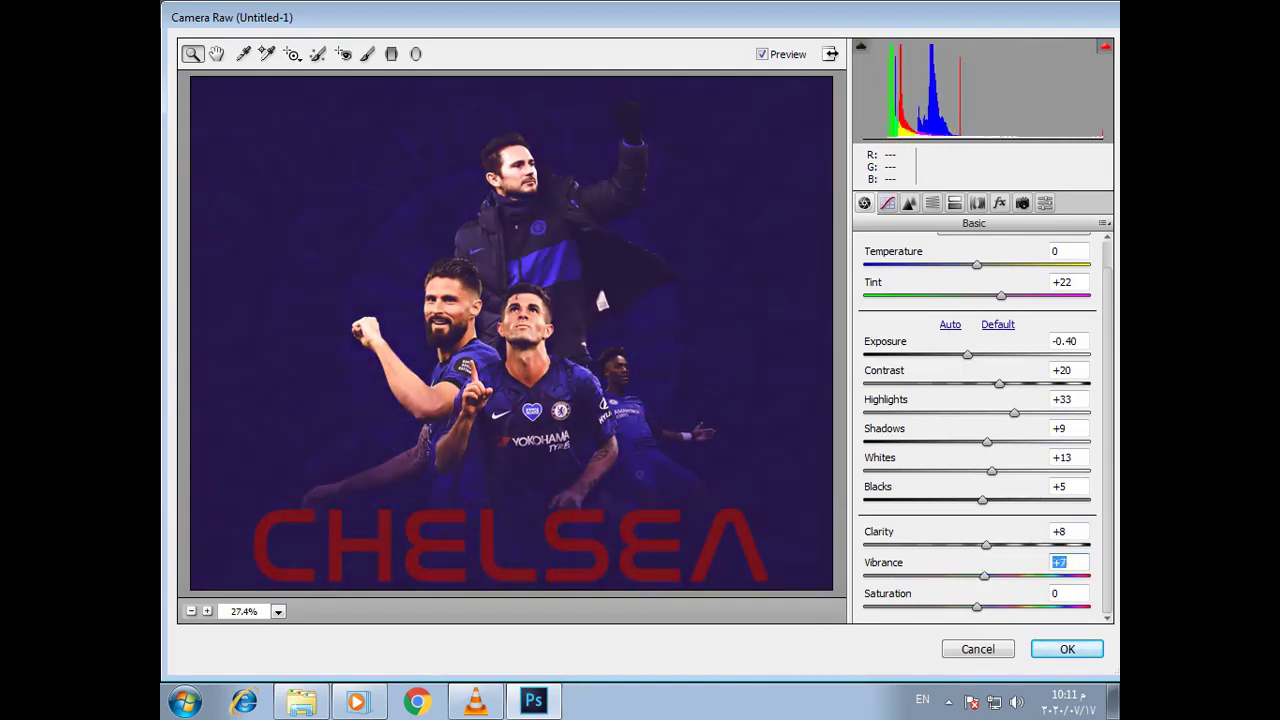
key(ctrl+alt+2)
drag(862, 566, 878, 543)
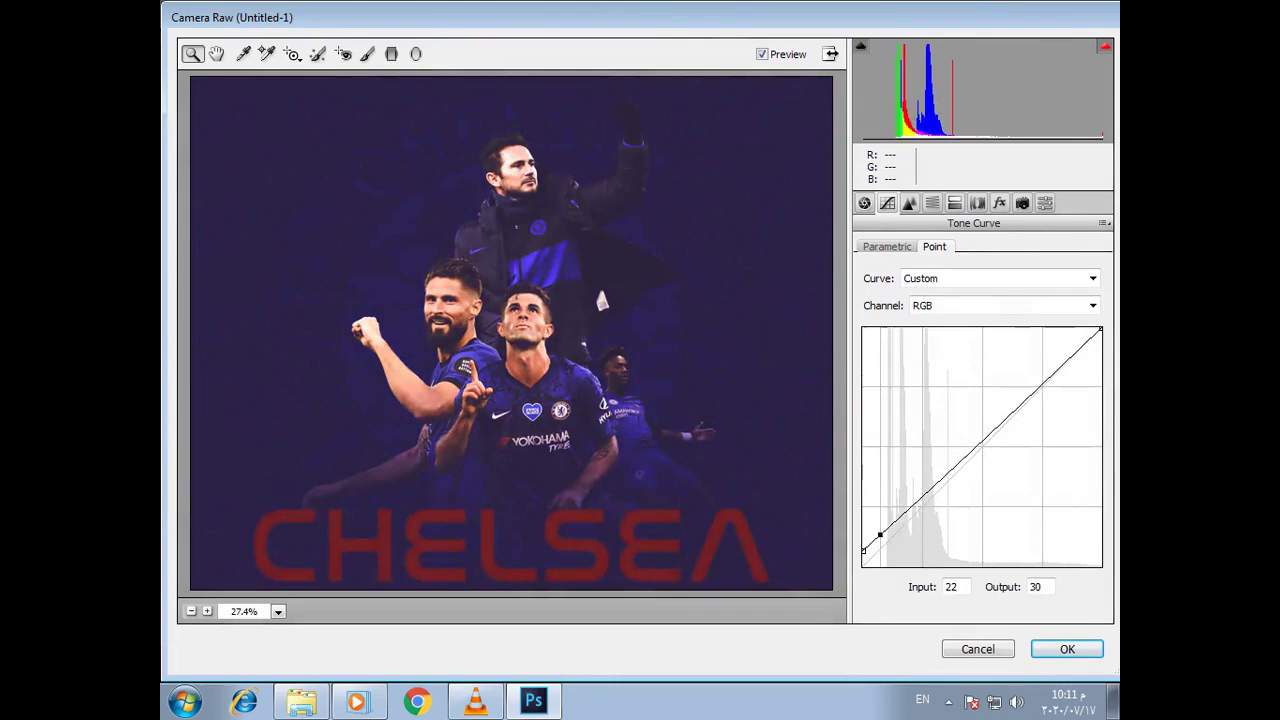
Add a midtone curve point at Input 125 / Output 111 to deepen the midtones
drag(975, 474, 979, 462)
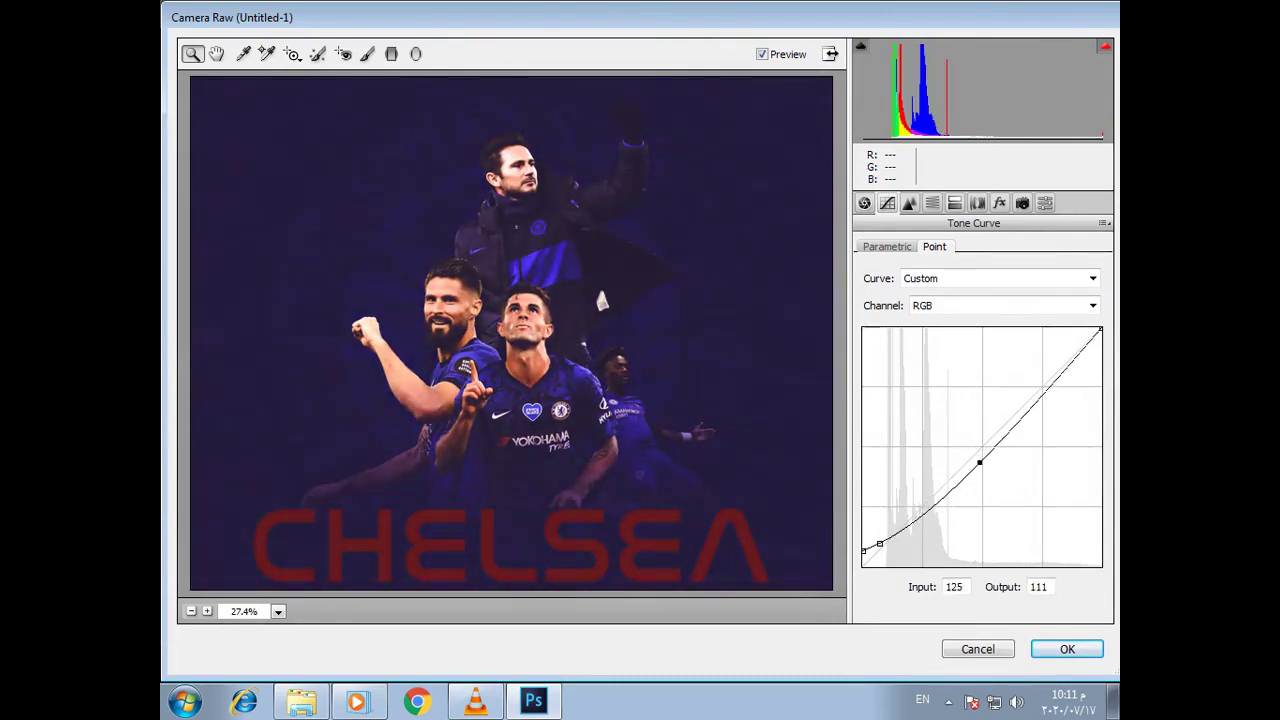
key(ctrl+alt+3)
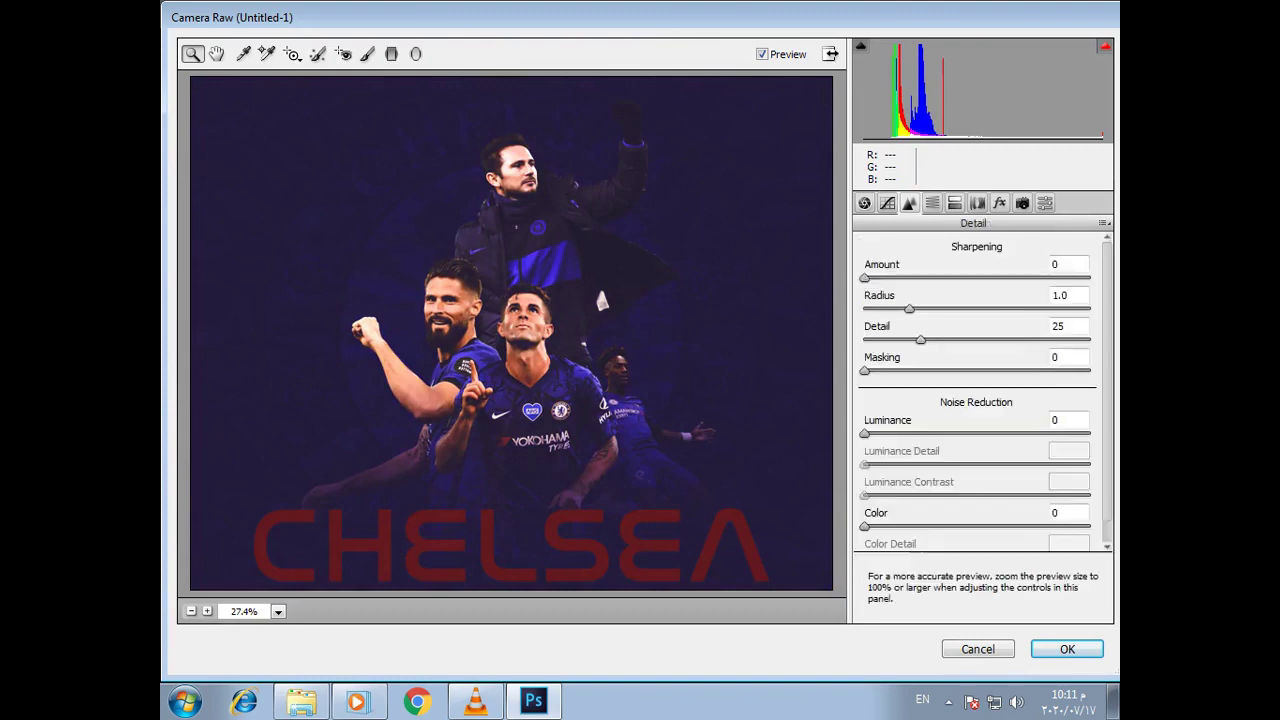
Set Sharpening Amount to about 28, check at 100% zoom, then fit the preview back in view
text(83)
drag(988, 277, 906, 277)
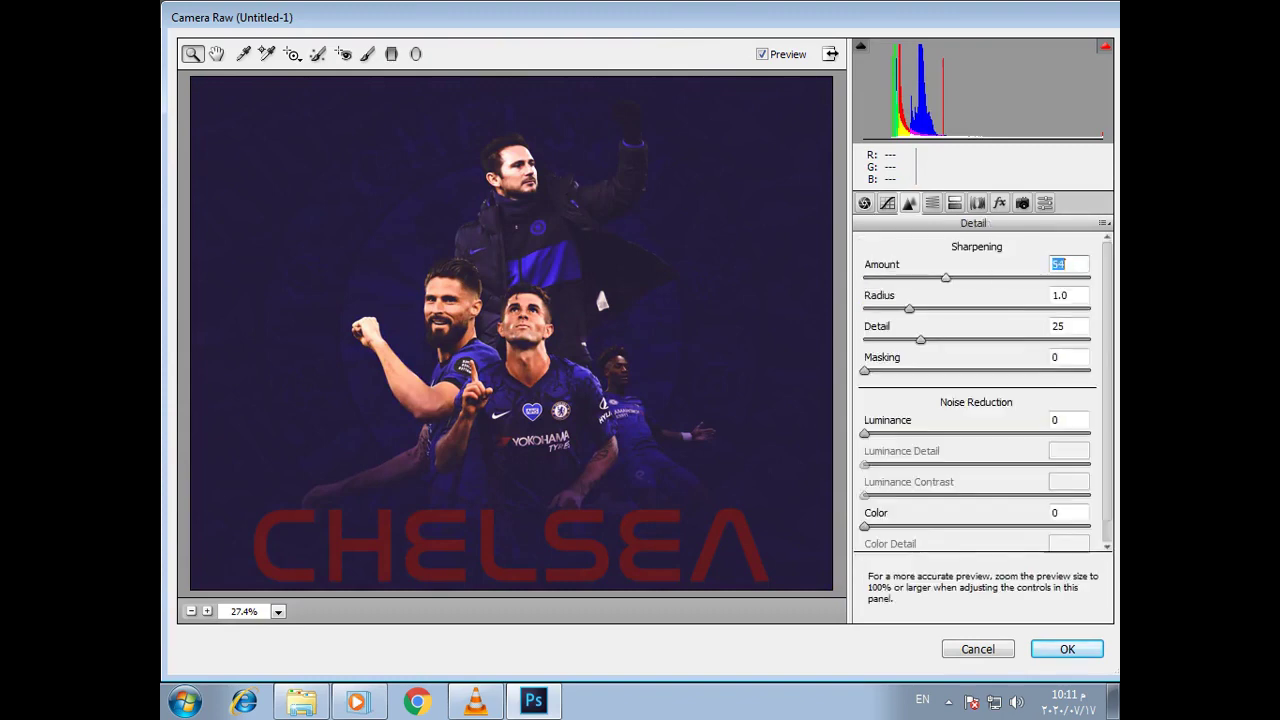
click(278, 611)
click(257, 492)
click(1064, 264)
text(93)
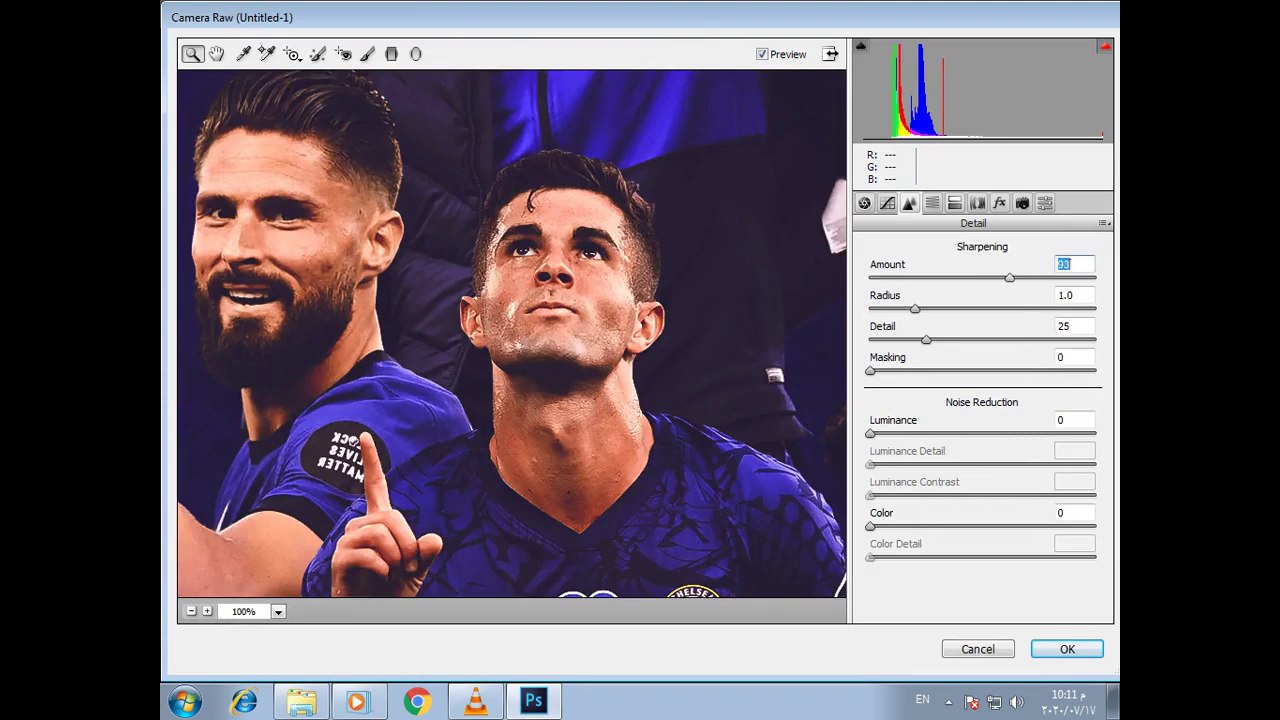
text(28)
click(278, 611)
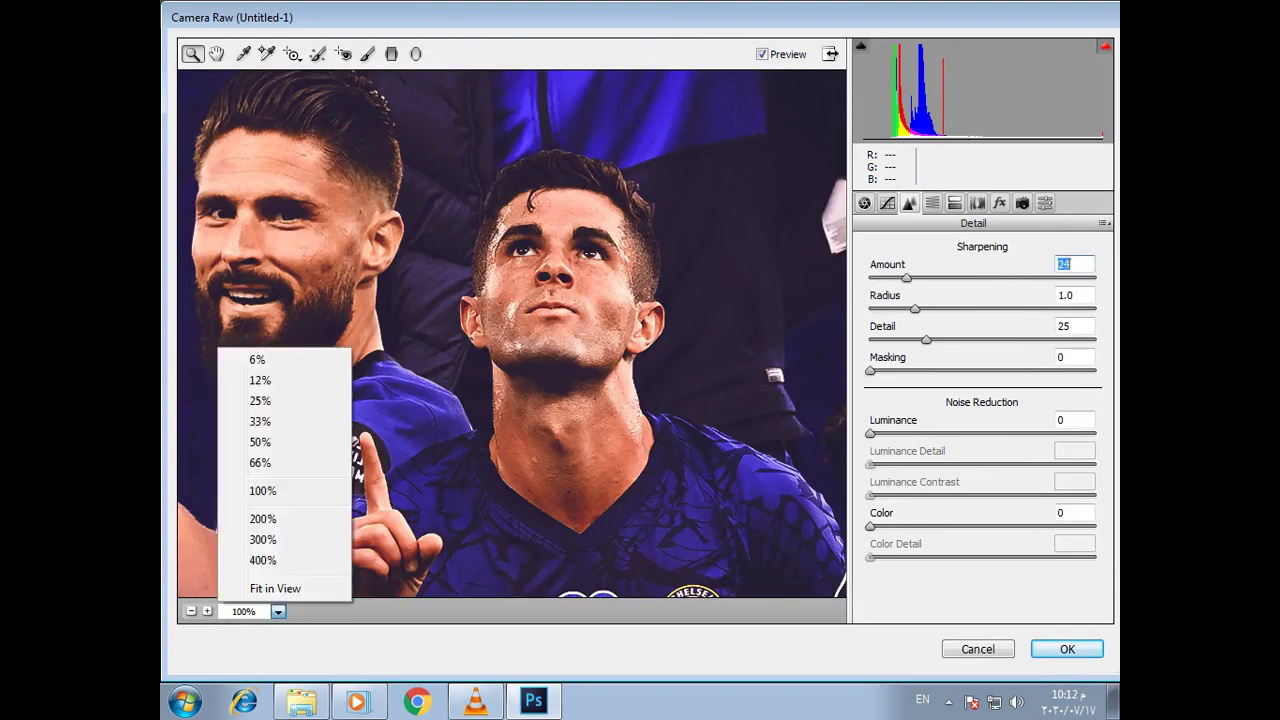
click(275, 588)
click(931, 203)
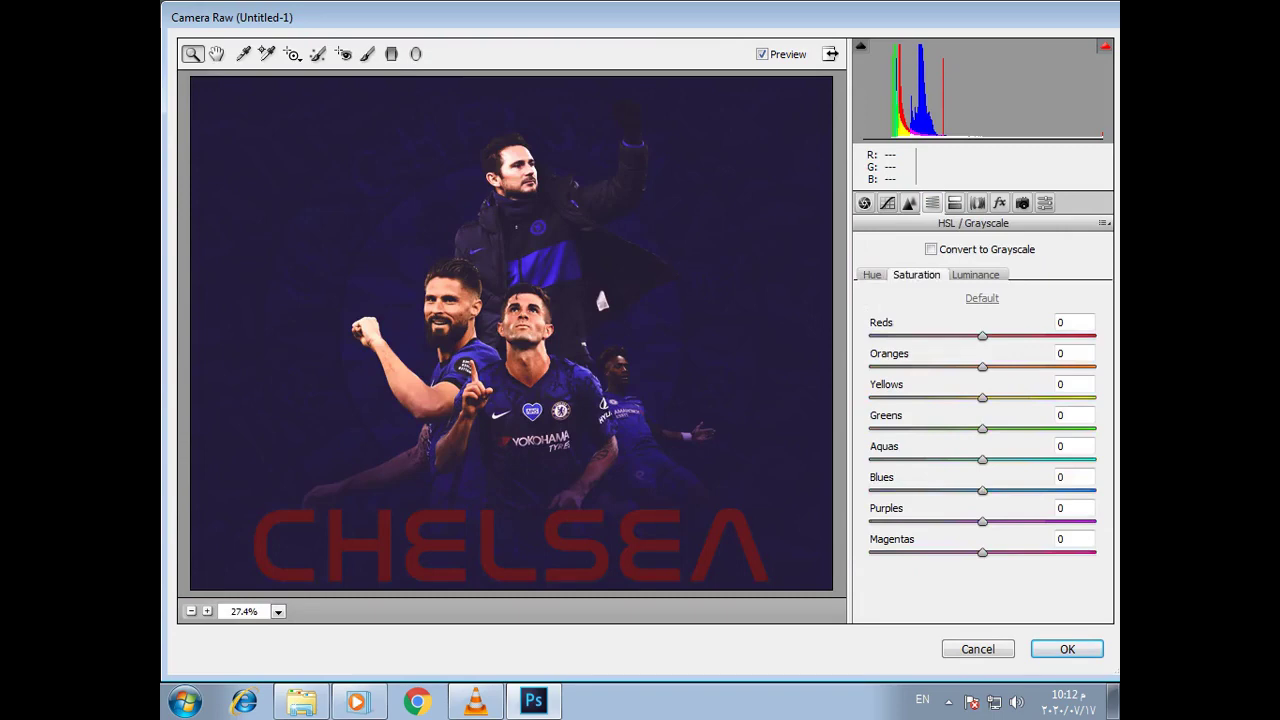
Set HSL hues to Blues -61, Purples +22 and Aquas +3
click(872, 274)
mouse_move(982, 490)
mouse_down()
mouse_move(1037, 490)
mouse_move(894, 490)
mouse_up()
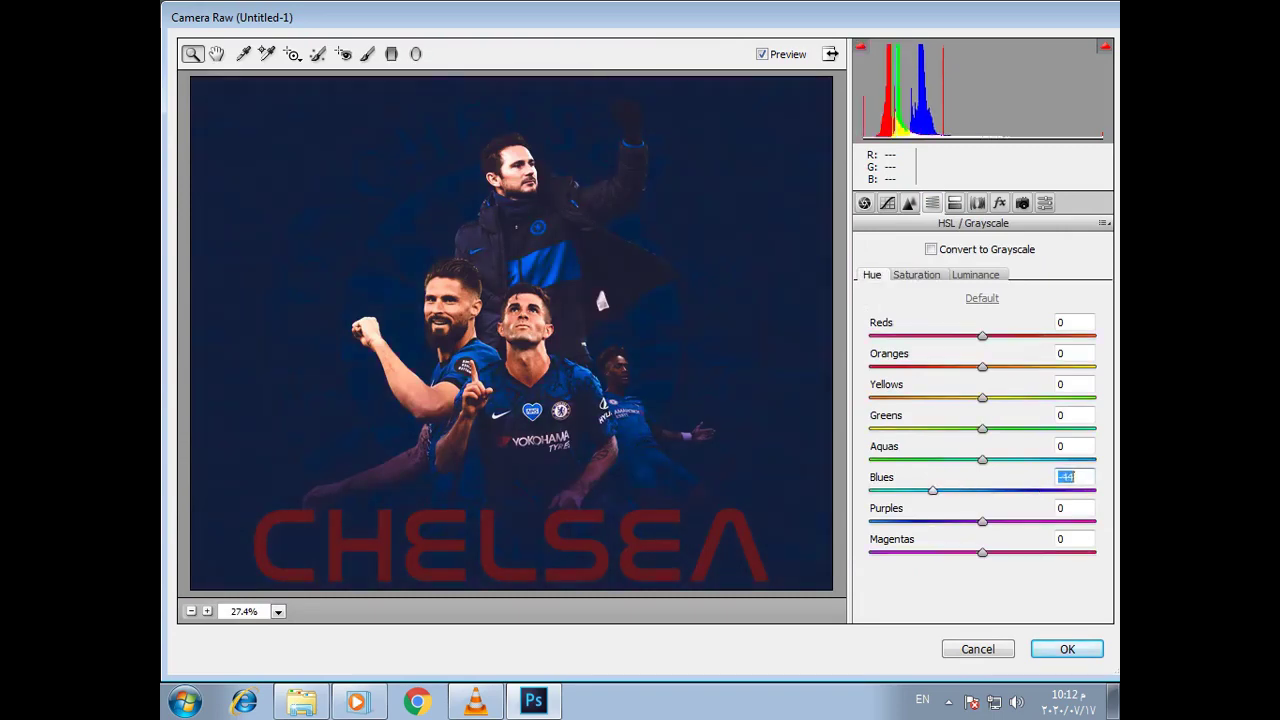
mouse_move(894, 490)
mouse_down()
mouse_move(870, 490)
mouse_move(913, 490)
mouse_up()
mouse_move(982, 521)
mouse_down()
mouse_move(1095, 521)
mouse_move(1006, 521)
mouse_up()
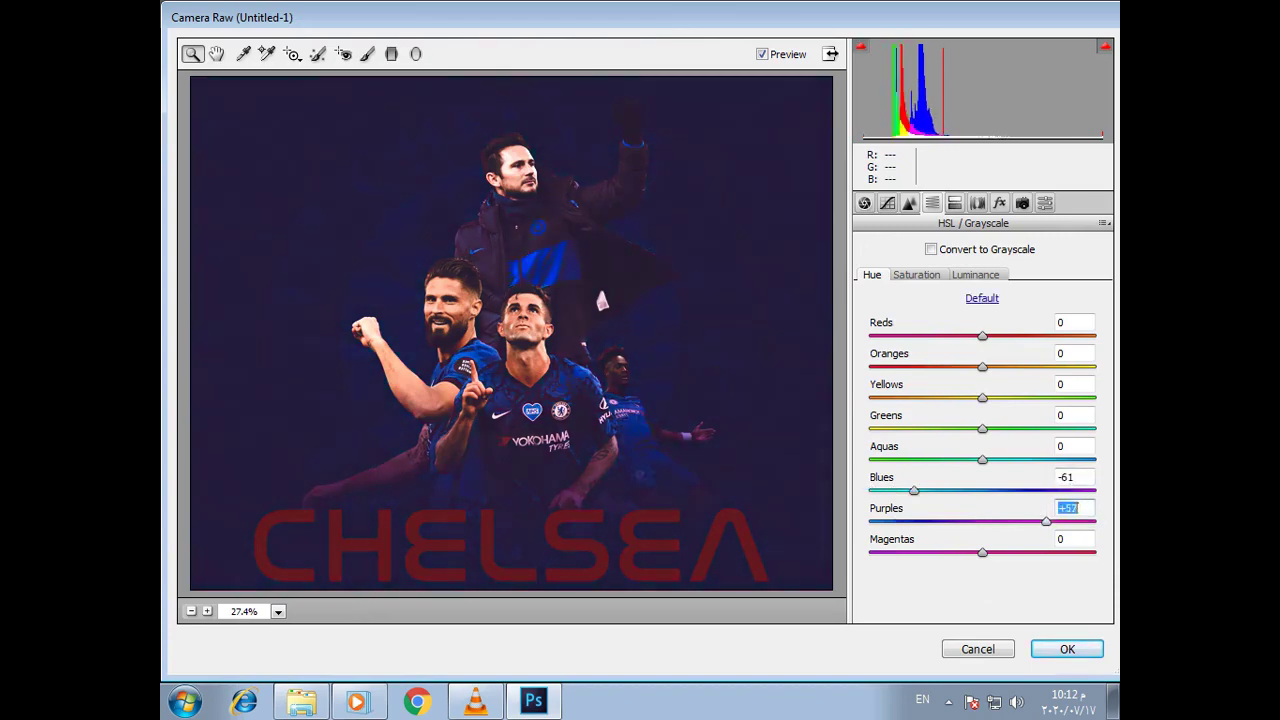
click(1074, 446)
key(Up)
key(Up)
key(Up)
click(1074, 322)
text(-7843)
key(Return)
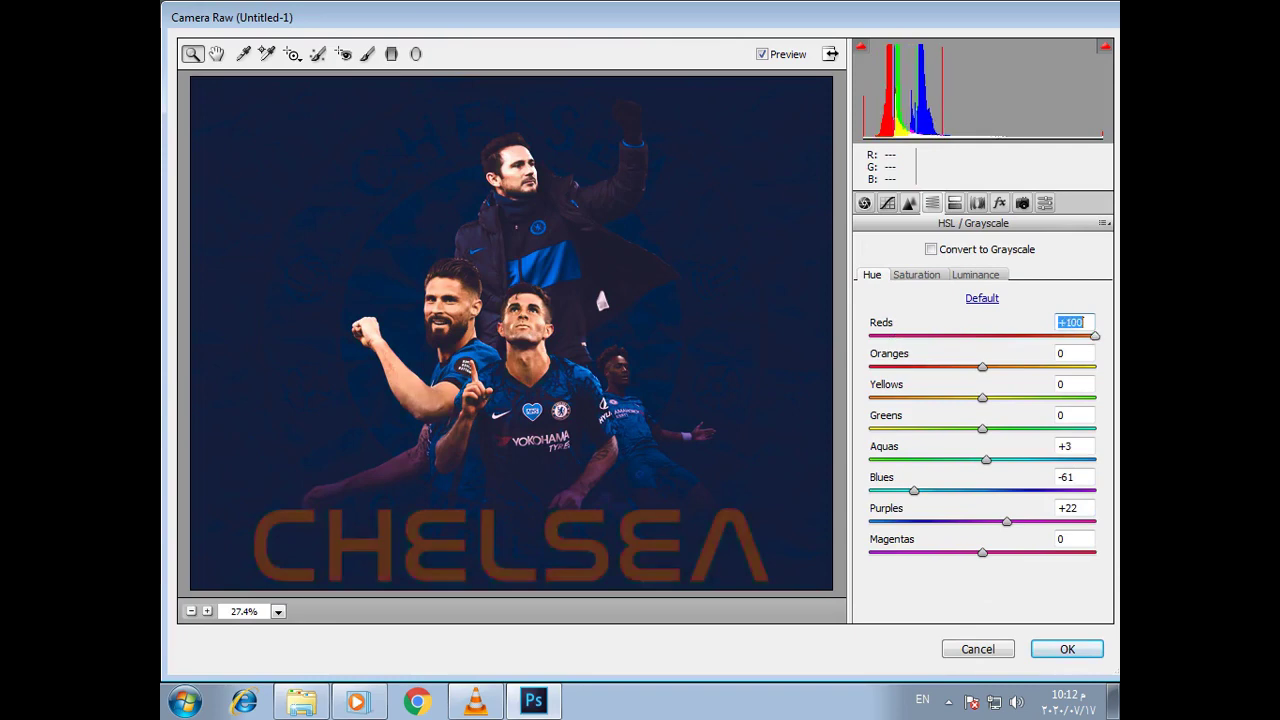
text(0)
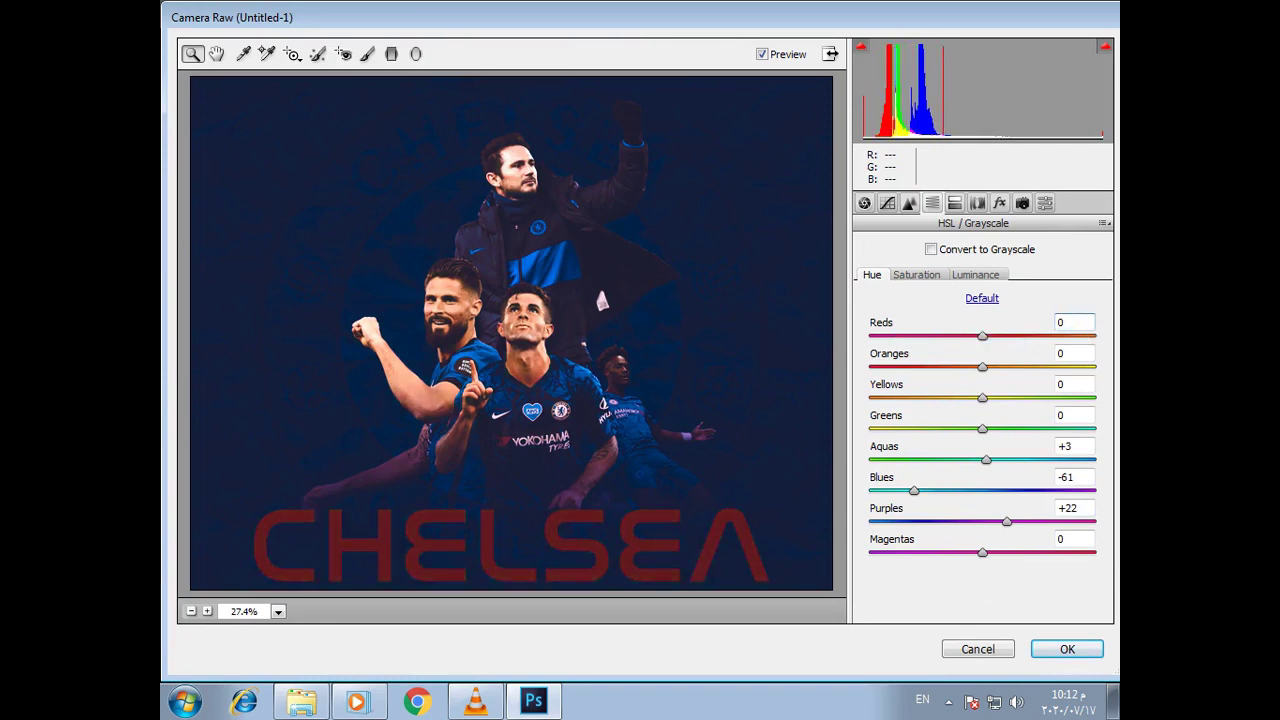
Try -100 saturation on oranges, yellows, magentas, aquas and purples, then reset saturation to default
click(916, 274)
click(1072, 353)
text(-100)
key(Return)
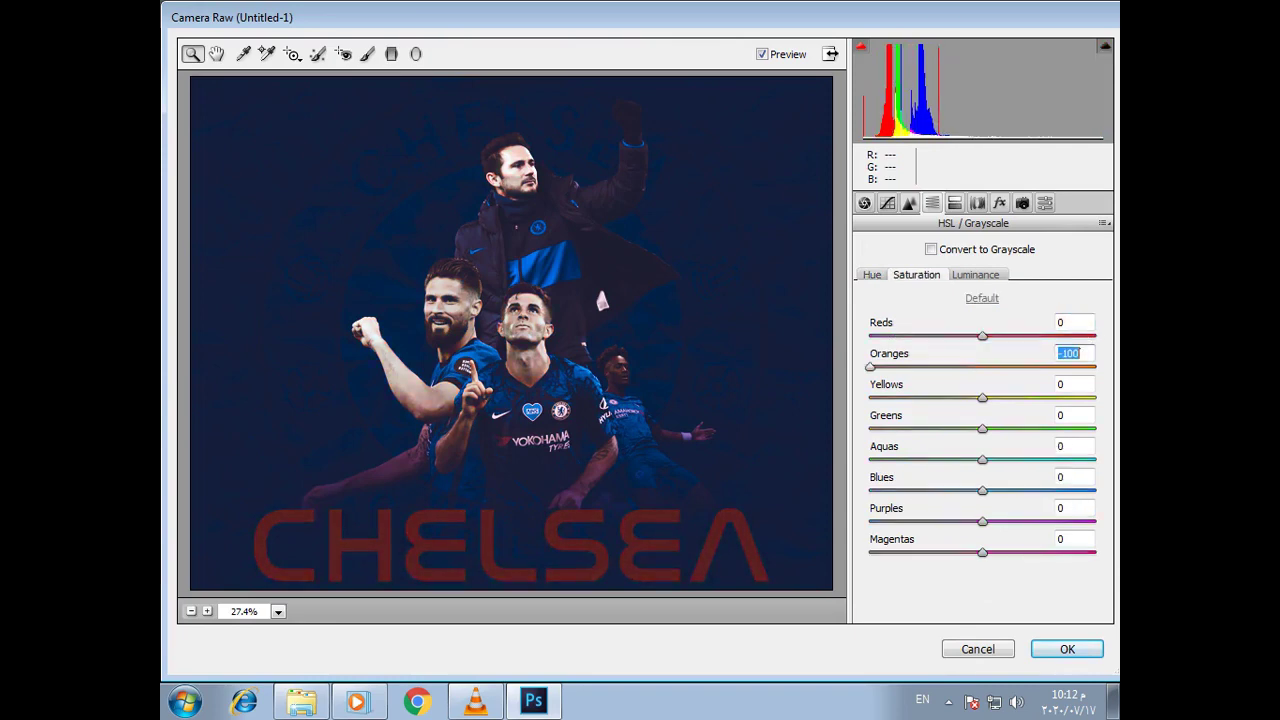
key(Tab)
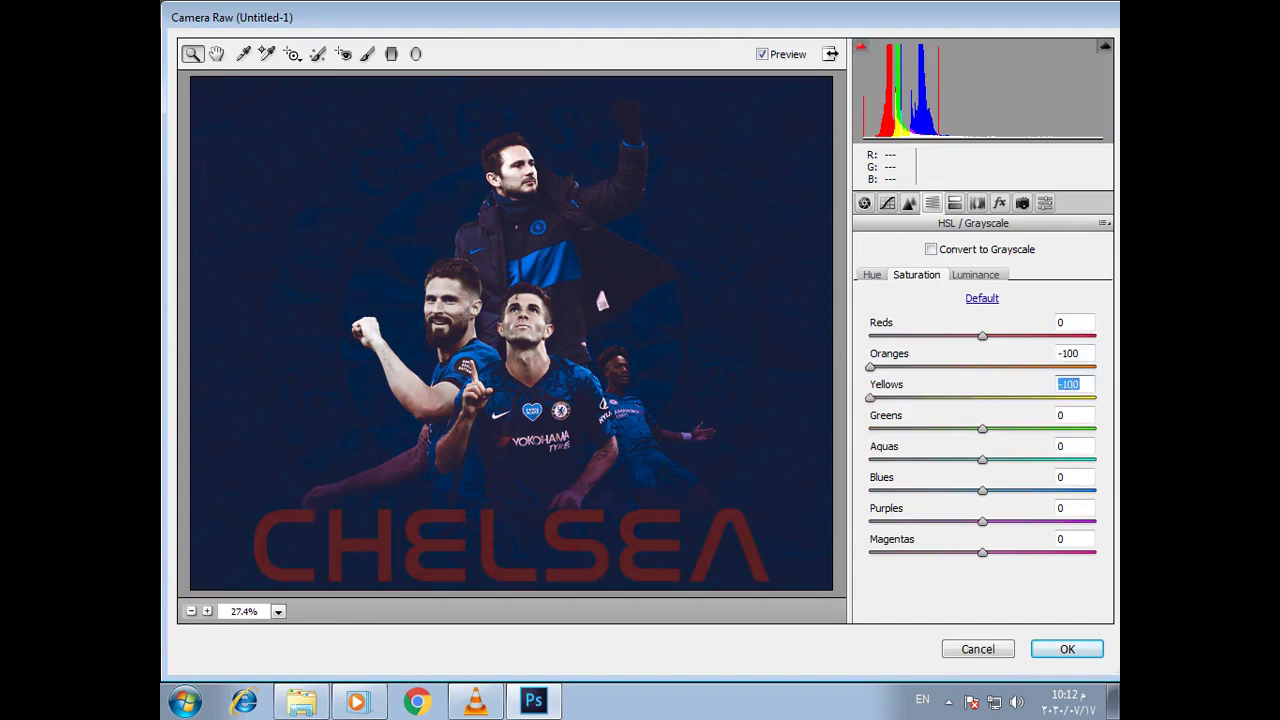
text(-100)
key(Tab)
text(-100)
key(Tab)
key(Tab)
key(Tab)
text(42)
text(0)
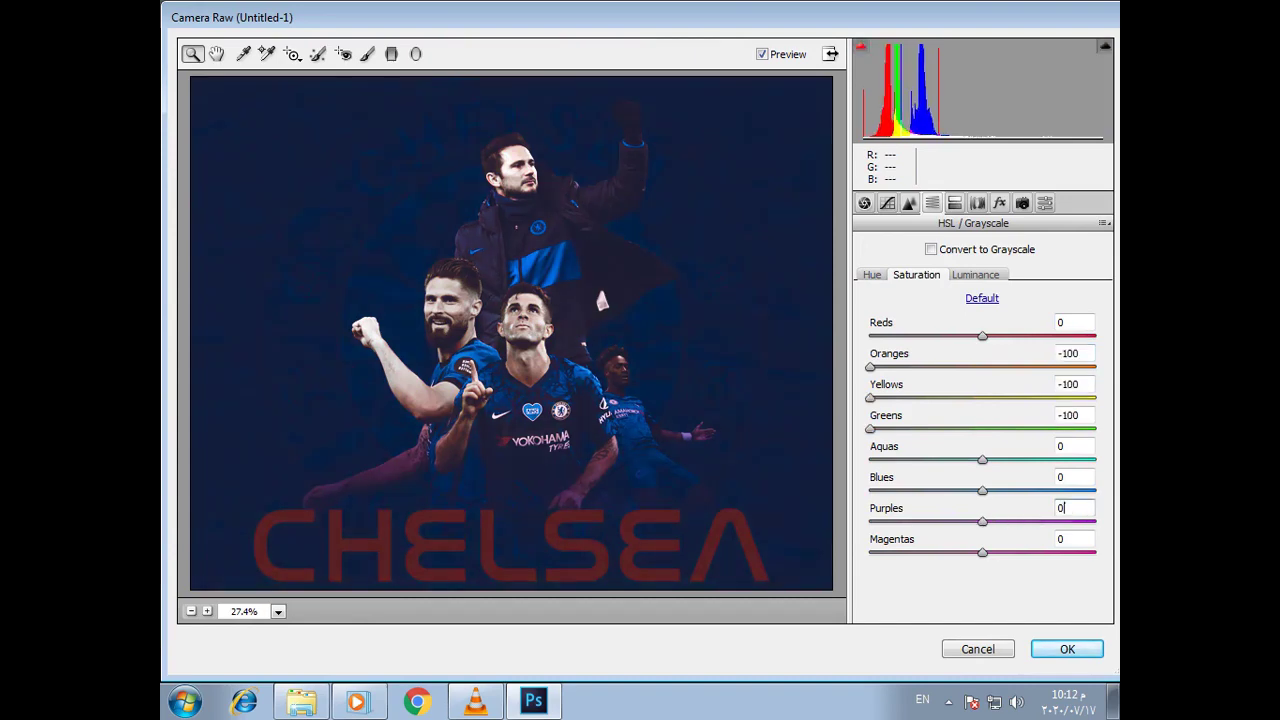
key(Tab)
text(-100)
key(Return)
click(1068, 446)
text(-100)
key(Return)
click(1068, 508)
text(-100)
key(Return)
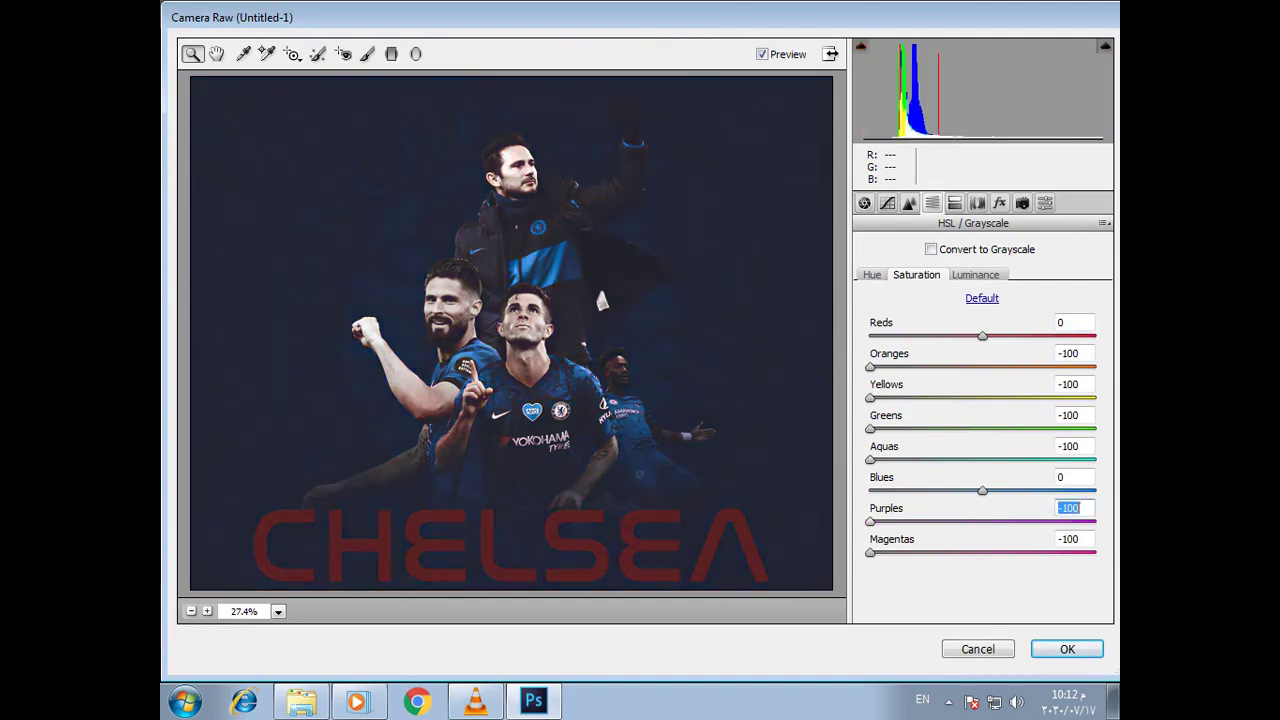
click(982, 298)
Set HSL Luminance to Aquas -26, Blues -27, Purples +3 and Reds +10
click(872, 274)
click(975, 274)
key(Up)
key(Up)
key(Up)
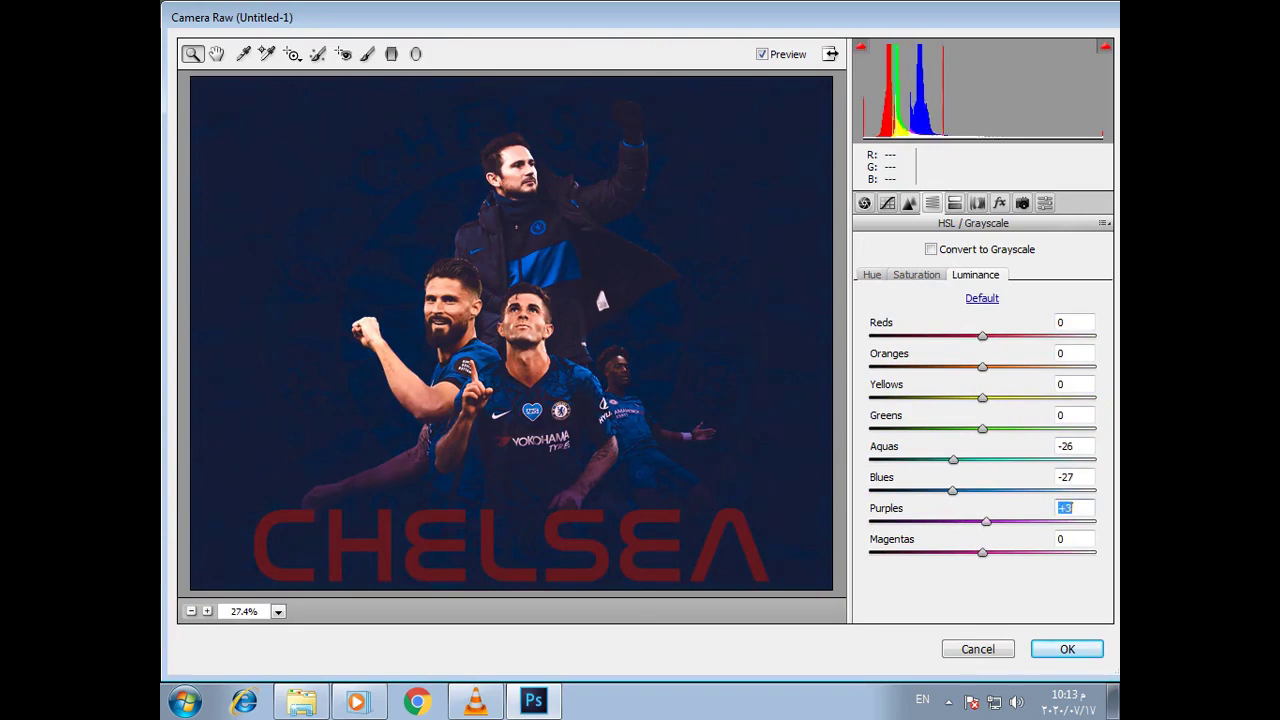
click(1075, 322)
key(shift+Up)
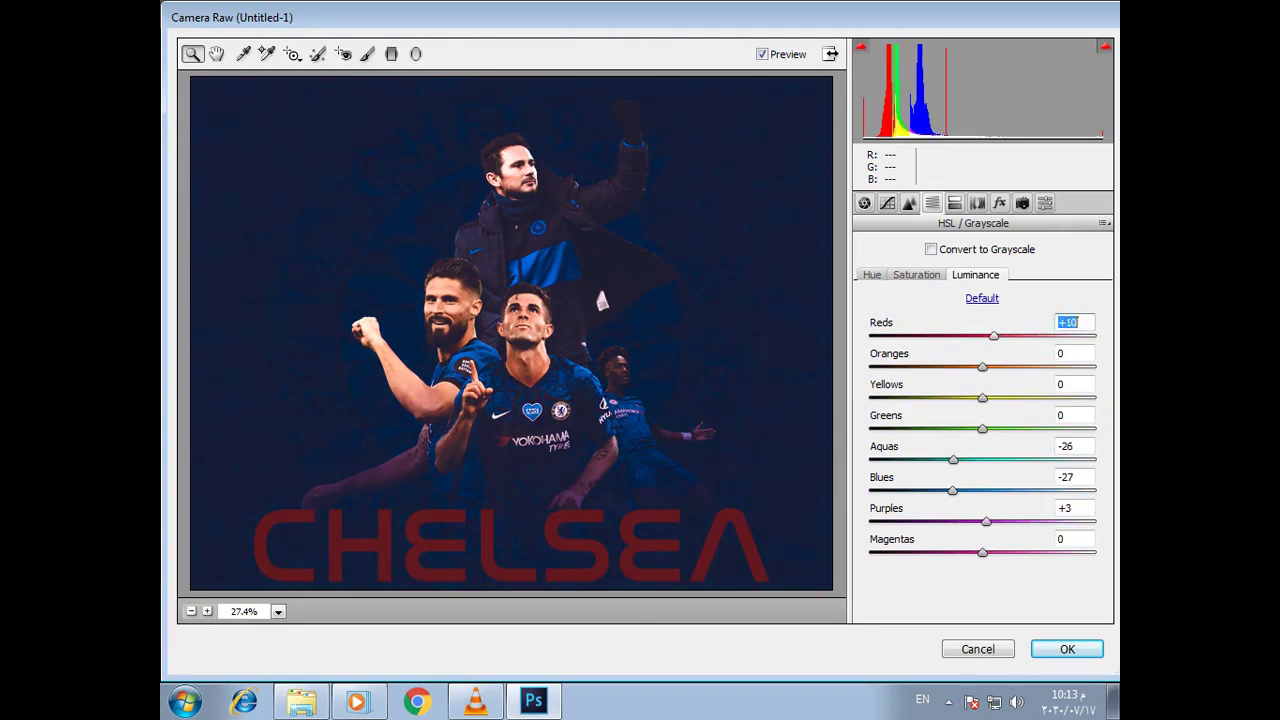
key(Tab)
key(ctrl+alt+5)
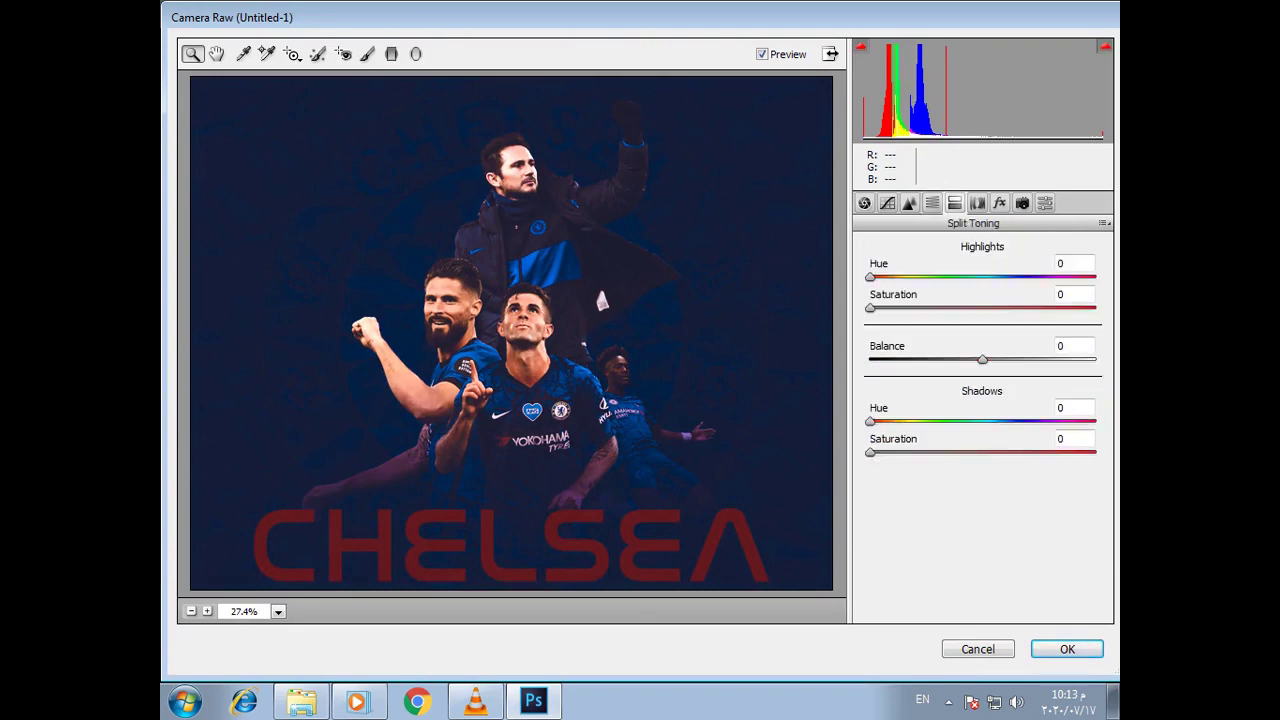
Try a shadow tint hue of 189, then set the HSL Purples hue to +7
click(1075, 407)
text(189)
key(Return)
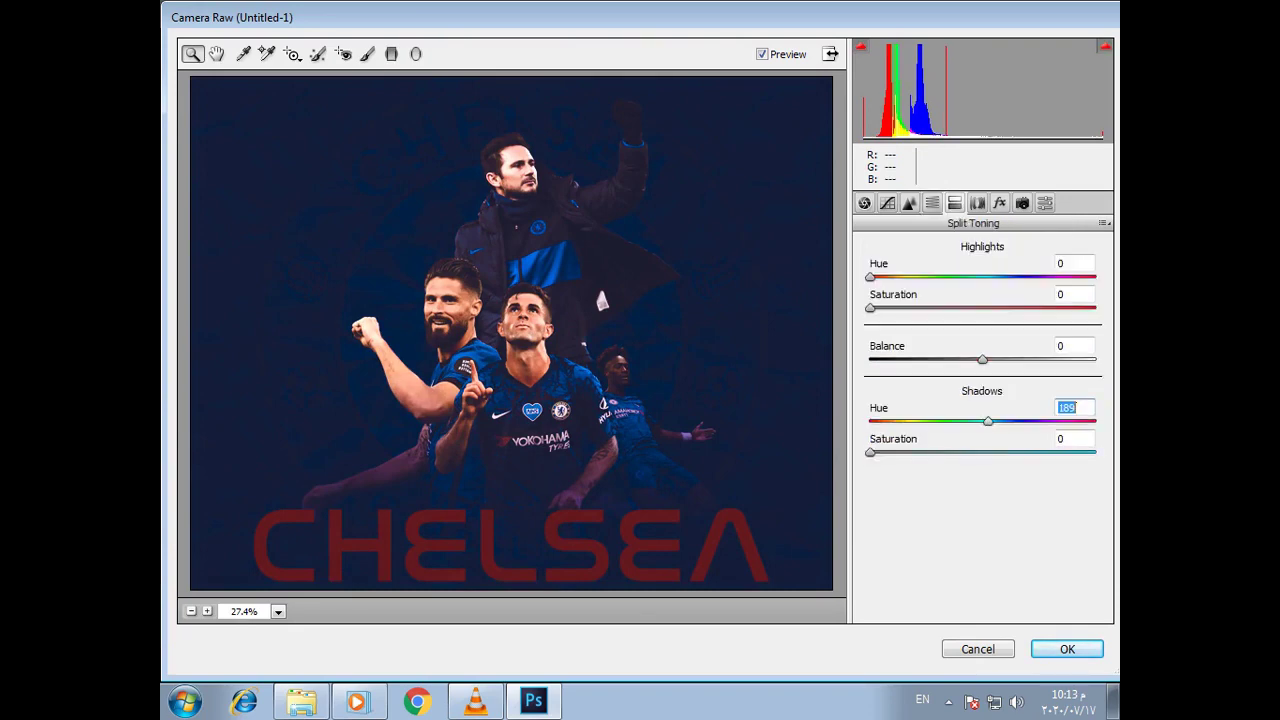
key(Tab)
key(ctrl+alt+4)
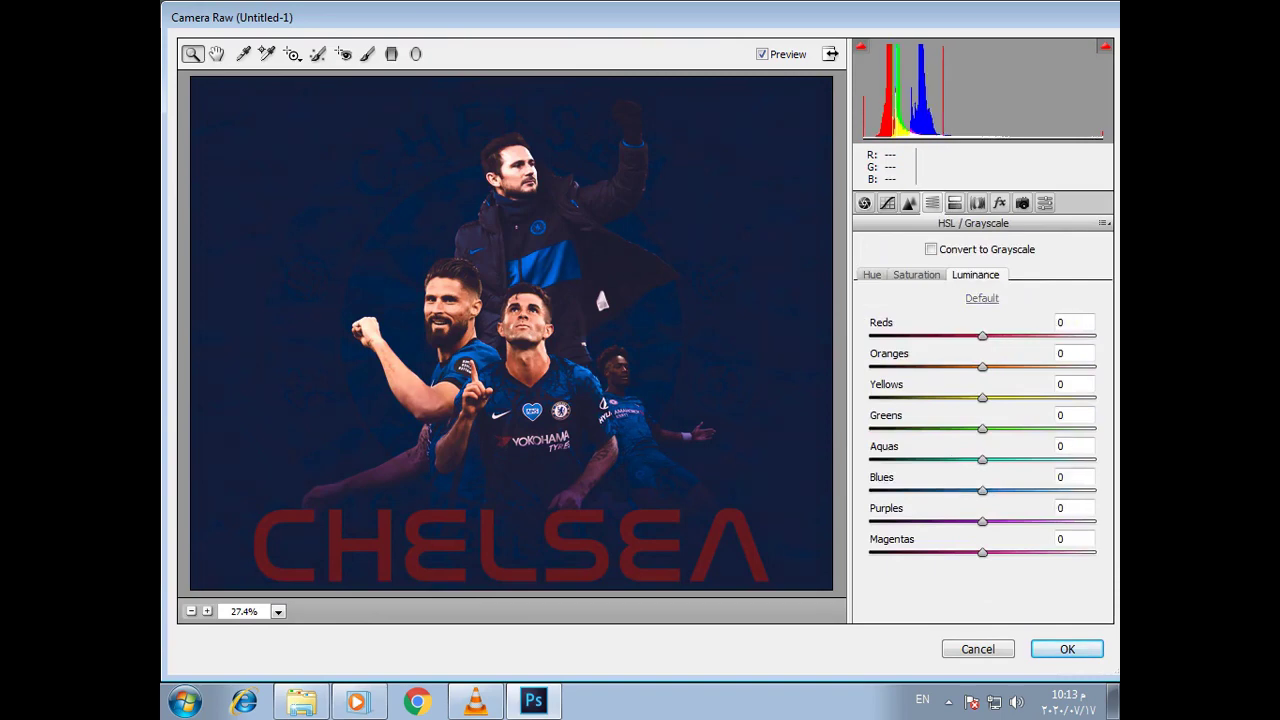
click(872, 274)
click(1075, 508)
text(7)
key(Return)
click(916, 274)
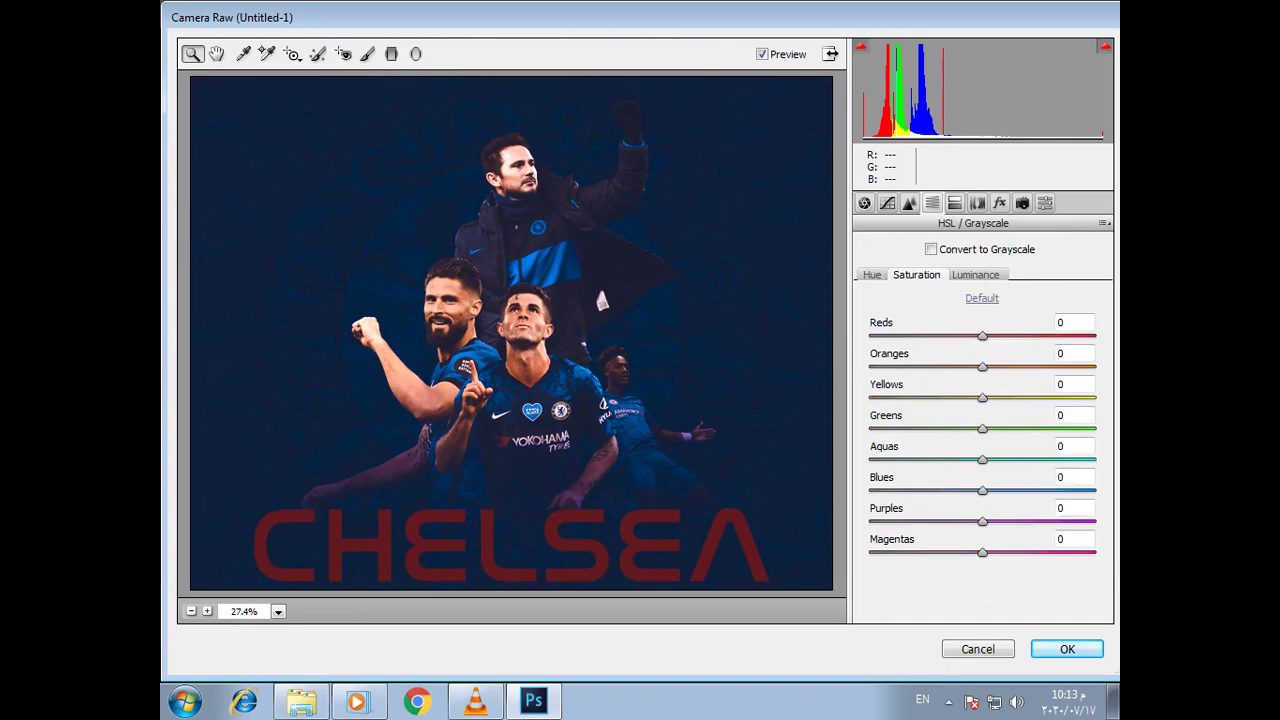
key(ctrl+alt+5)
Tint the shadows at Hue 276, Saturation 10 and the highlights at Hue 179
click(1075, 438)
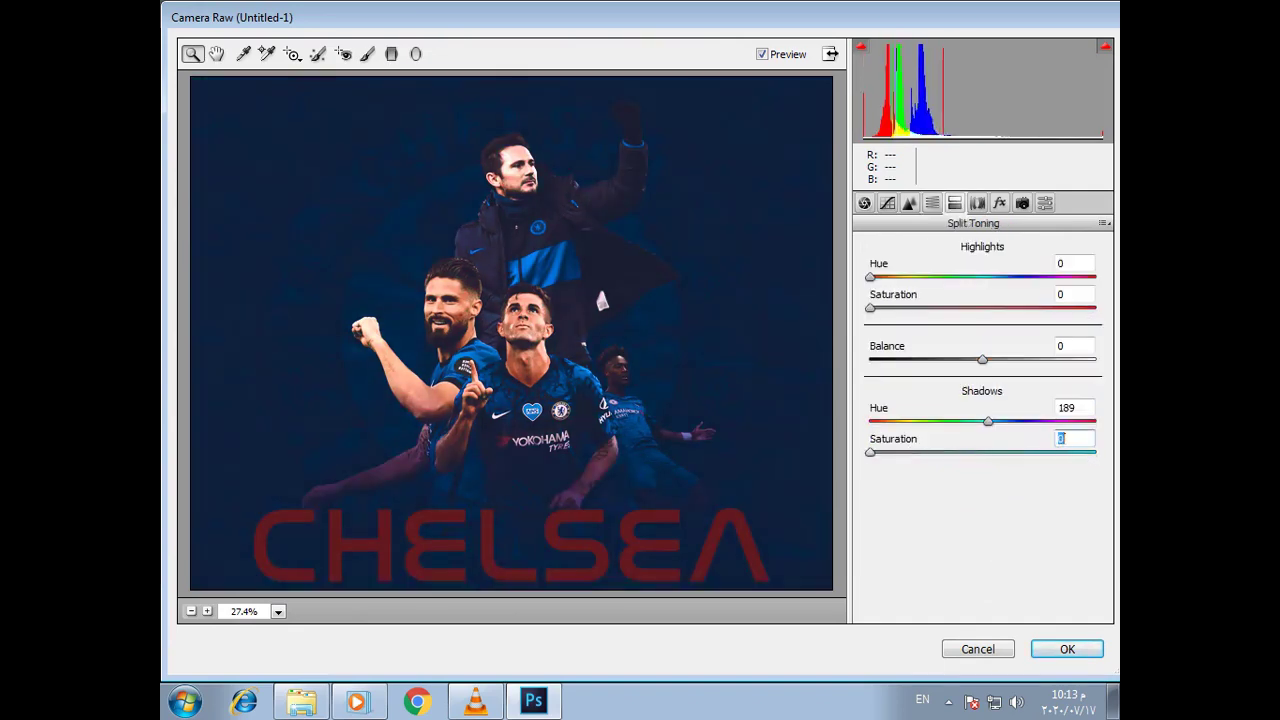
key(shift+Tab)
text(23)
key(Tab)
text(16)
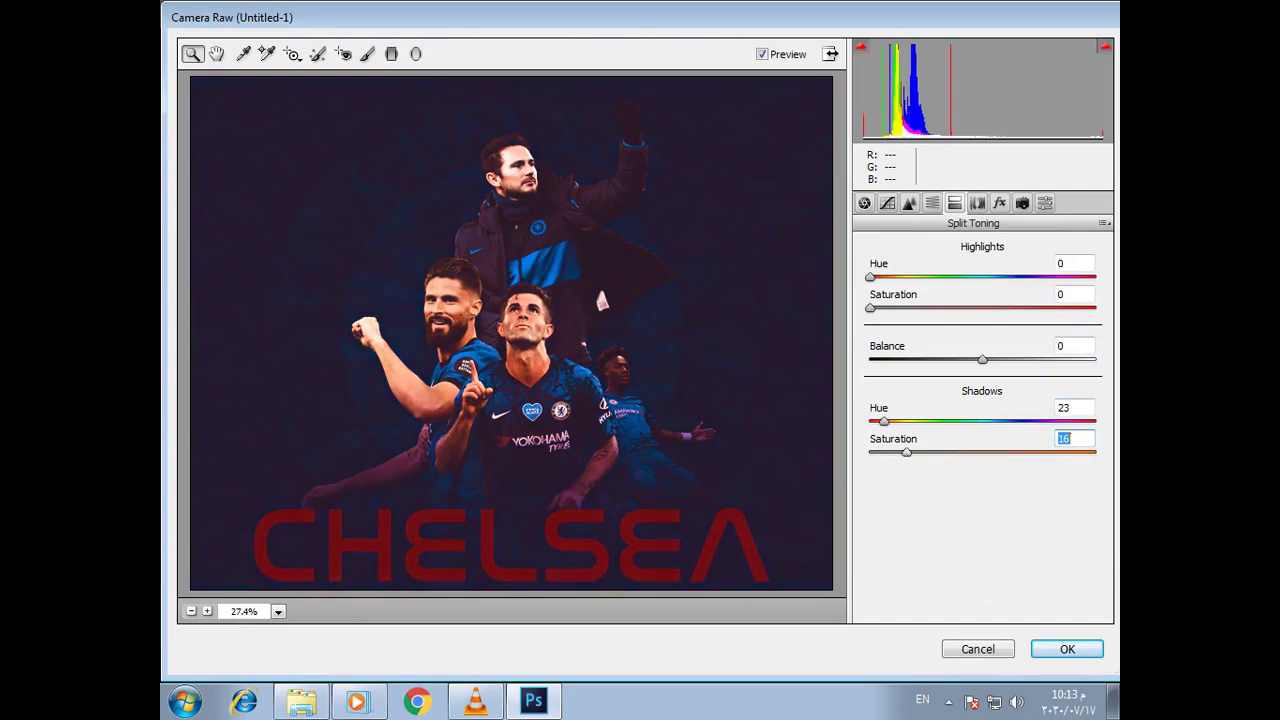
key(shift+Tab)
text(276)
key(Tab)
text(10)
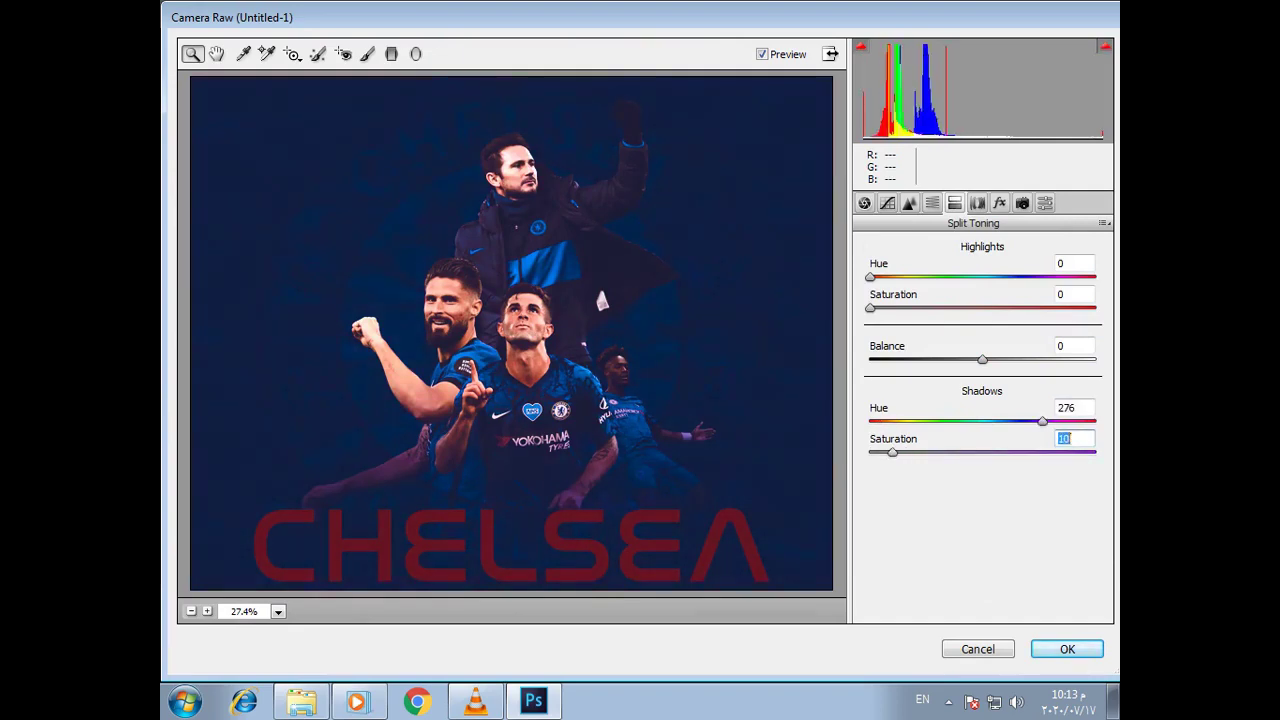
key(shift+Tab)
key(shift+Tab)
key(shift+Tab)
text(179)
key(Tab)
text(19)
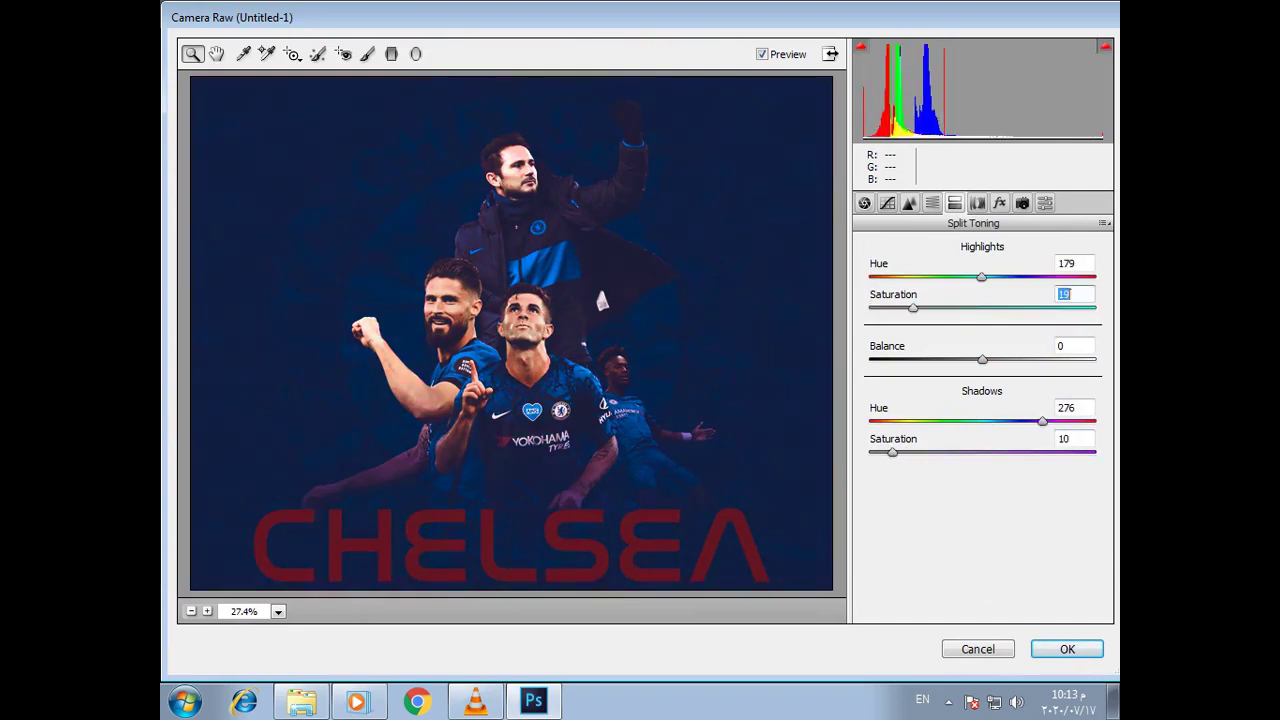
text(31)
text(15)
Add grain with Amount 40, Size 28 and Roughness 76
key(ctrl+alt+6)
key(ctrl+alt+7)
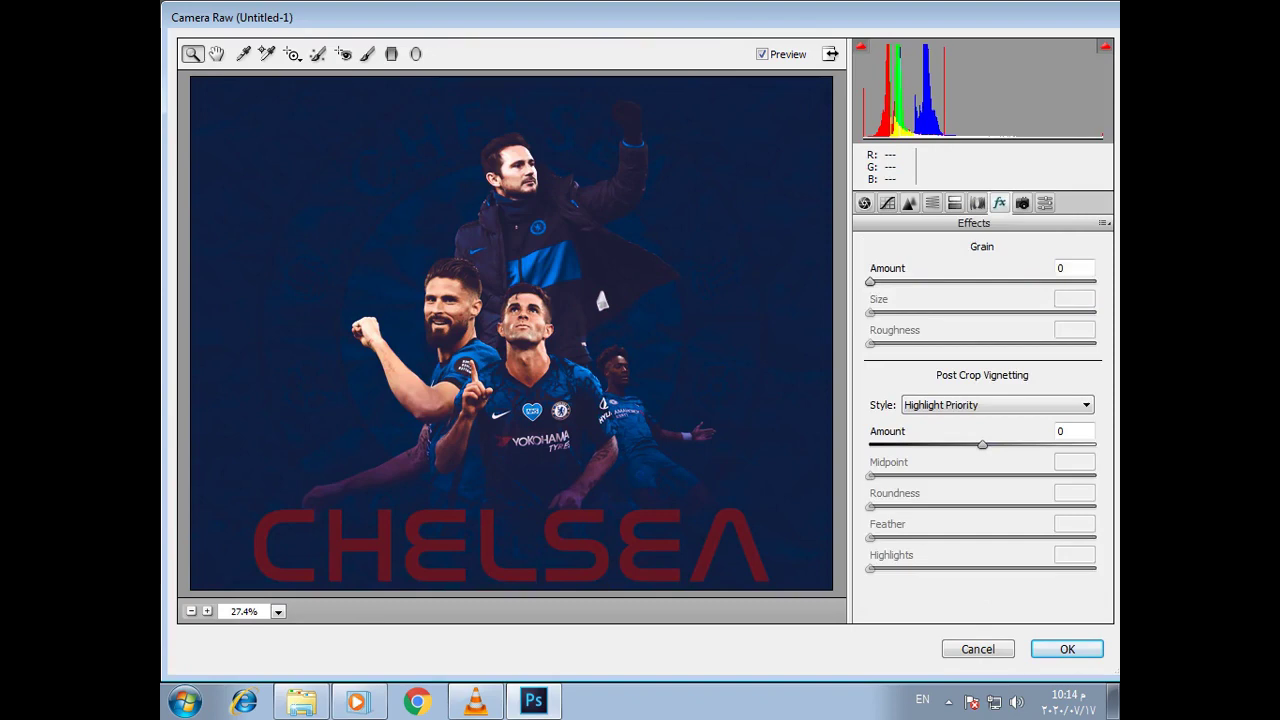
text(12)
text(40)
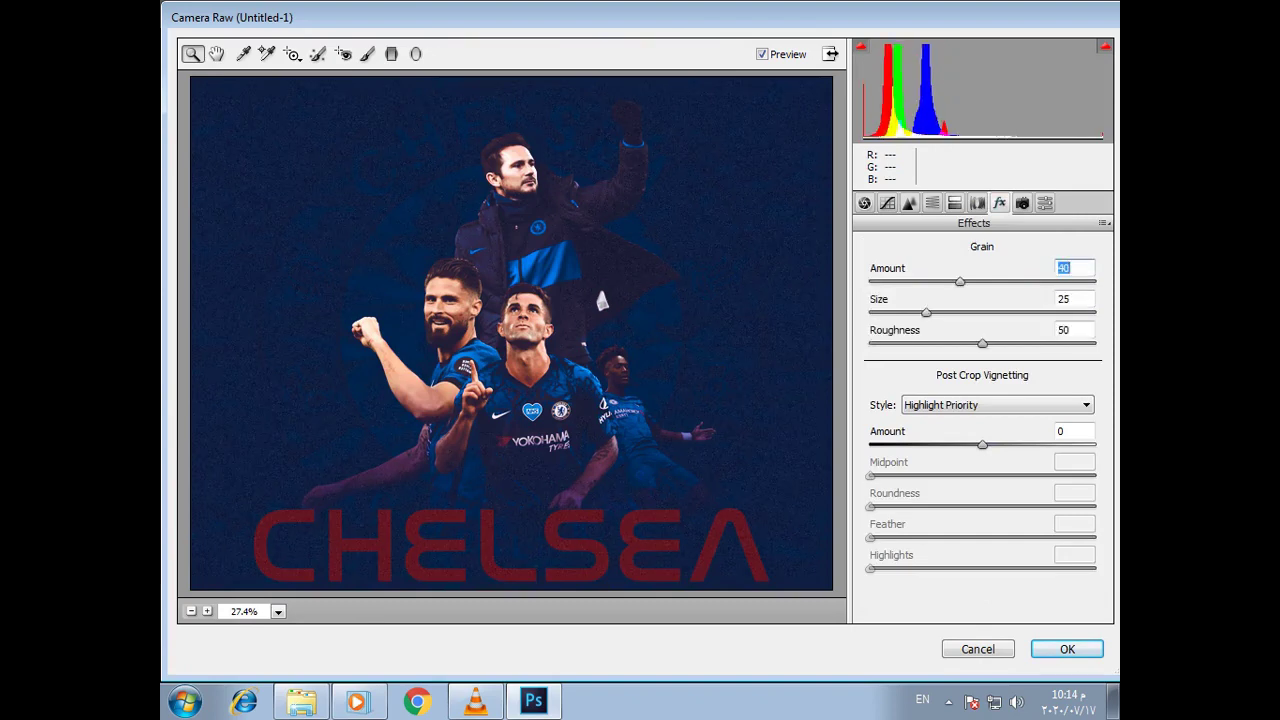
key(Tab)
text(41)
text(28)
key(Tab)
text(076)
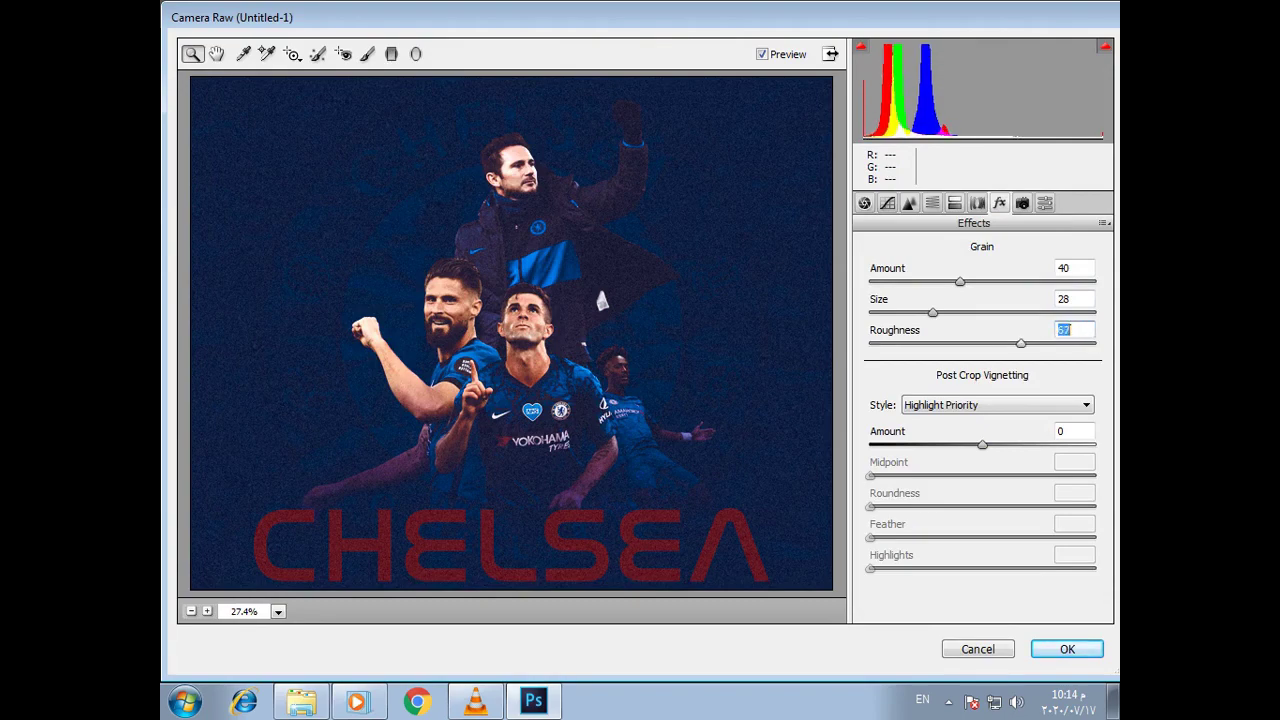
click(1021, 203)
Confirm Camera Raw so the grade, split toning and grain render onto Layer 1
click(1067, 649)
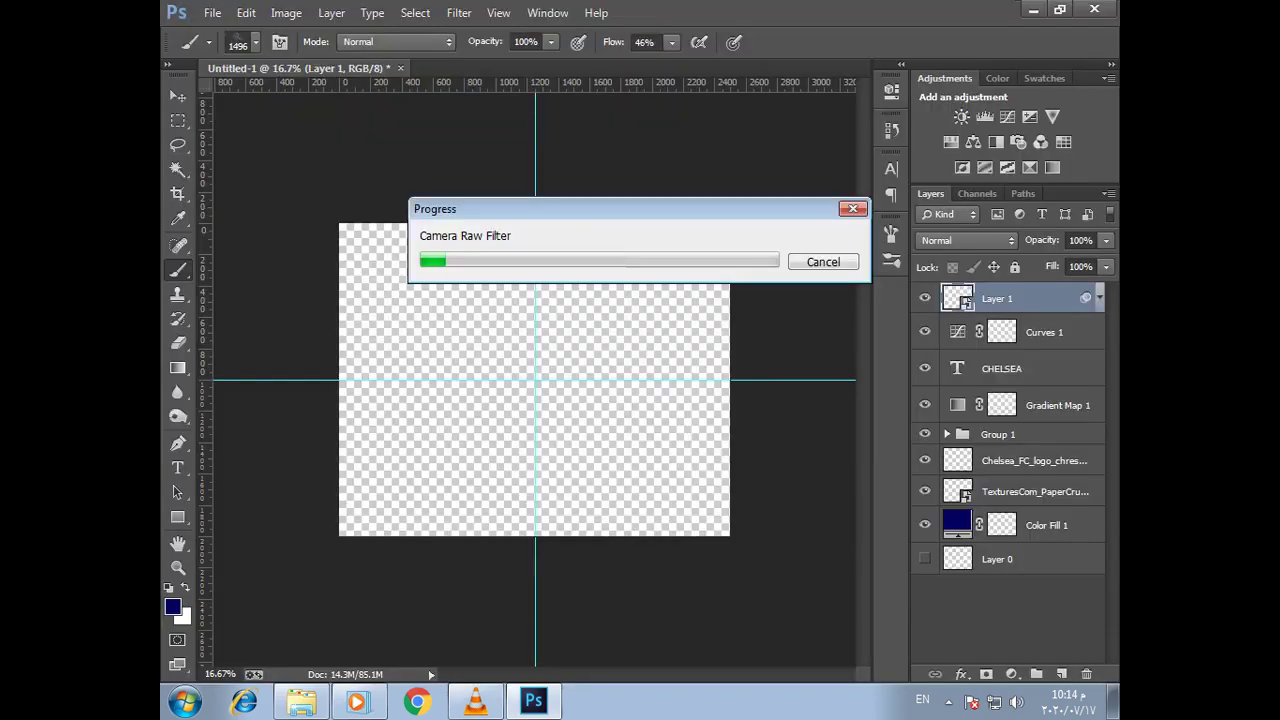